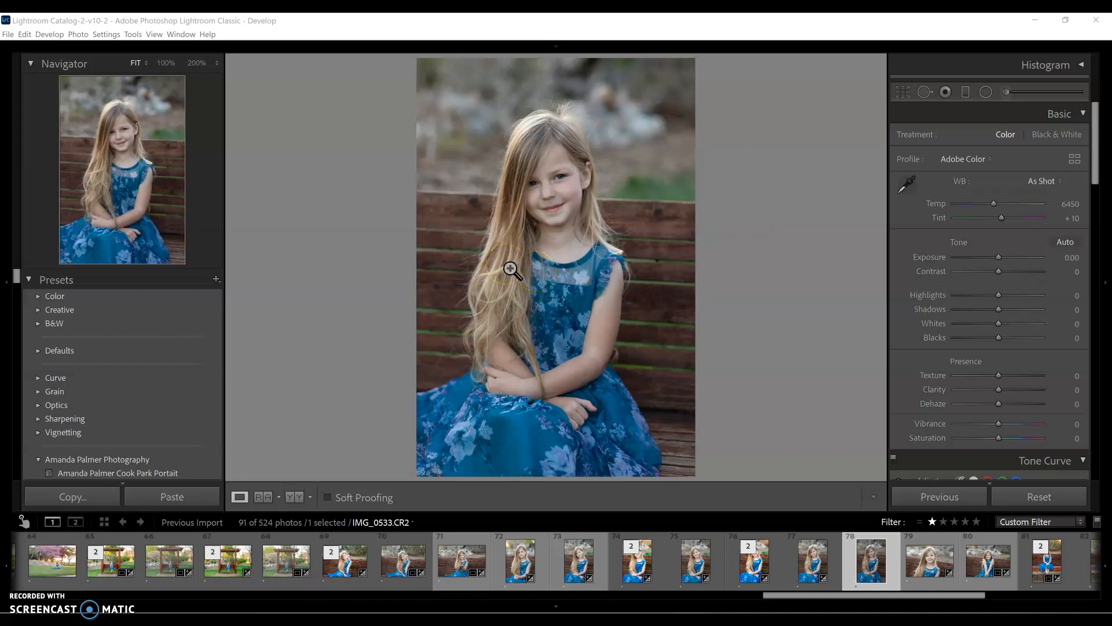
- Paste the copied develop settings onto IMG_0533.CR2 and check the color and sharpening adjustments and the facial detail
left_click(172, 498)
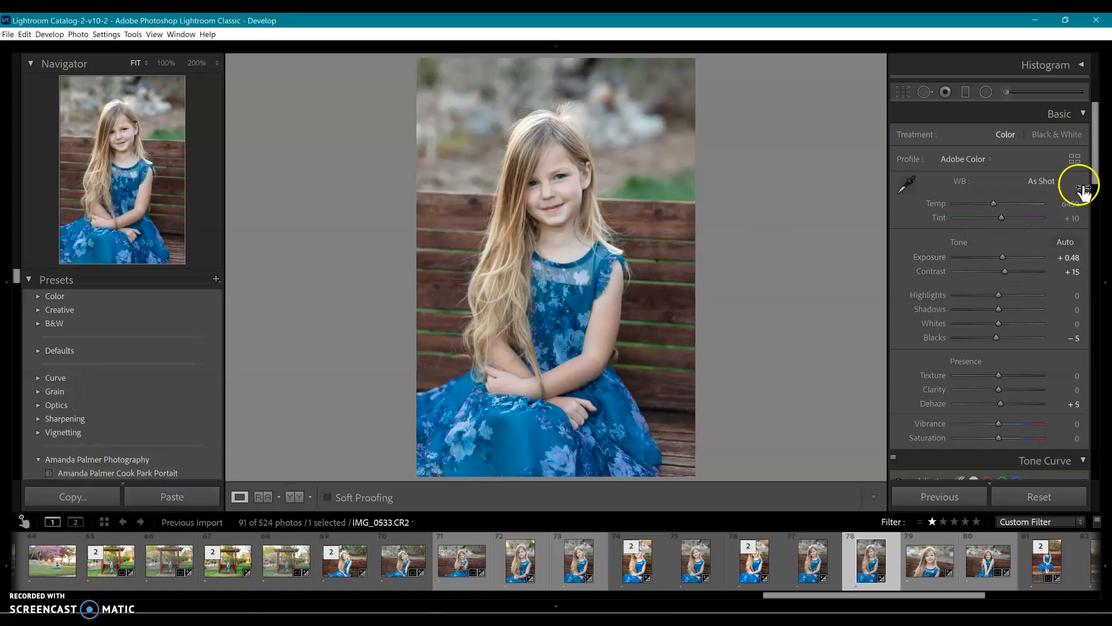
left_click_drag(1095, 156, 1105, 308)
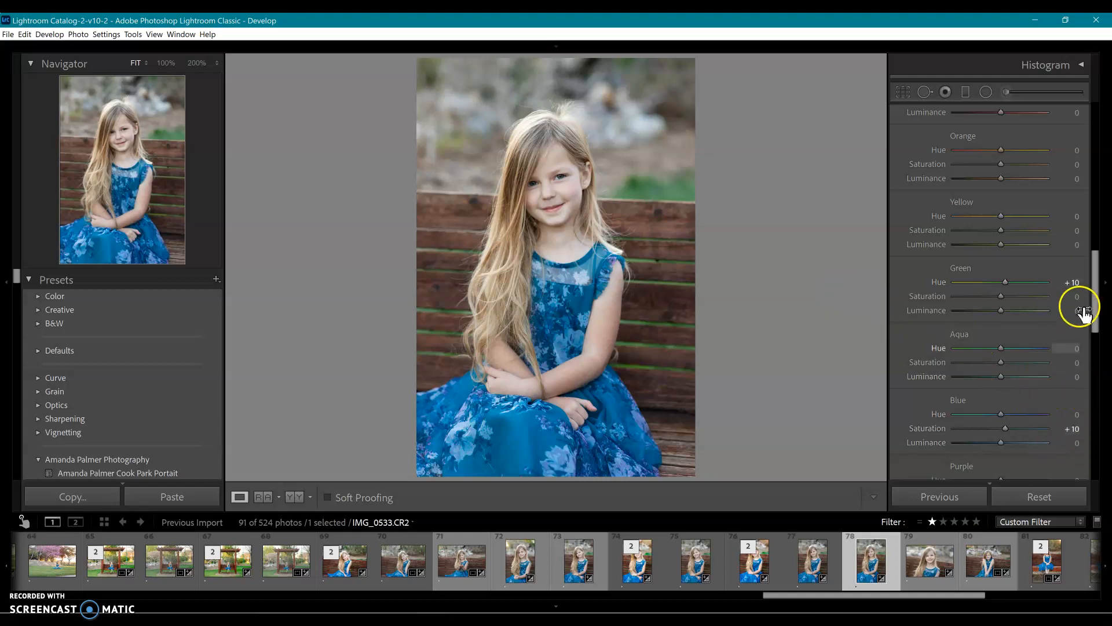
left_click_drag(1097, 291, 1099, 384)
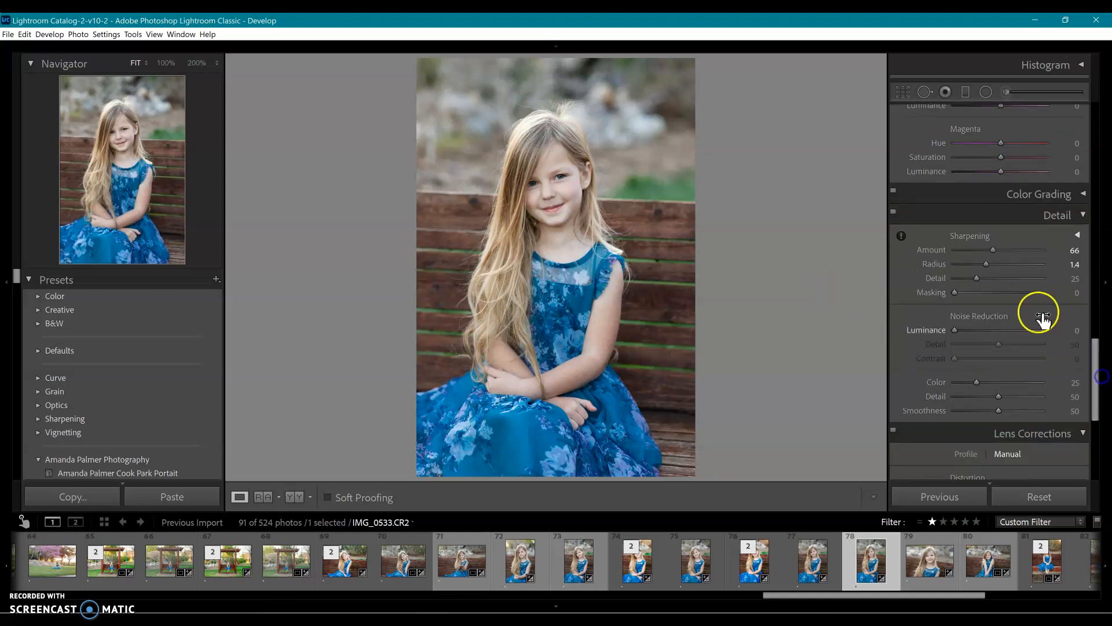
left_click(560, 185)
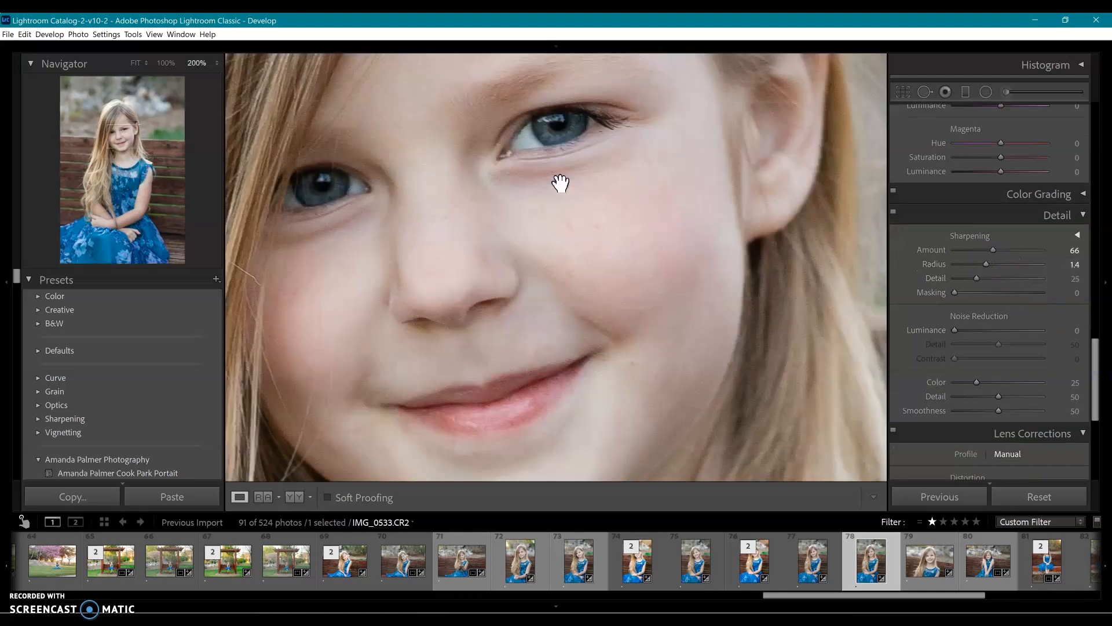
left_click(578, 223)
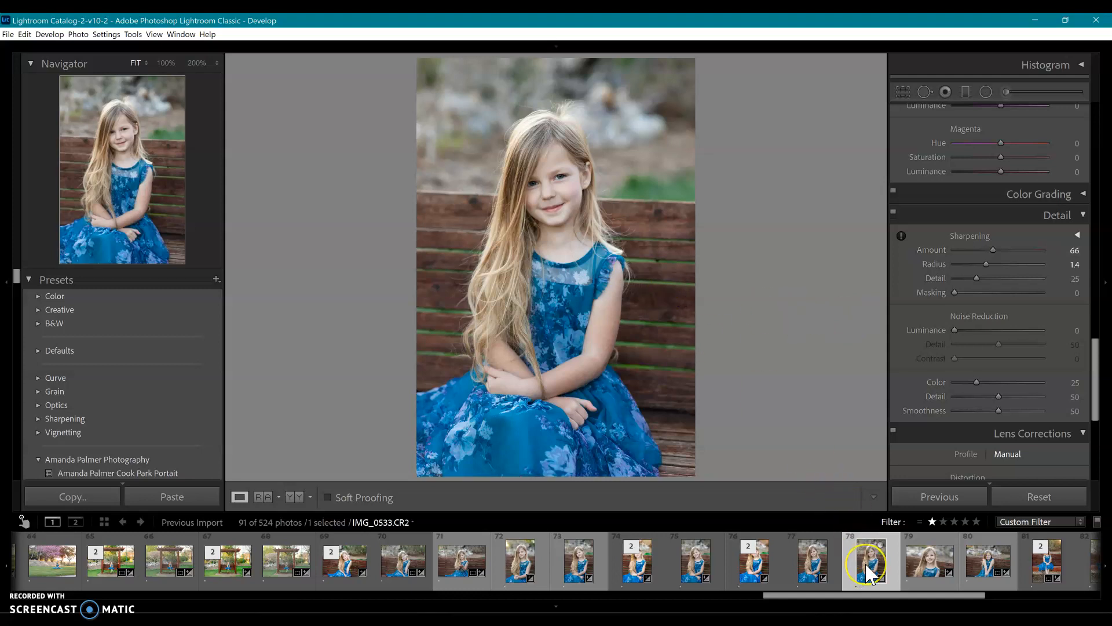
left_click(807, 565)
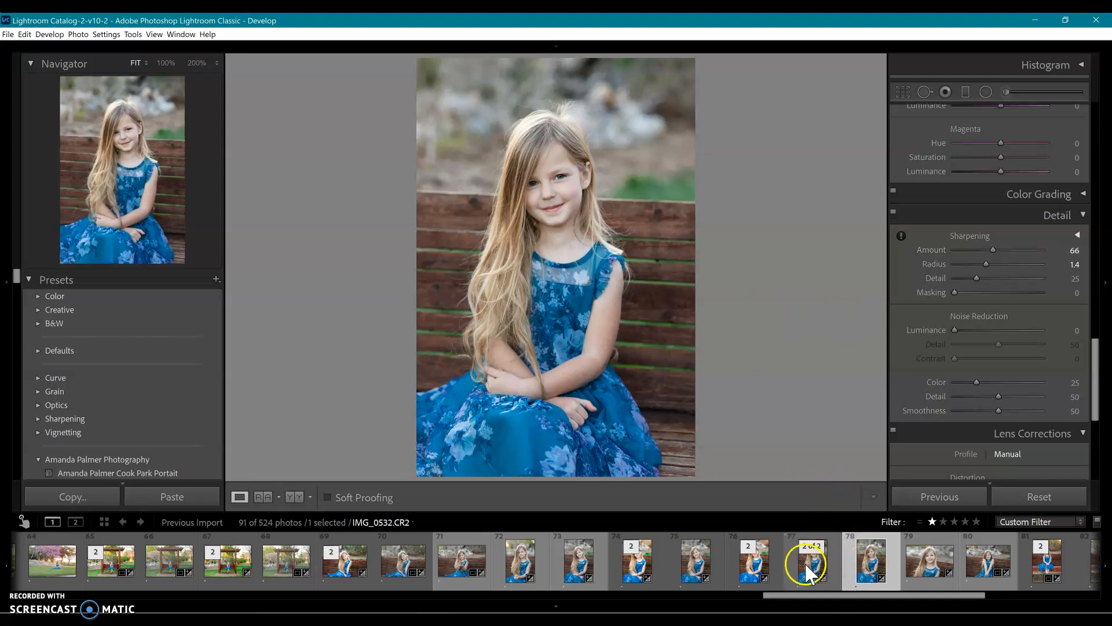
left_click(570, 562)
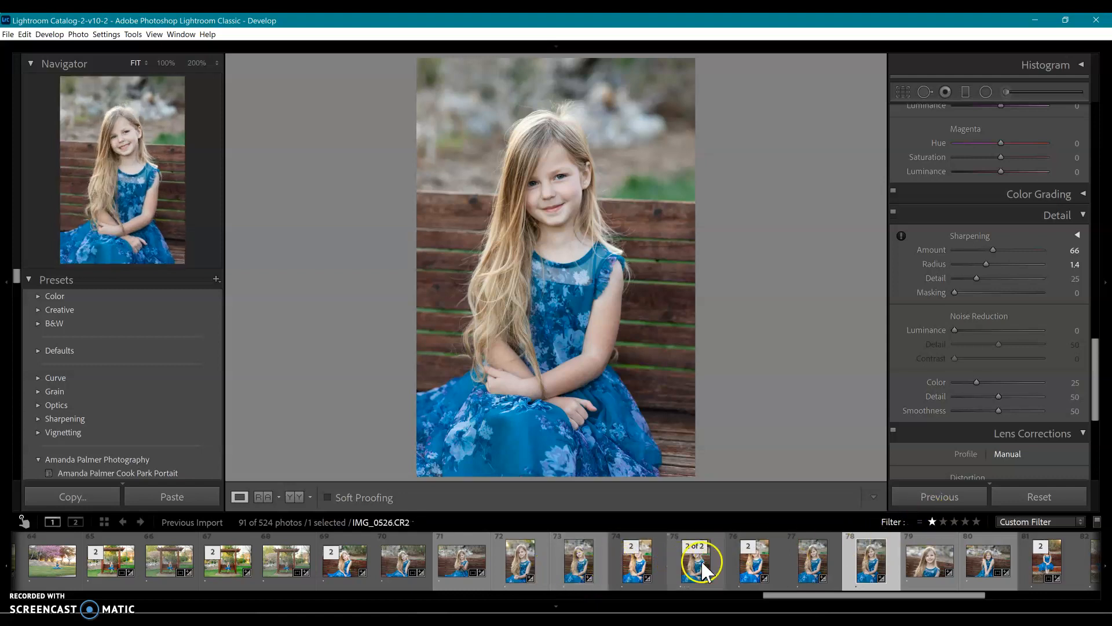
left_click(822, 563)
left_click(871, 559, "ctrl")
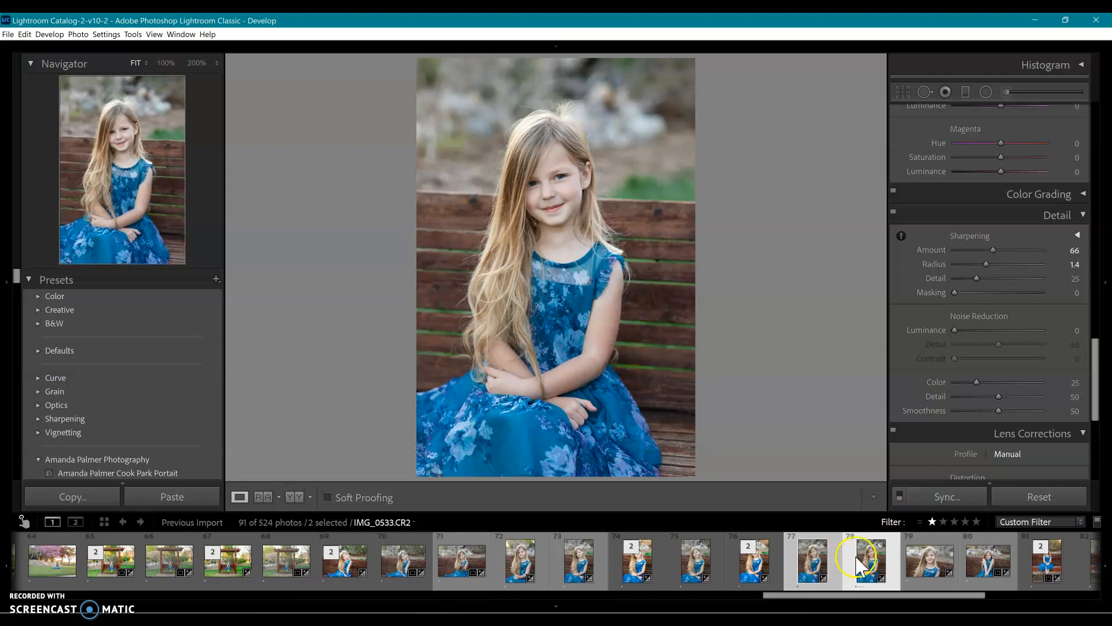
left_click(920, 556)
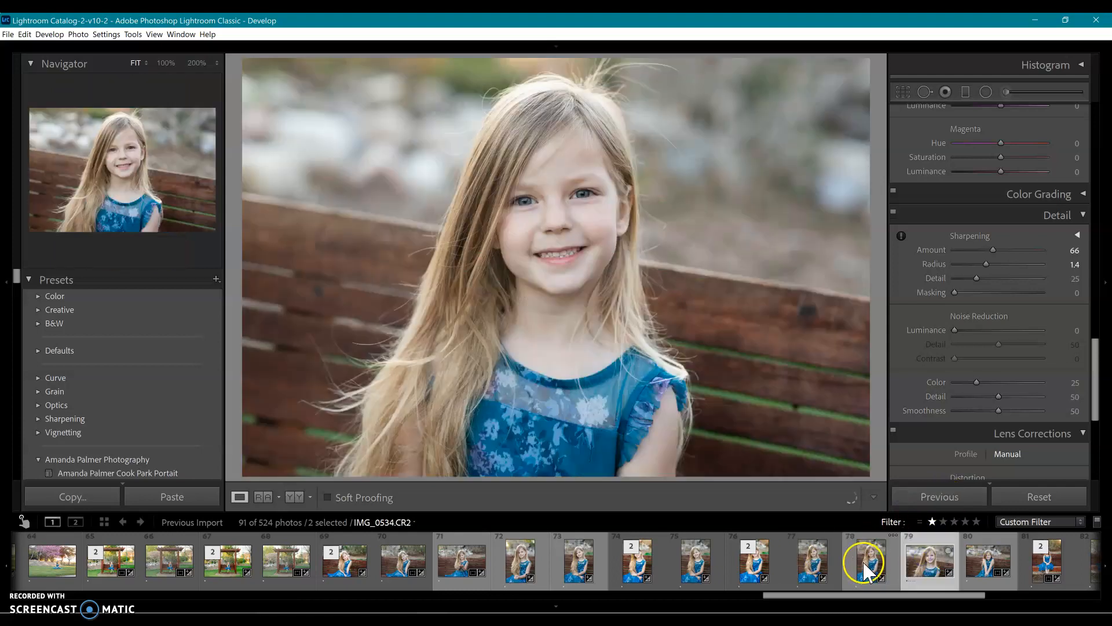
left_click(863, 561)
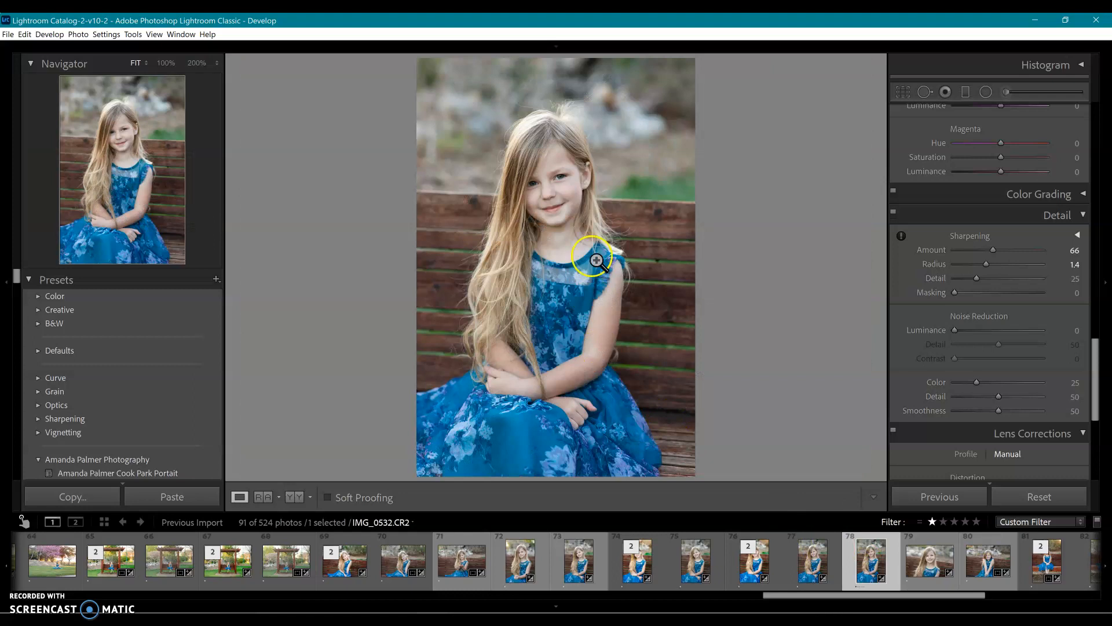
- Open IMG_0533.CR2 in Adobe Photoshop 2021 for editing, with the window maximized and the whole photo fitted to the view
right_click(578, 219)
mouse_move(597, 297)
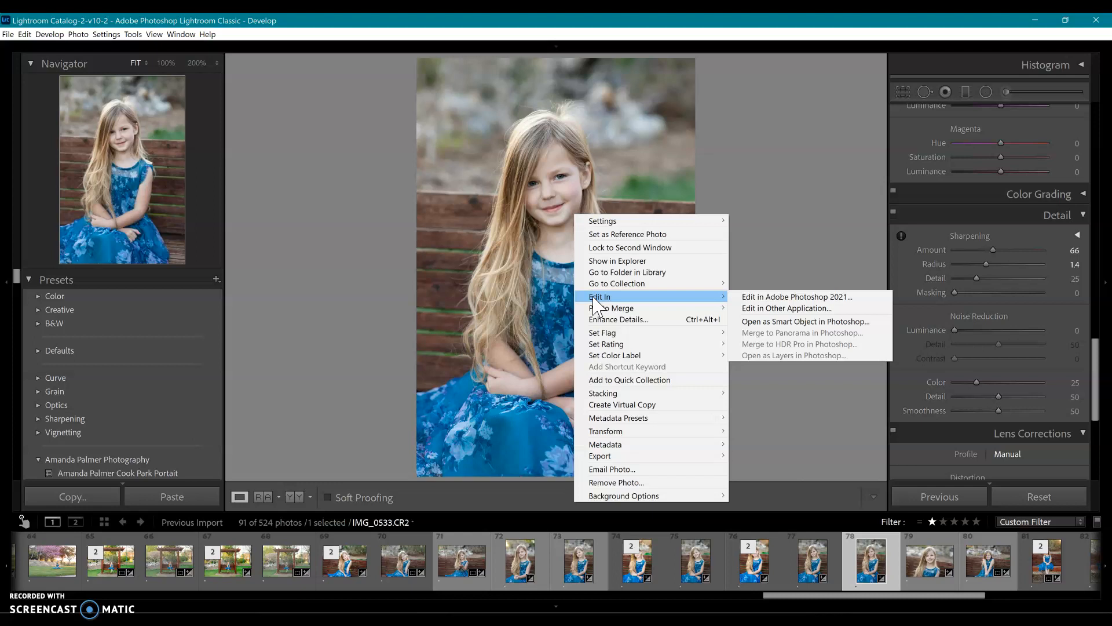
left_click(752, 298)
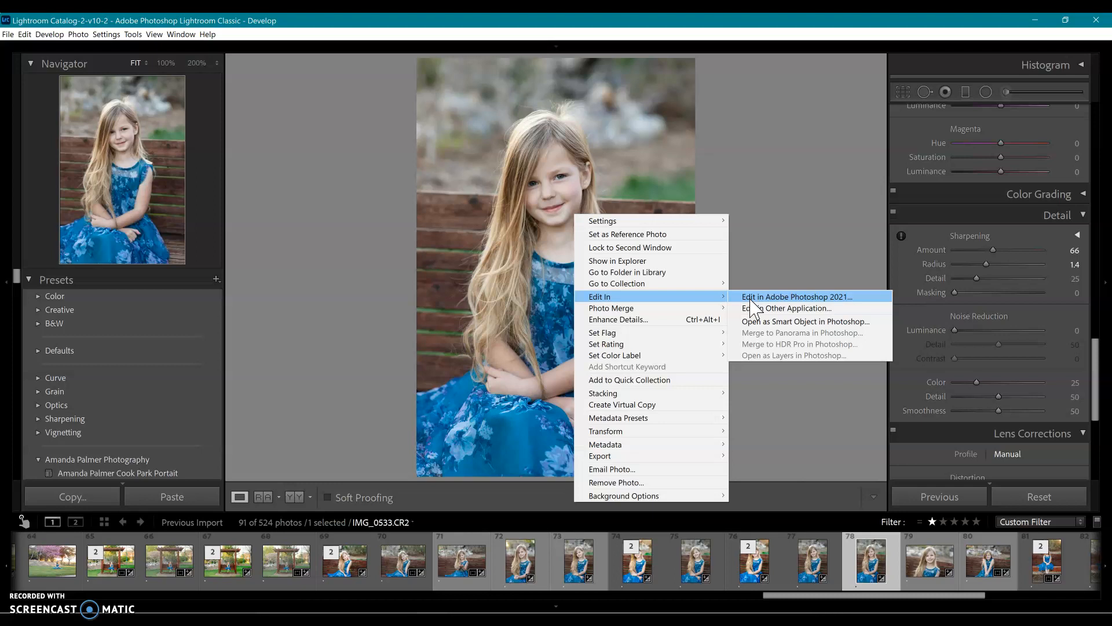
left_click(751, 298)
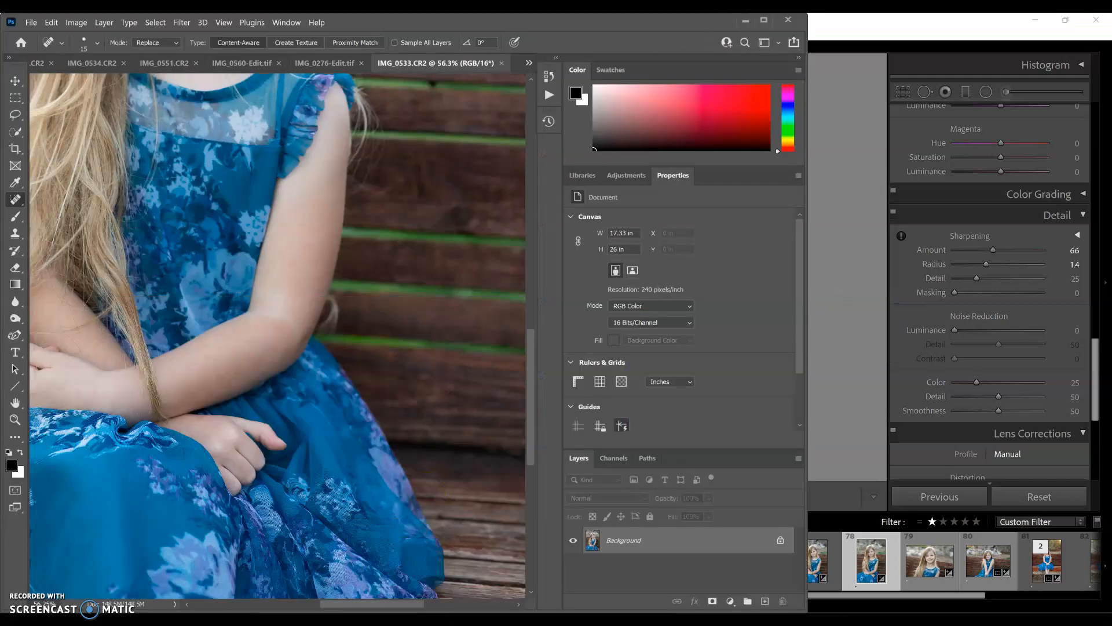
left_click(764, 20)
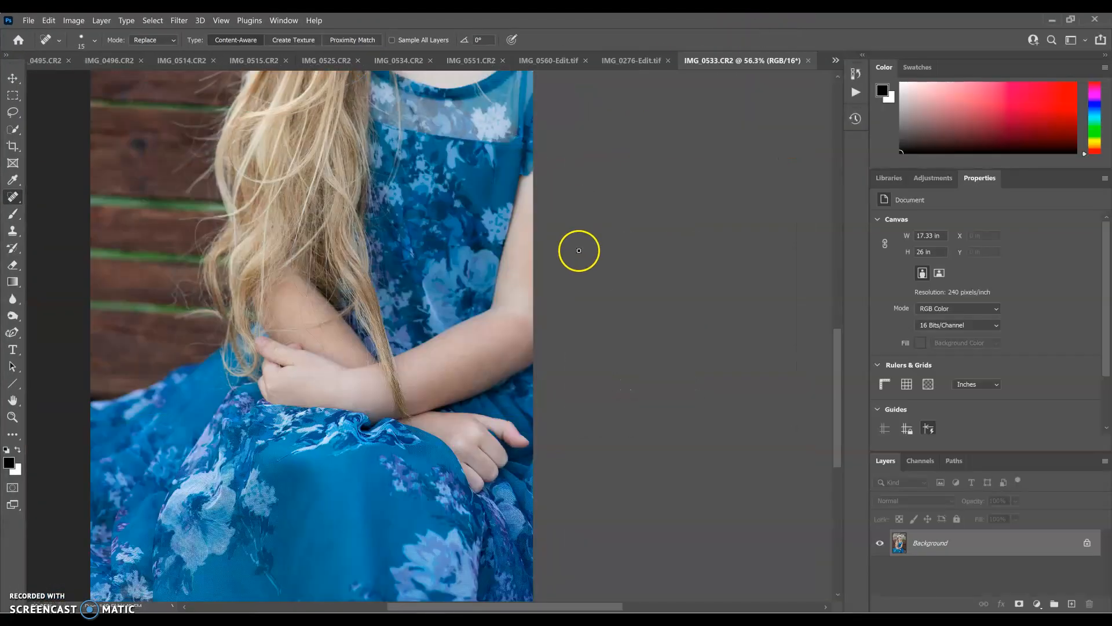
key("ctrl+0")
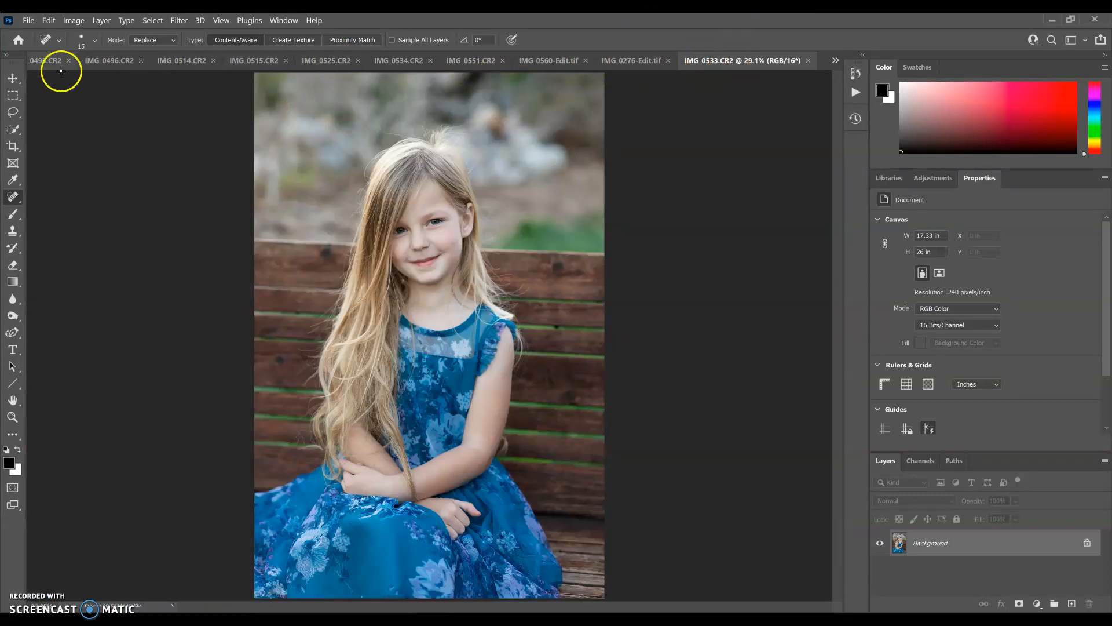
left_click(27, 20)
mouse_move(61, 314)
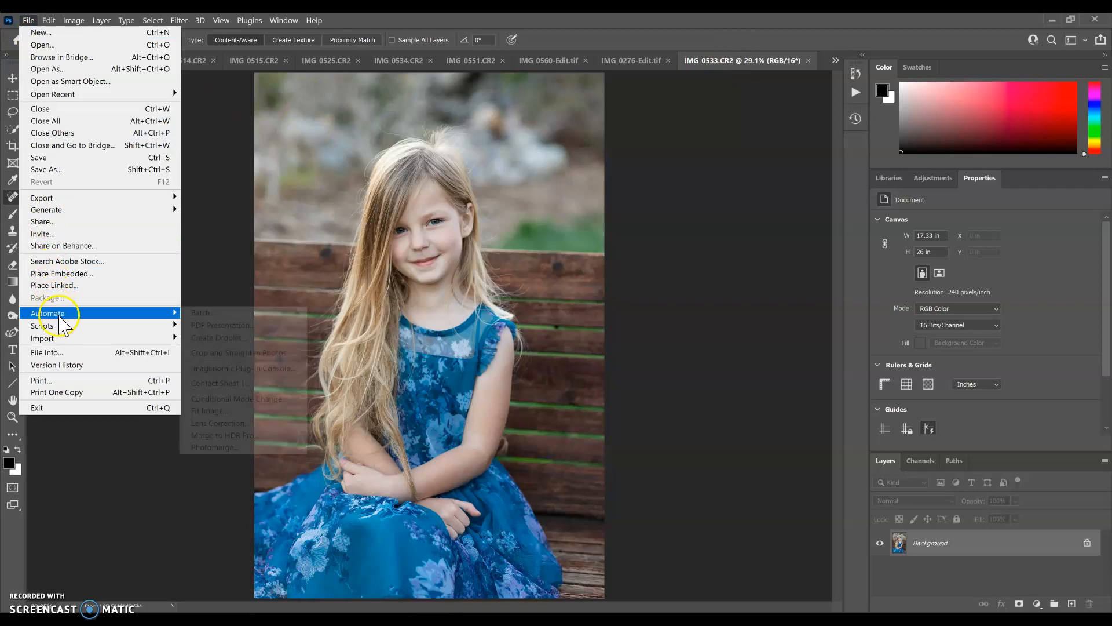
left_click(219, 313)
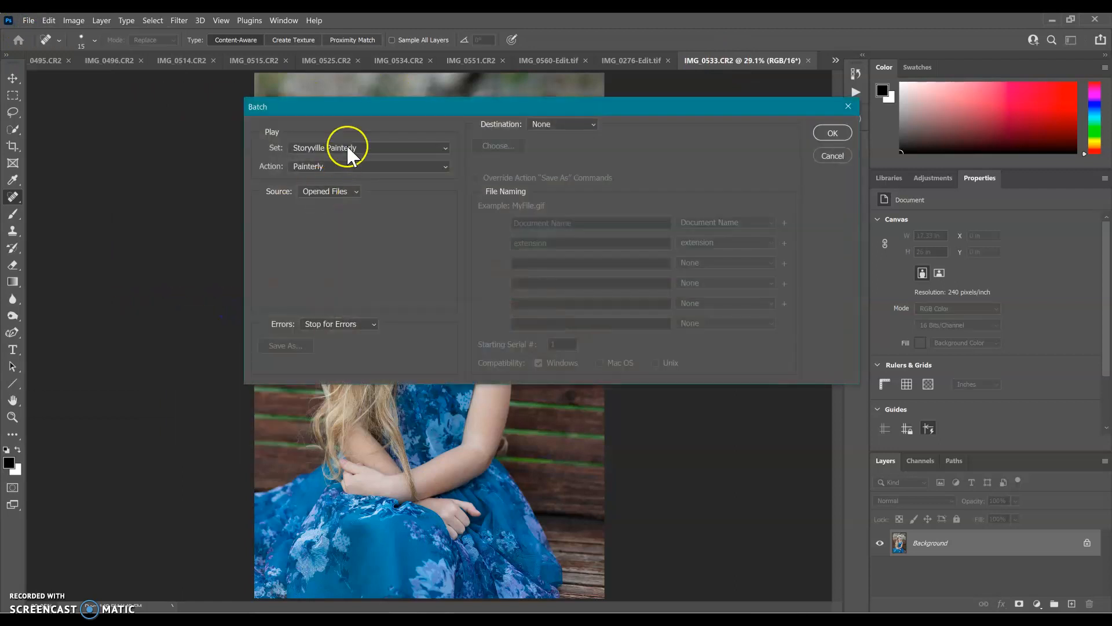
left_click(349, 152)
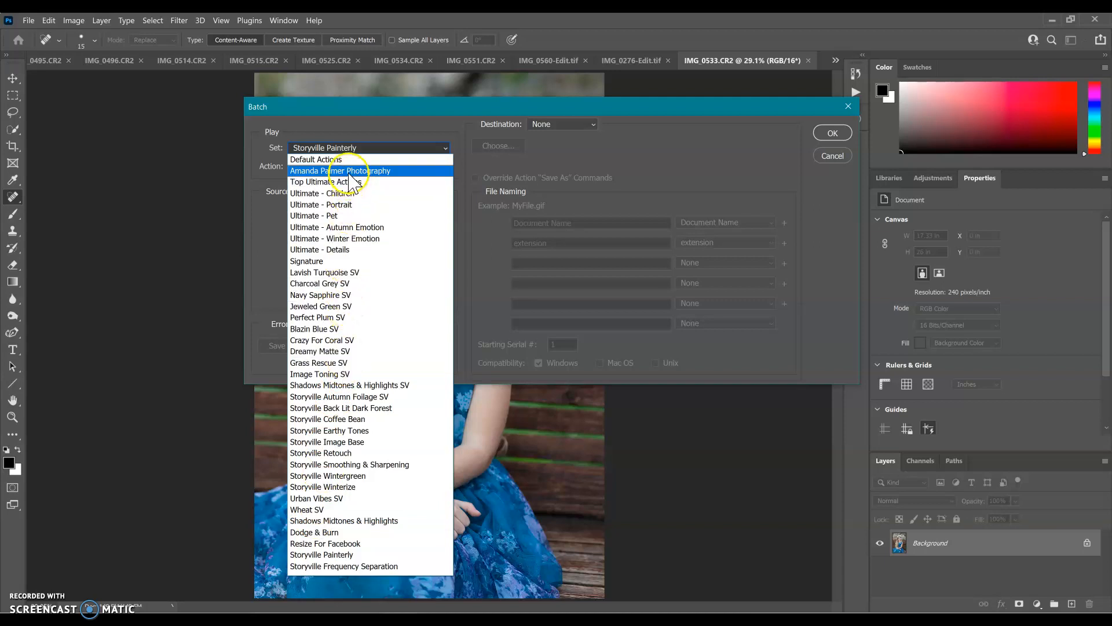
left_click(848, 105)
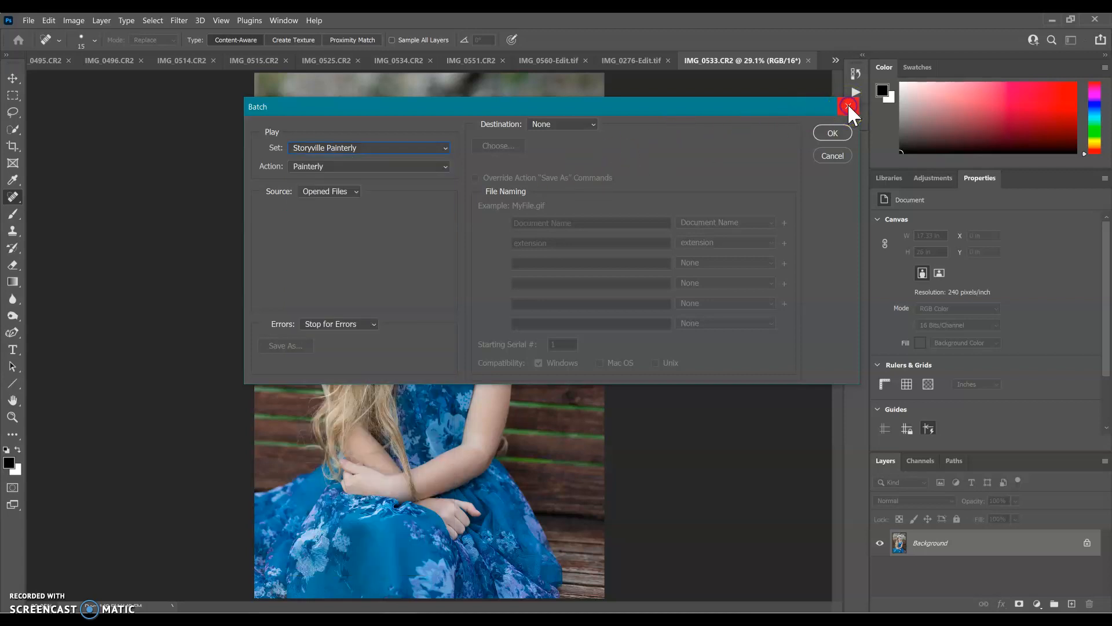
left_click(847, 105)
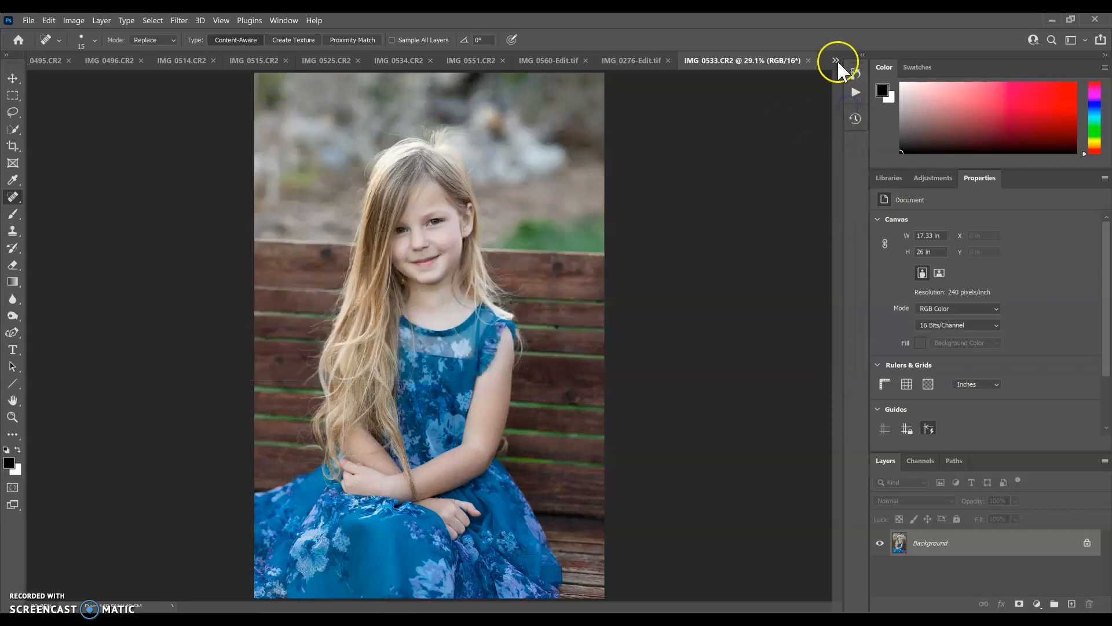
- Run the Step 1: Smoothing and Step 2: Sharpening actions from the Storyville smoothing and sharpening set on the photo
left_click(856, 72)
left_click(736, 67)
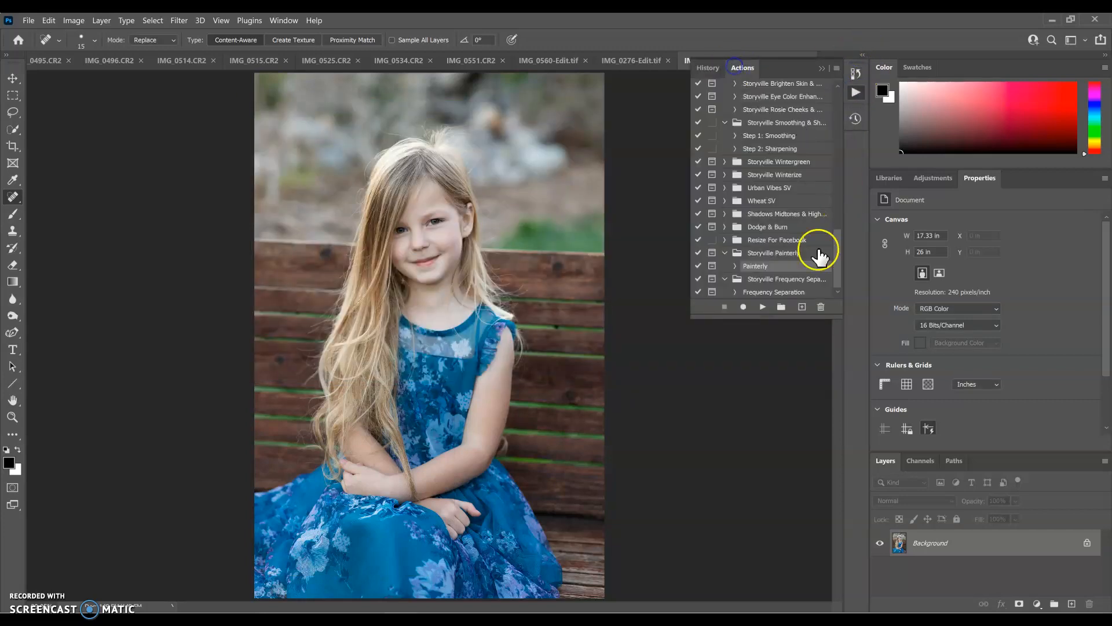
left_click(778, 139)
left_click(763, 306)
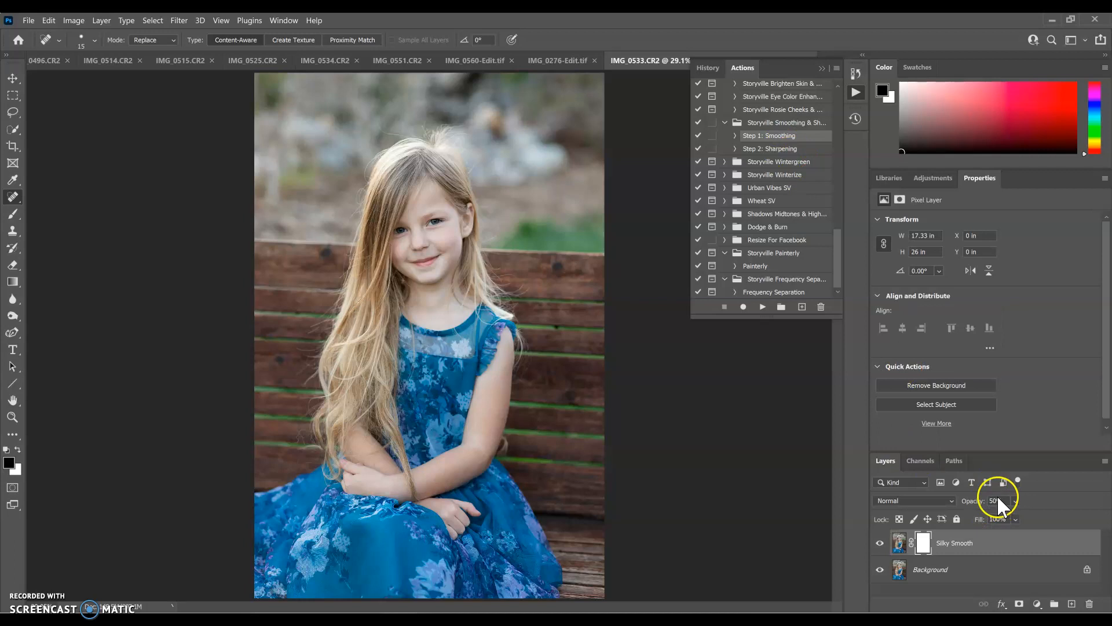
left_click(772, 149)
left_click(763, 307)
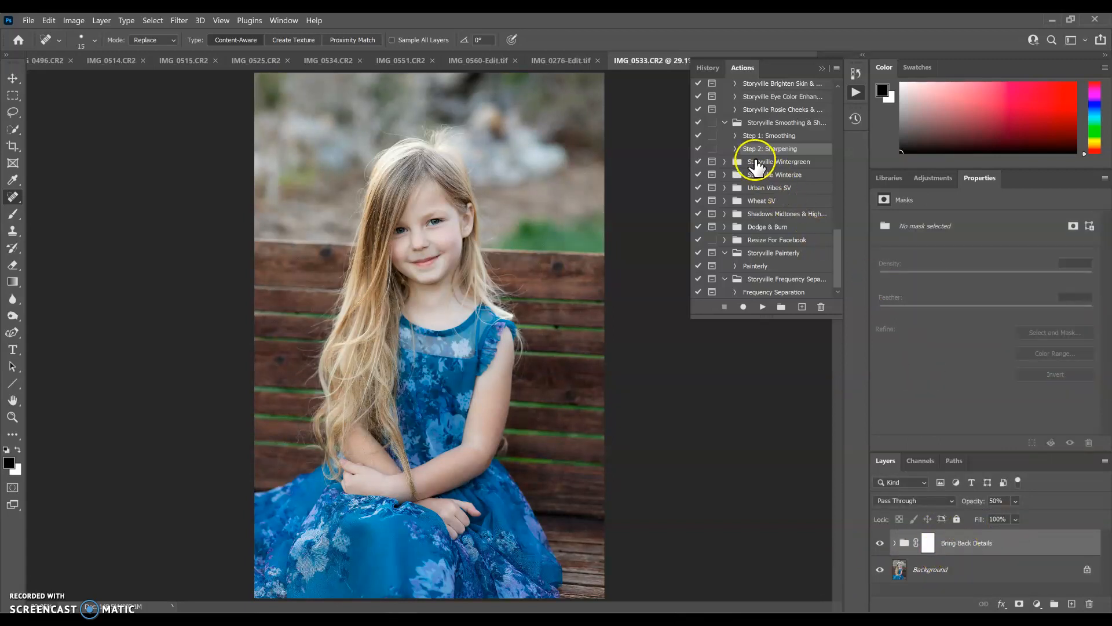
- Examine the recorded commands inside the Step 2: Sharpening action and collapse its list again
left_click(736, 149)
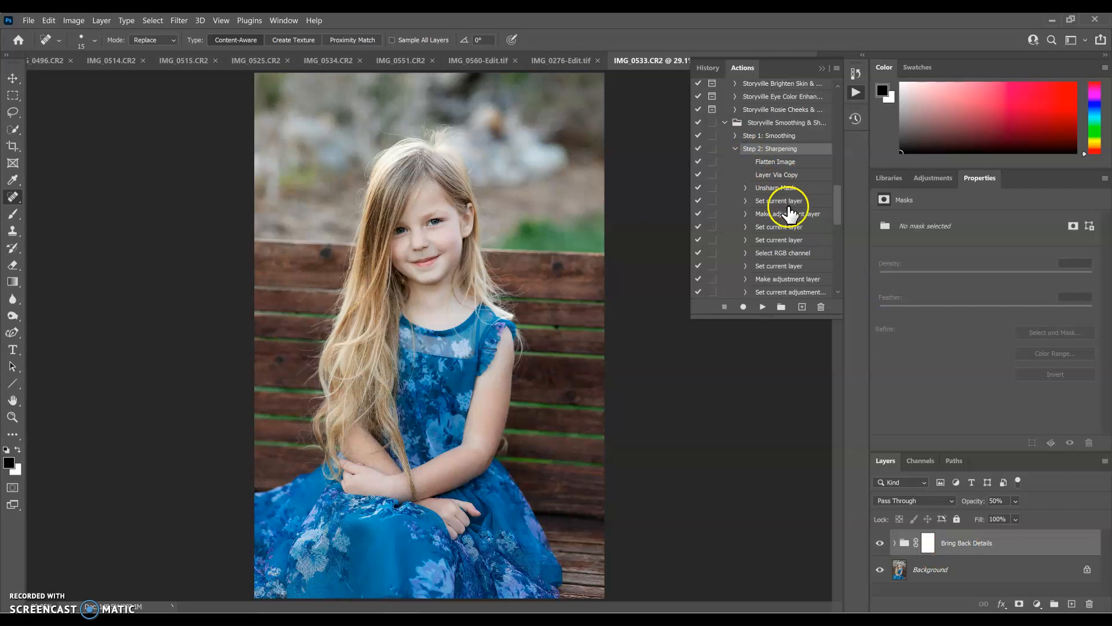
scroll(793, 220, "down", 2)
scroll(792, 220, "down", 10)
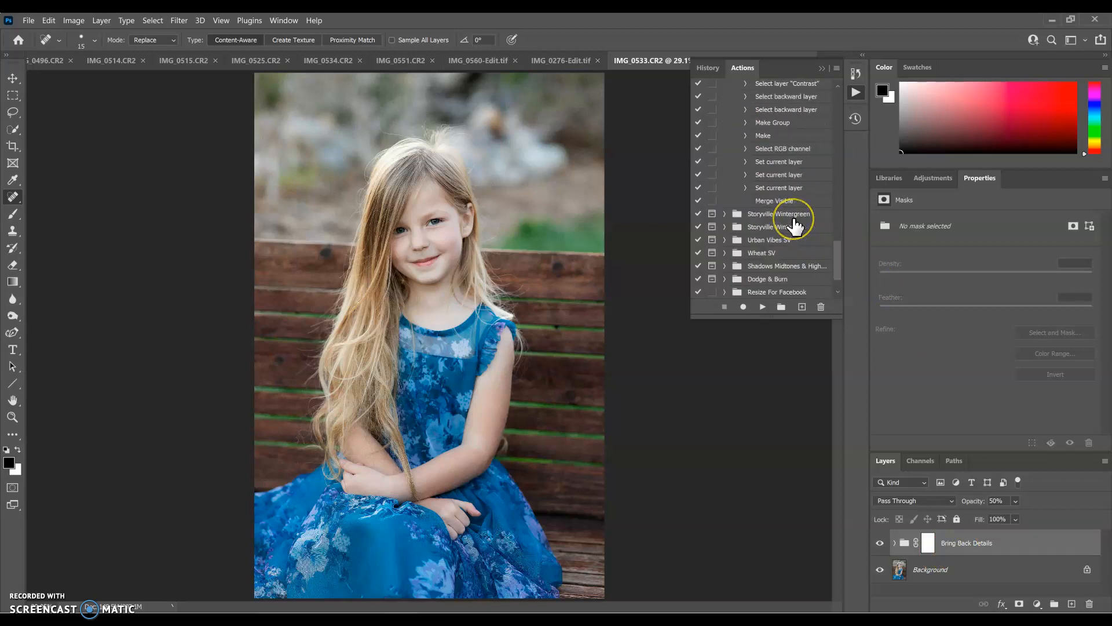
scroll(793, 225, "up", 10)
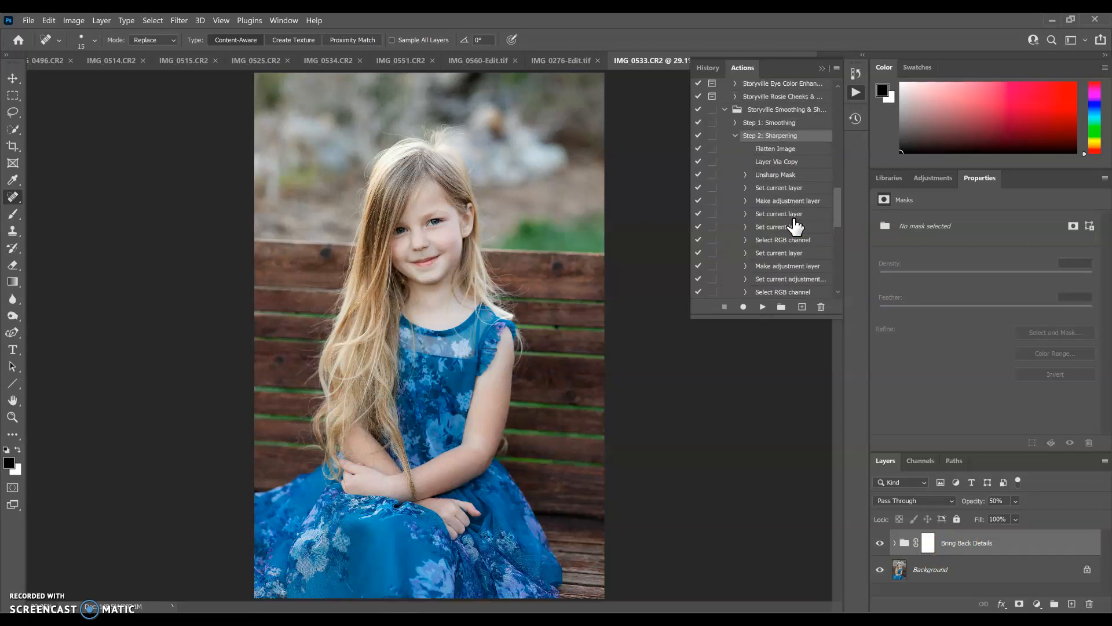
left_click(736, 135)
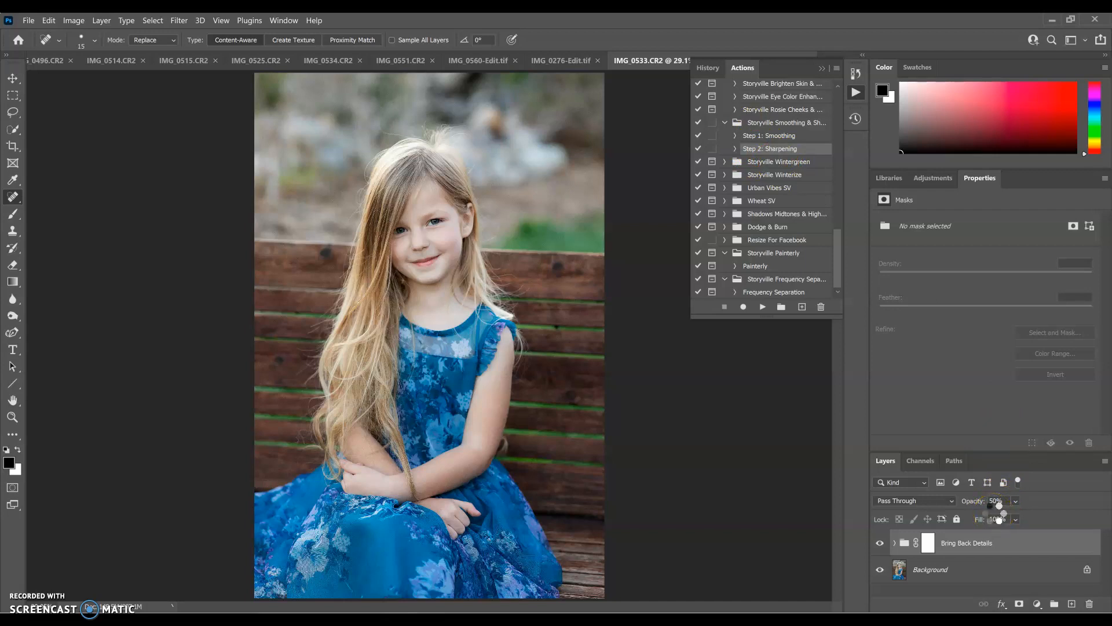
- Flatten the photo's layers into a single background layer
key("ctrl+shift+e")
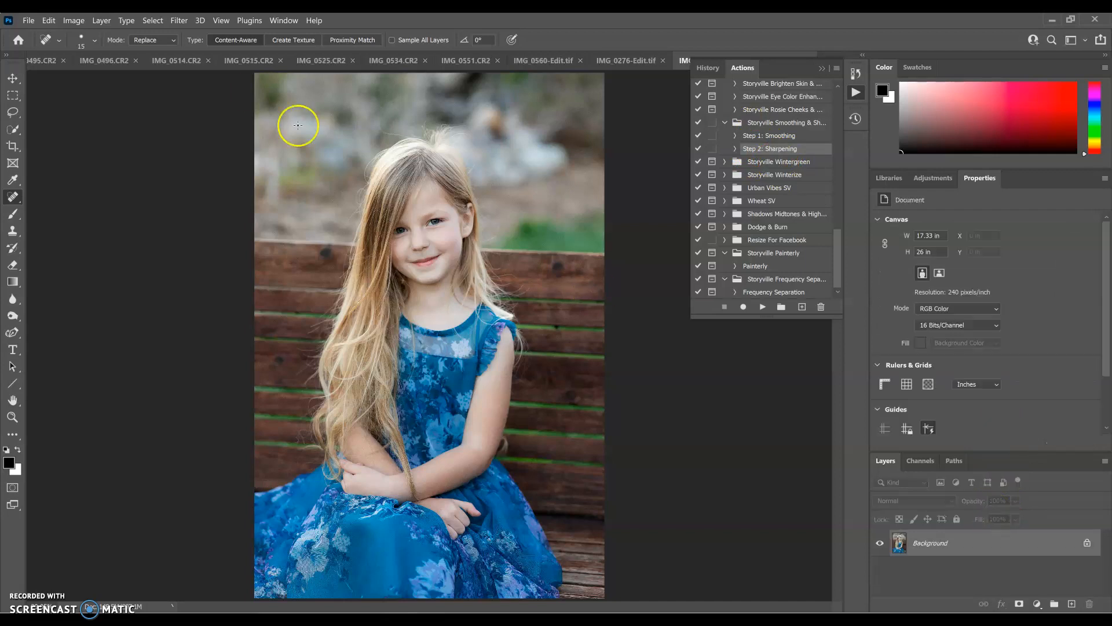
left_click(97, 22)
left_click(135, 460)
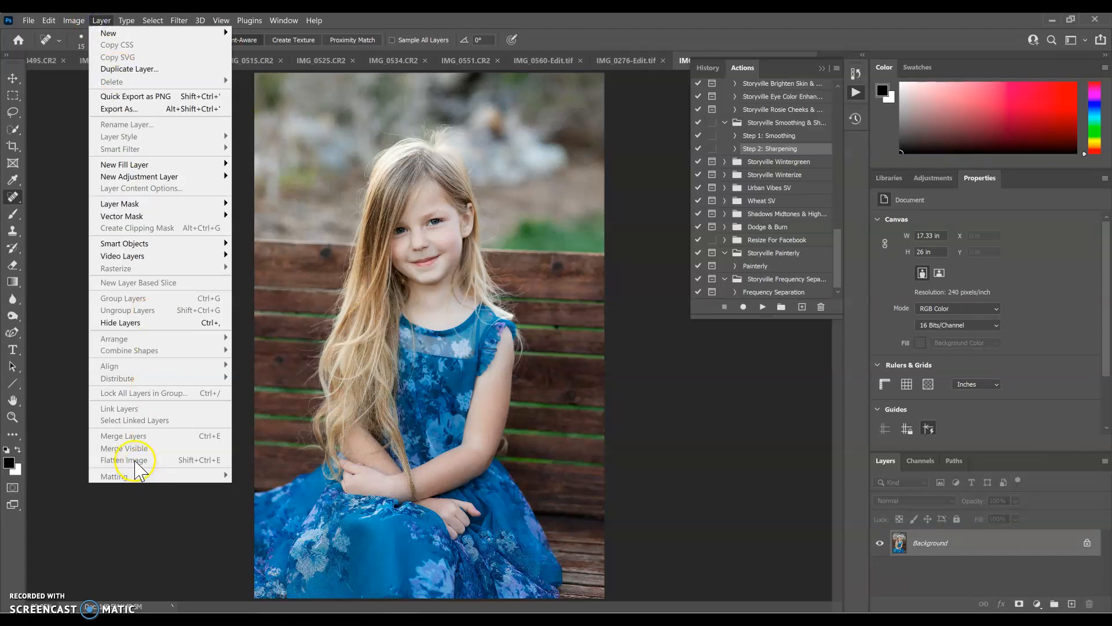
left_click(638, 402)
- Run the Storyville Image Base action on the flattened photo
scroll(819, 166, "up", 3)
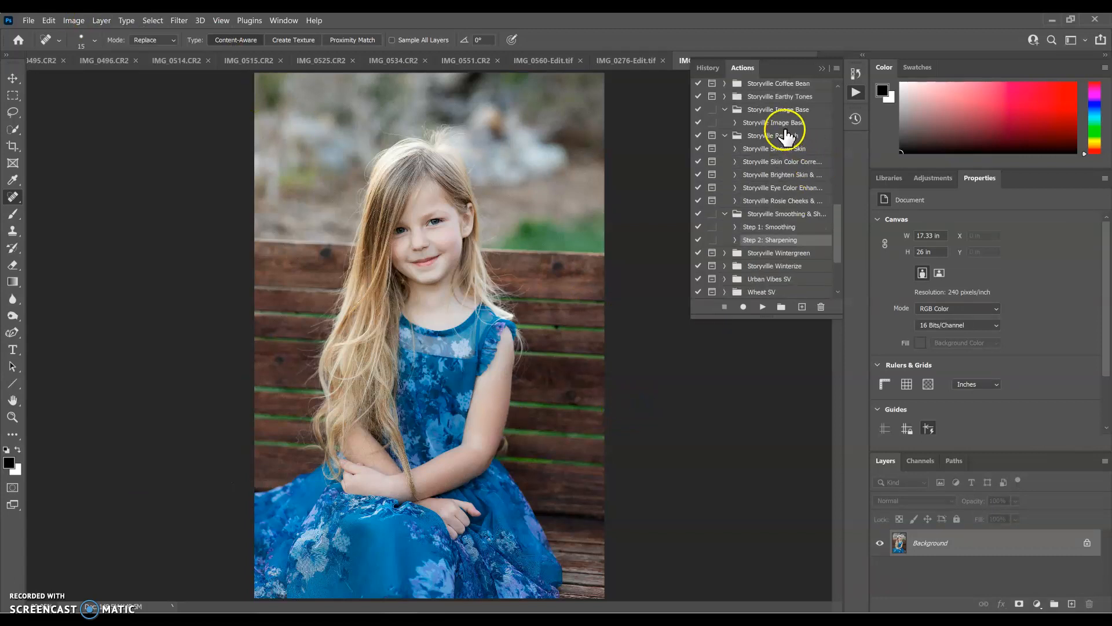
left_click(786, 127)
left_click(762, 306)
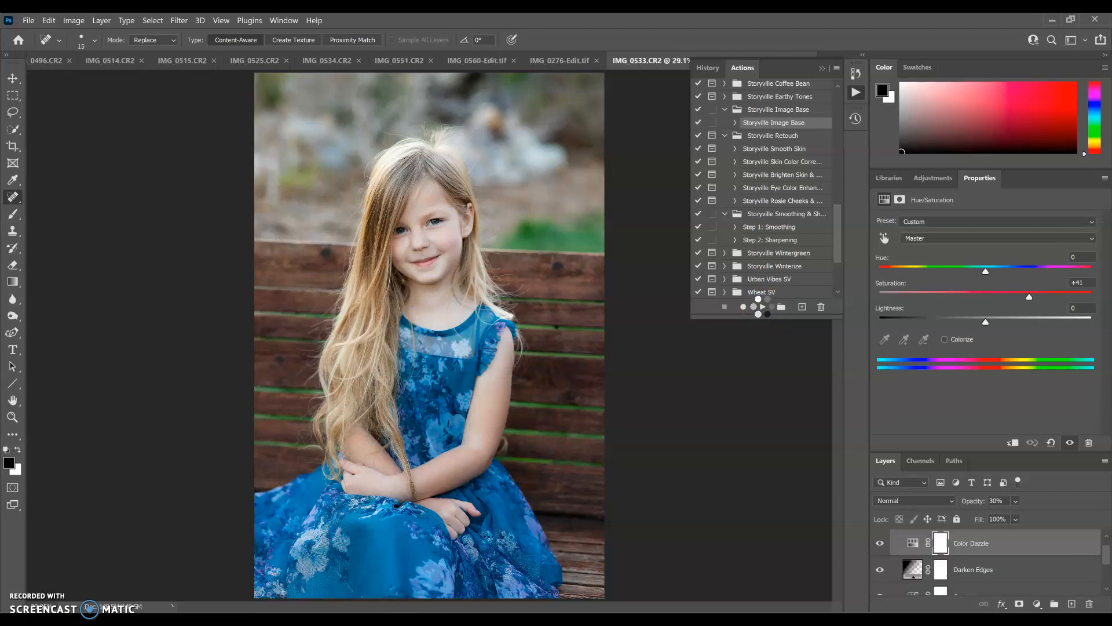
left_click(768, 325)
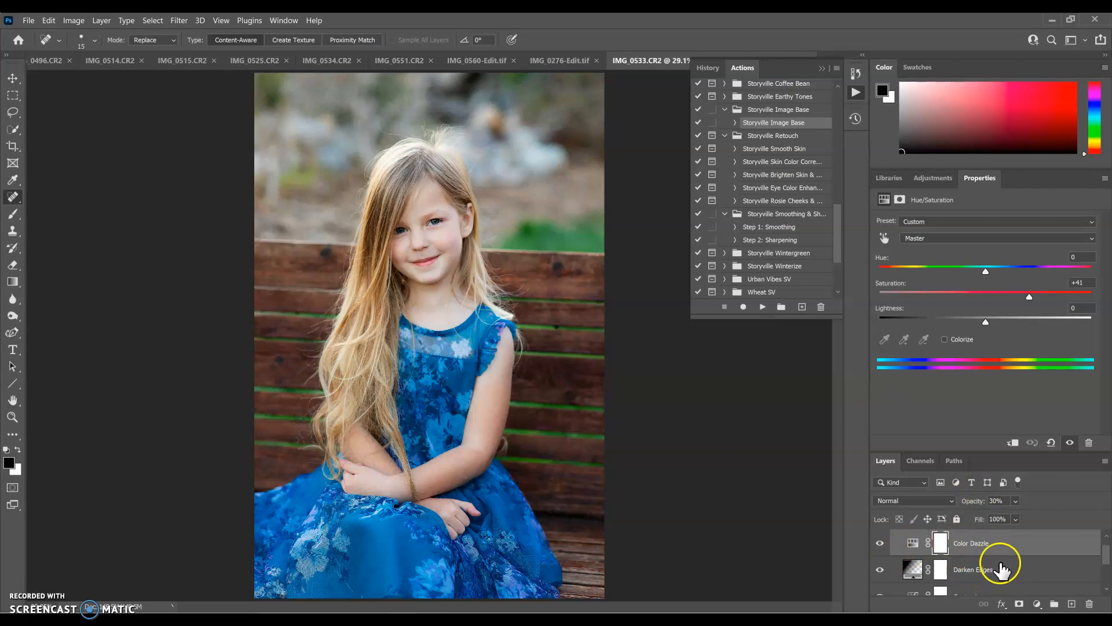
- Examine the opacity and settings of the brightening, Contrast and Darken Edges layers in the Image Base group
scroll(999, 571, "down", 1)
scroll(1000, 570, "down", 1)
left_click(987, 575)
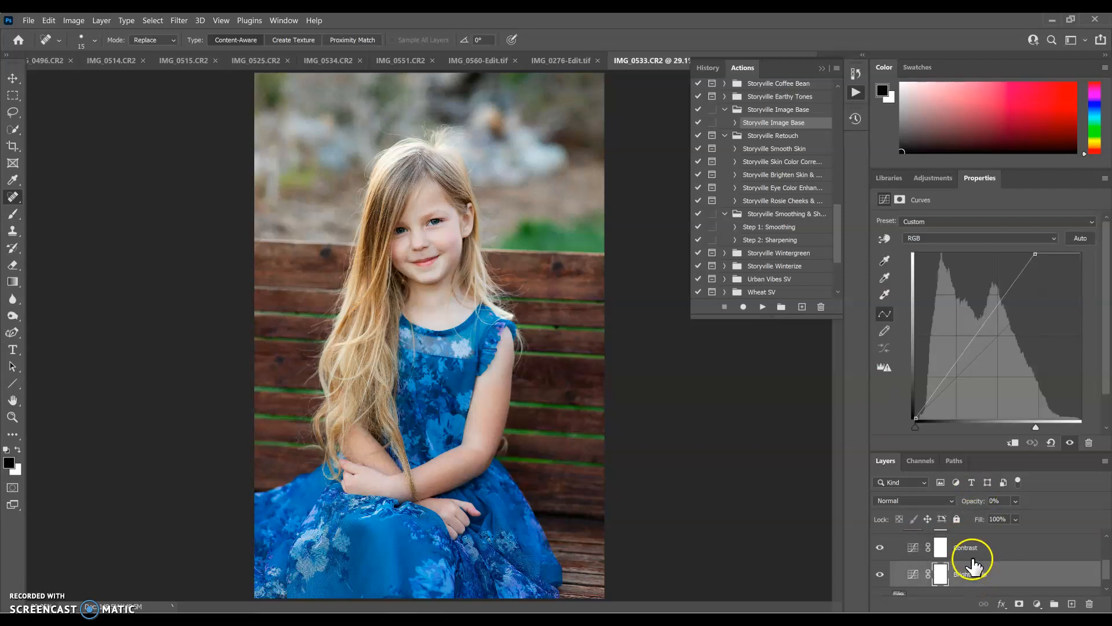
left_click(978, 553)
scroll(984, 567, "up", 1)
scroll(983, 566, "up", 1)
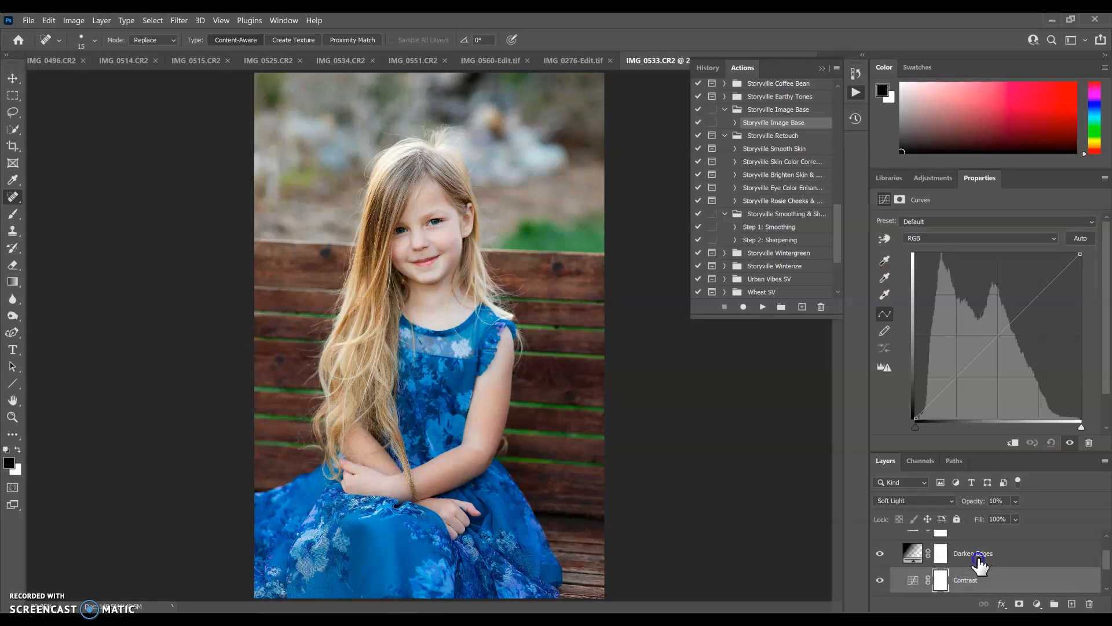
left_click(978, 557)
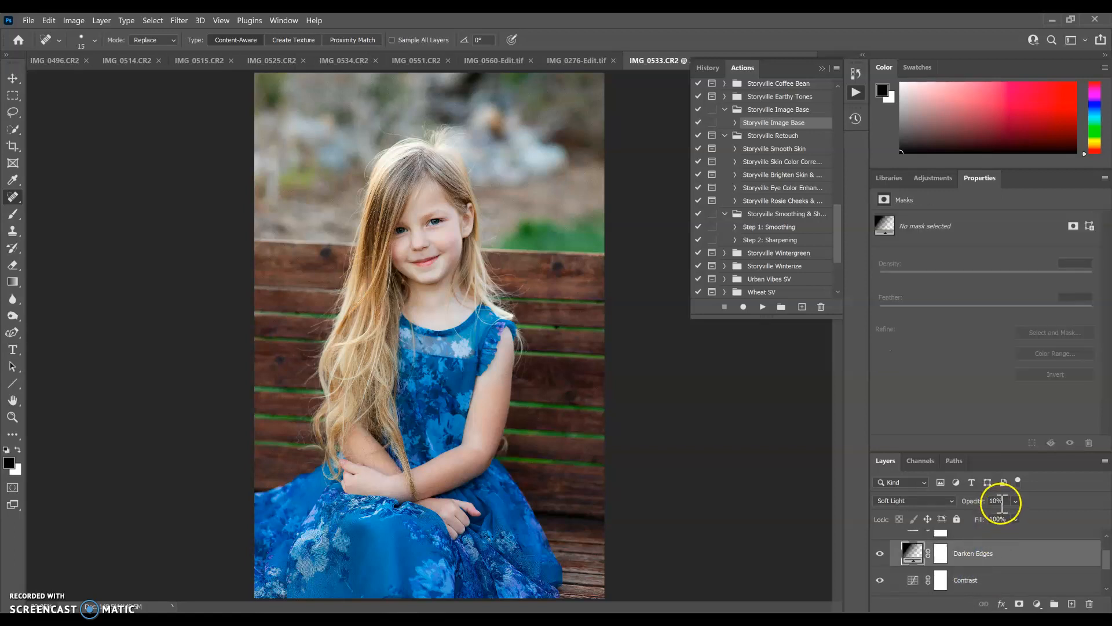
scroll(994, 553, "up", 1)
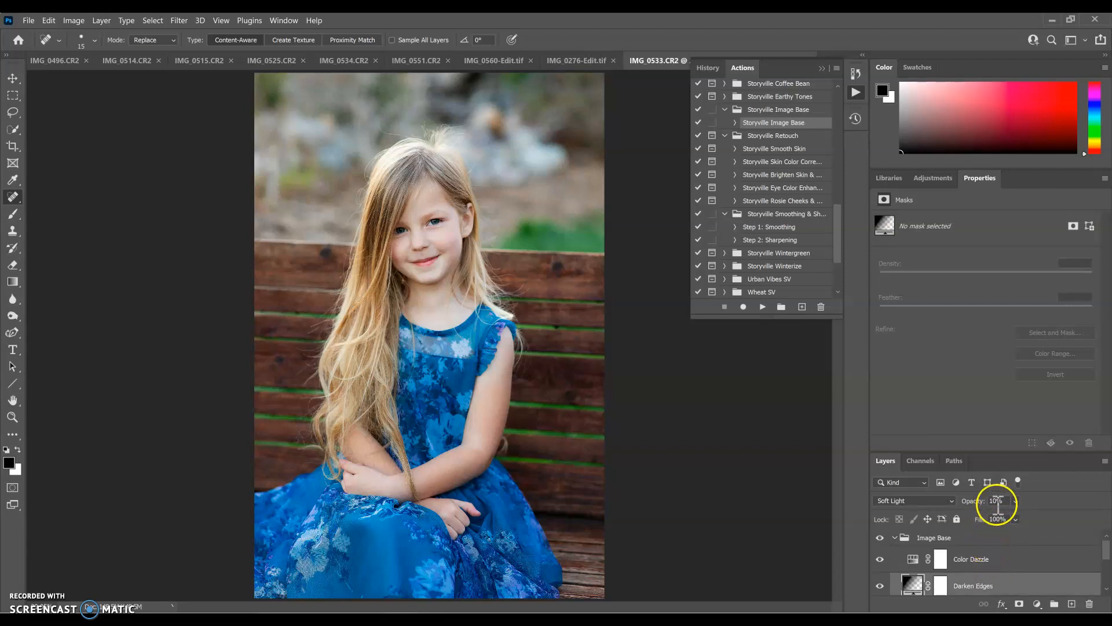
- Paint black on the Color Dazzle mask over the girl's face, arms and dress with a soft 900 px brush at 30% opacity, and flatten the image
left_click(971, 560)
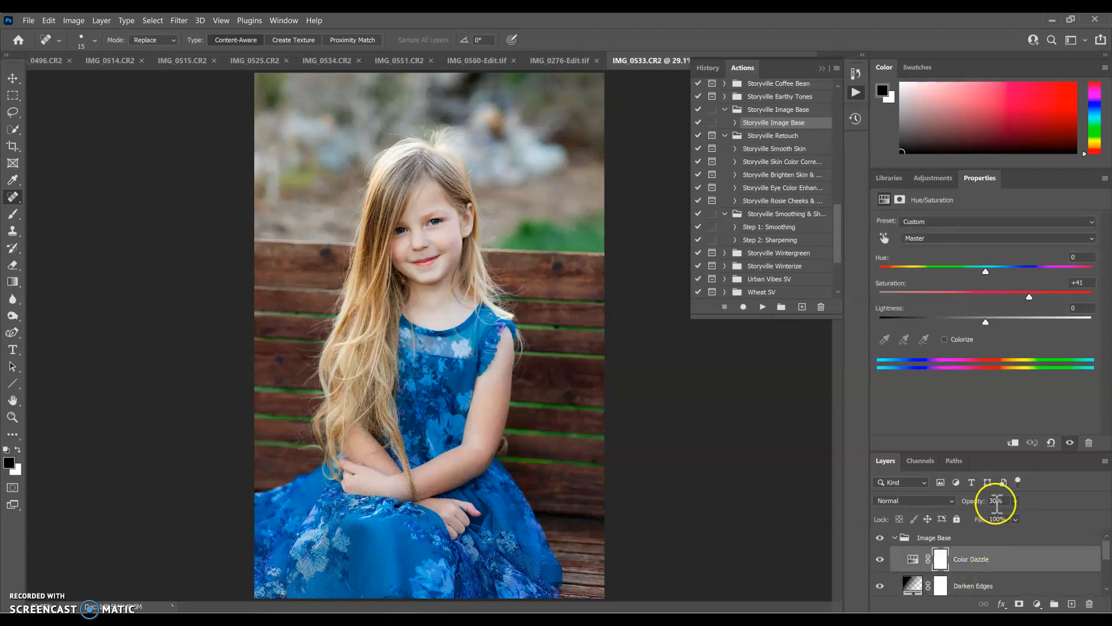
left_click(12, 215)
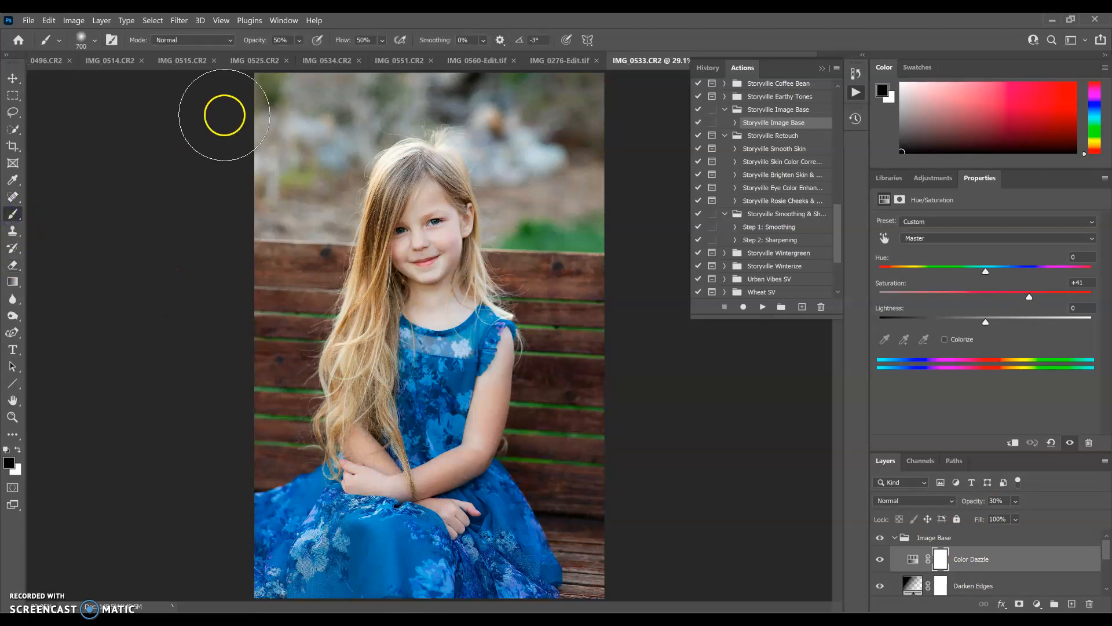
left_click(260, 40)
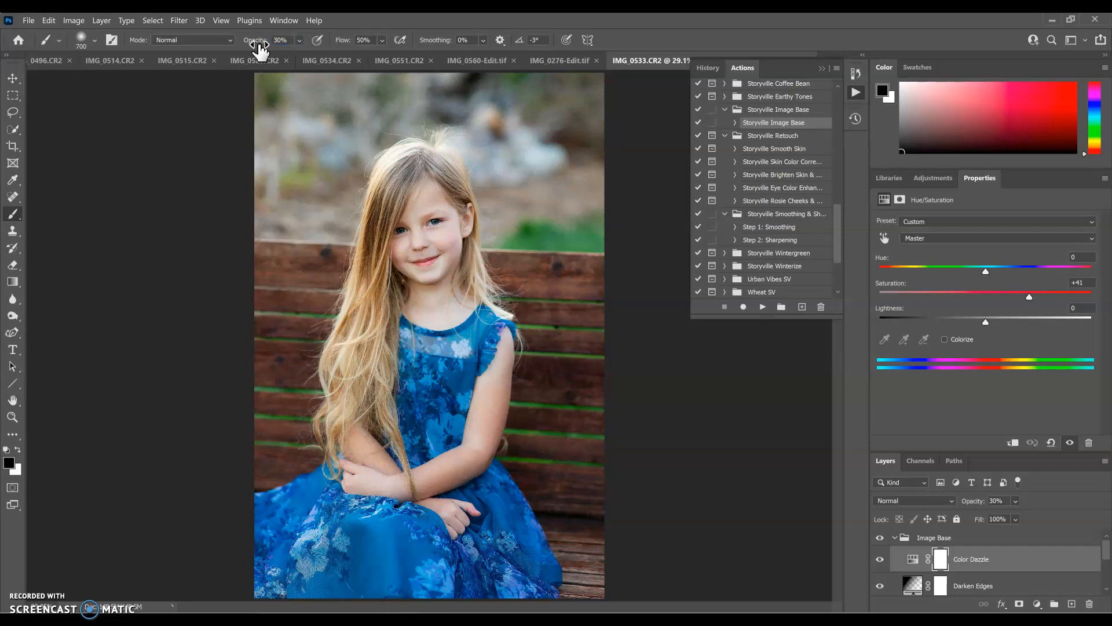
key("bracketright")
key("bracketright")
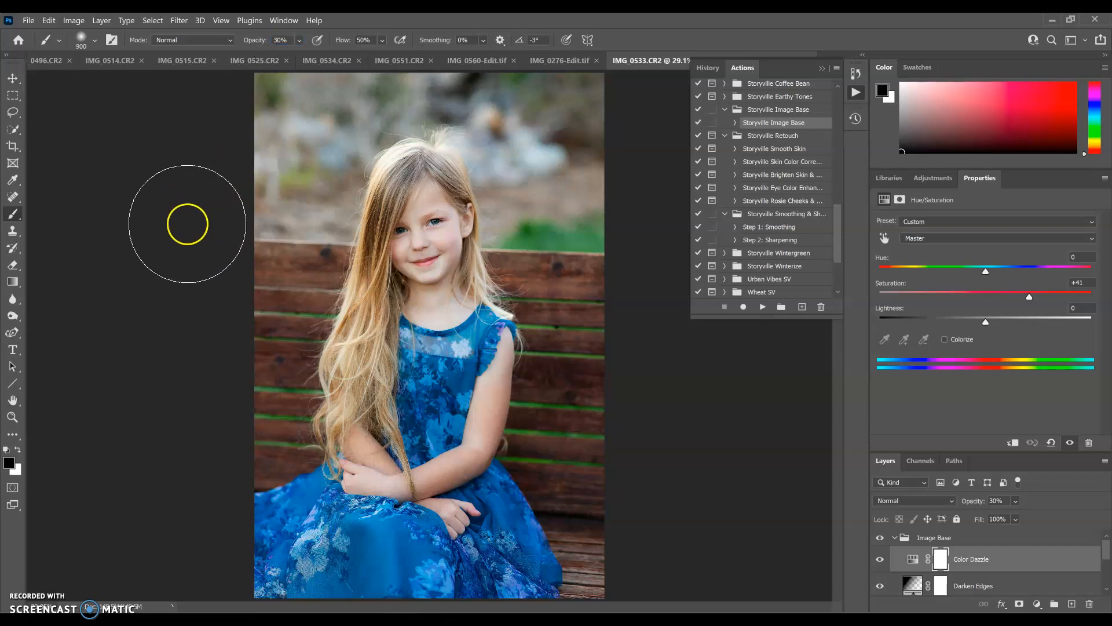
left_click(95, 40)
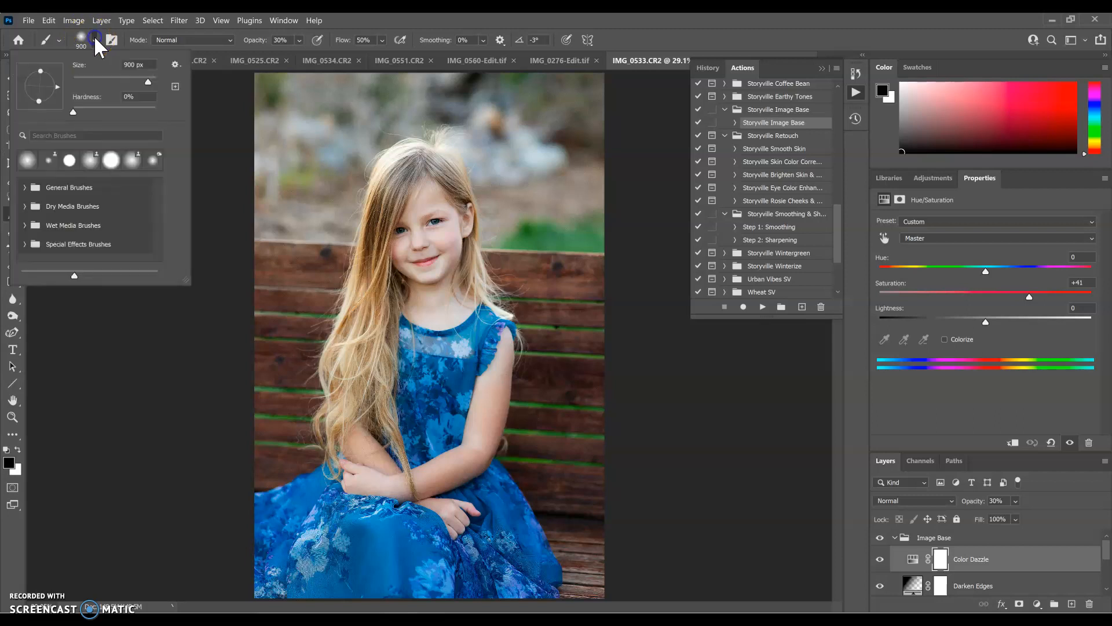
left_click(92, 362)
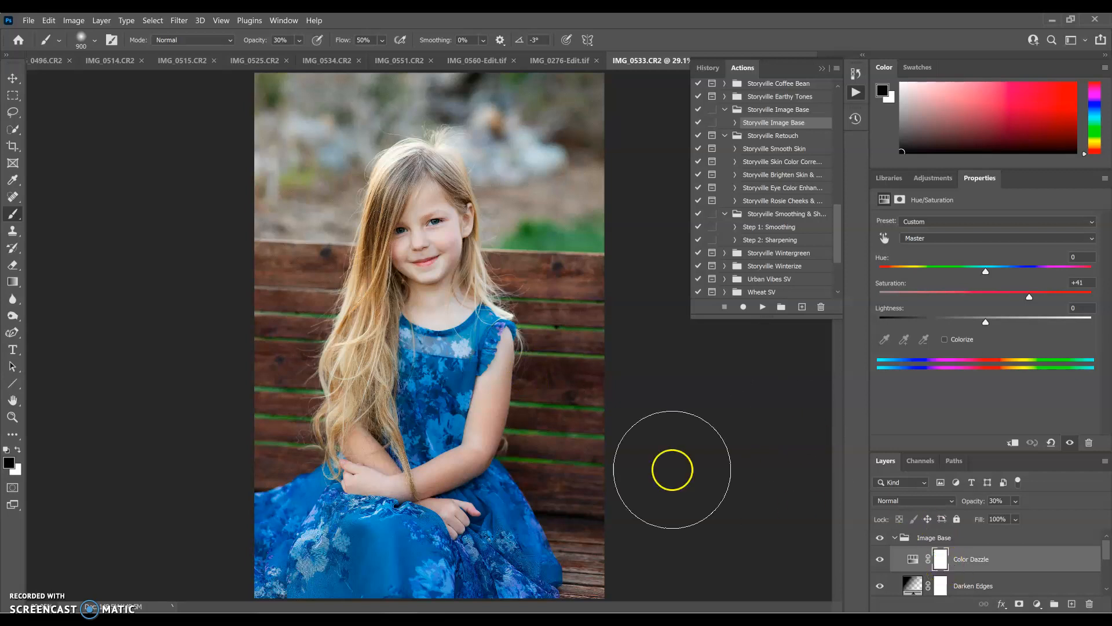
mouse_move(411, 259)
left_mouse_down()
mouse_move(417, 296)
mouse_move(453, 310)
mouse_move(436, 206)
mouse_move(419, 260)
mouse_move(426, 312)
mouse_move(400, 255)
mouse_move(425, 208)
mouse_move(461, 219)
mouse_move(431, 288)
mouse_move(464, 325)
left_mouse_up()
mouse_move(500, 375)
left_mouse_down()
mouse_move(494, 412)
mouse_move(446, 466)
mouse_move(397, 483)
mouse_move(346, 473)
mouse_move(340, 437)
left_mouse_up()
mouse_move(415, 489)
left_mouse_down()
mouse_move(485, 521)
mouse_move(461, 524)
mouse_move(451, 518)
mouse_move(492, 521)
left_mouse_up()
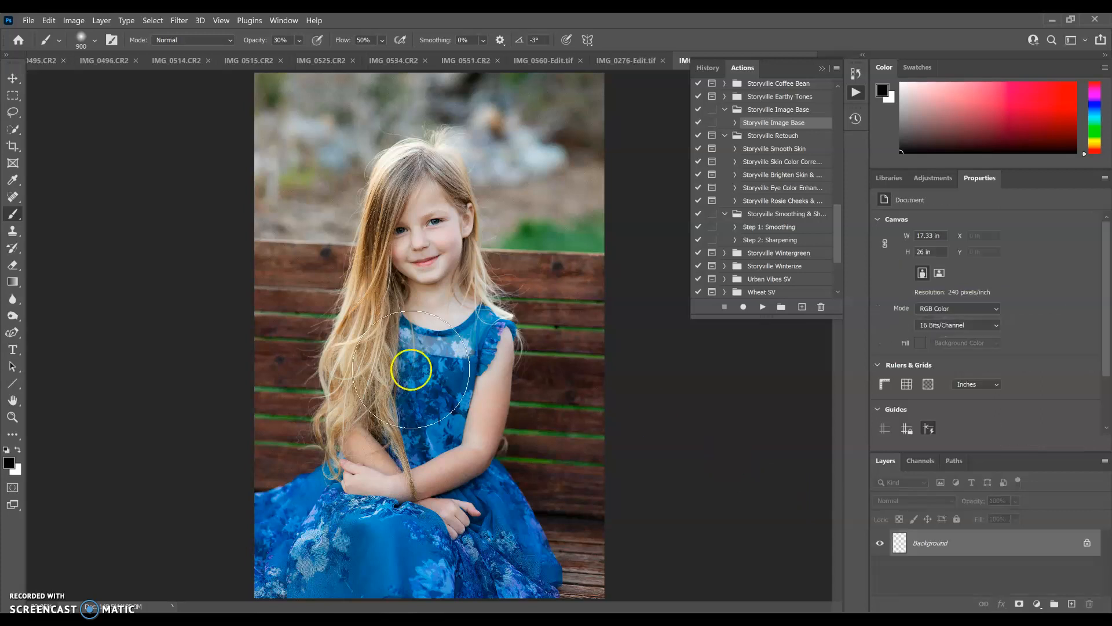
- Collapse the list of actions to uncover the girl's face and duplicate the background layer for retouching
key("ctrl+plus")
key("ctrl+plus")
key("ctrl+plus")
key("ctrl+plus")
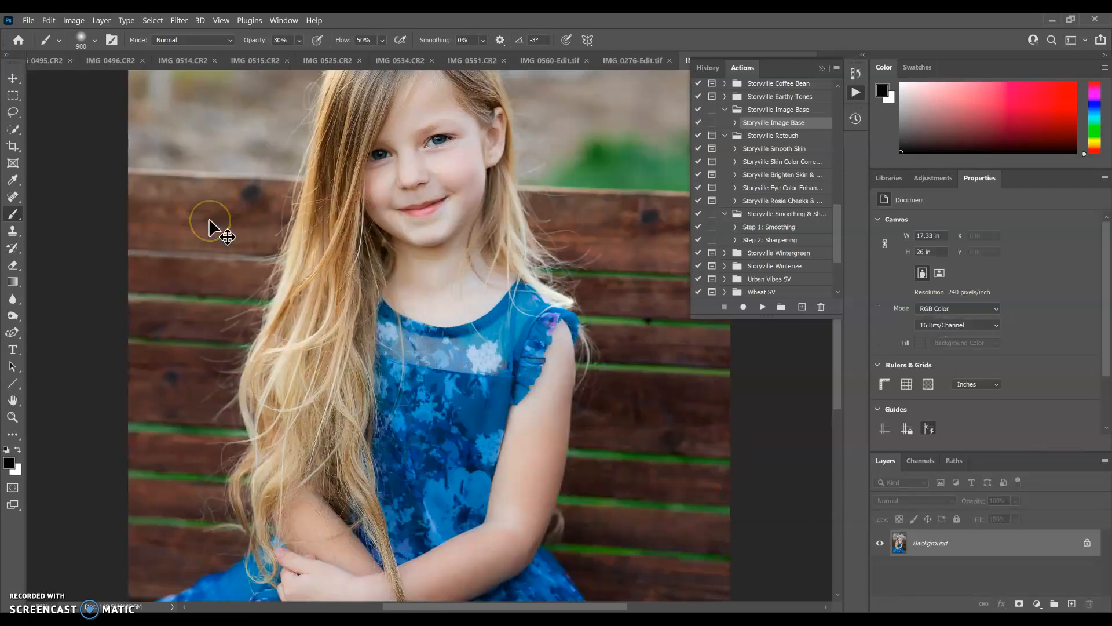
scroll(494, 289, "up", 3)
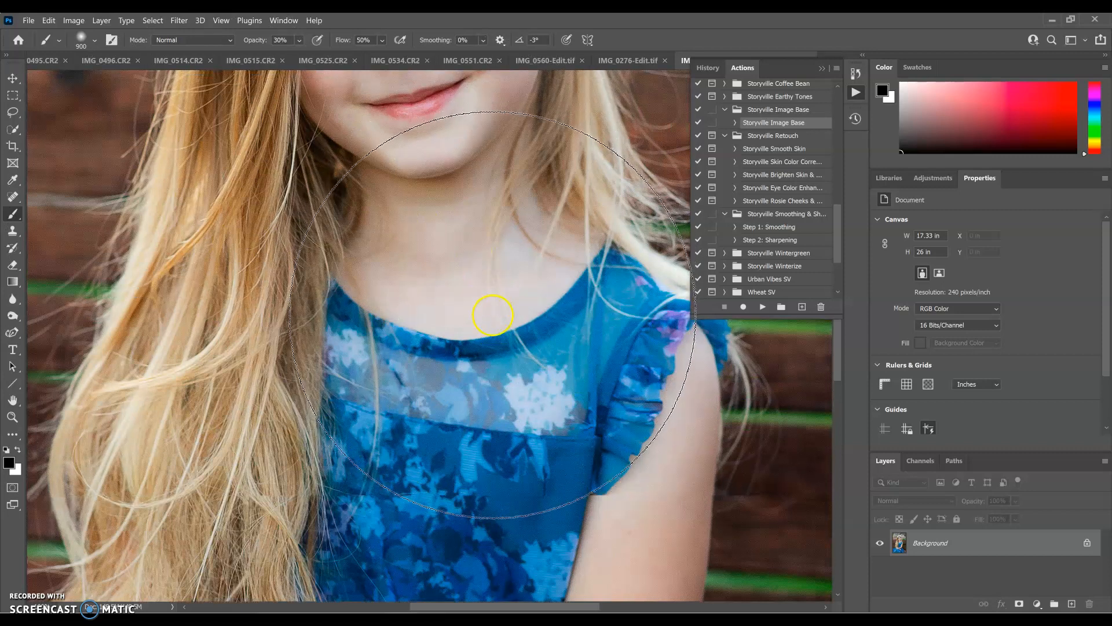
scroll(814, 106, "up", 5)
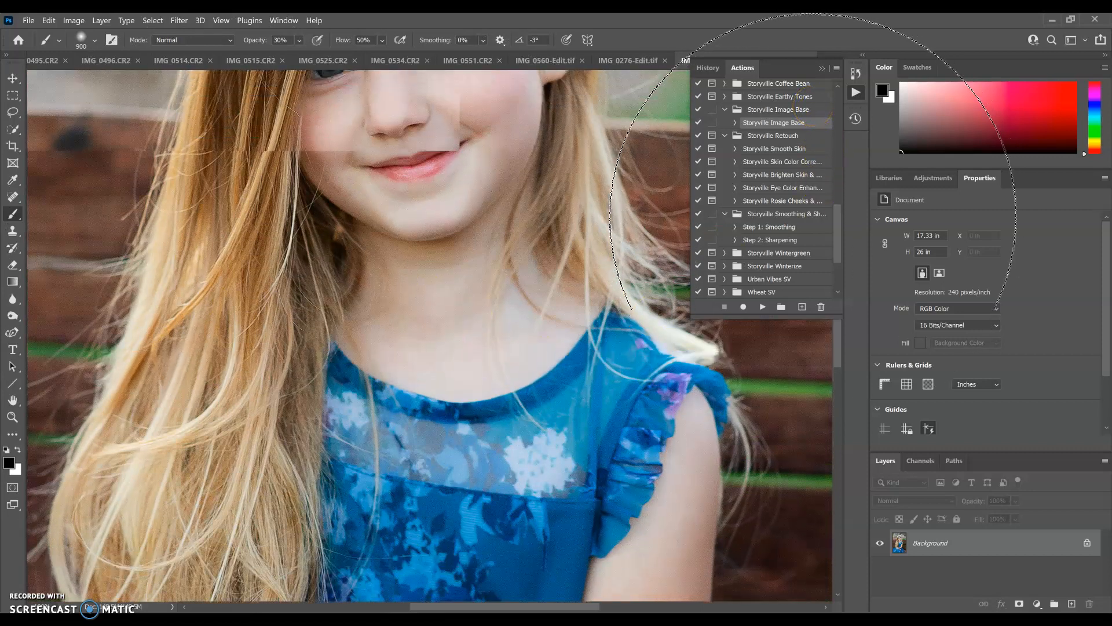
scroll(814, 215, "up", 2)
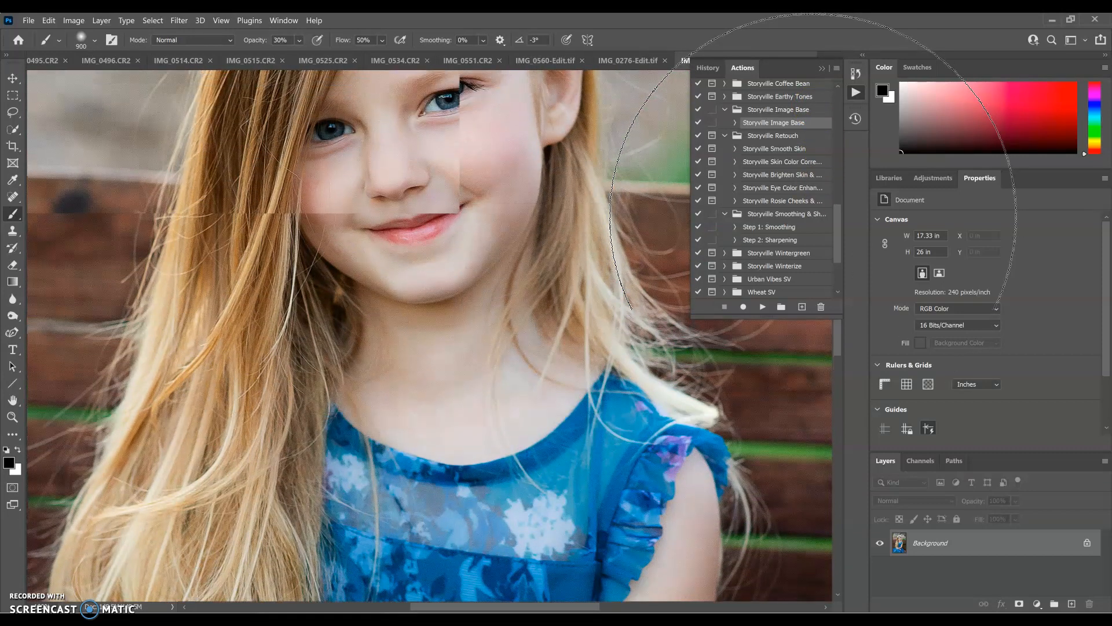
left_click(821, 68)
scroll(837, 267, "up", 3)
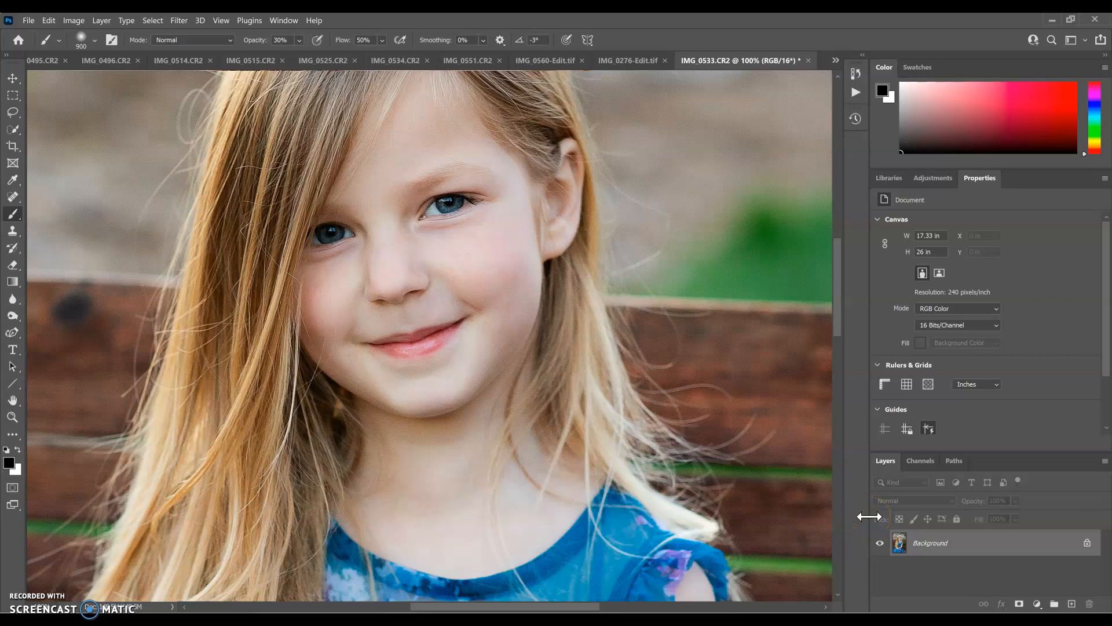
key("ctrl+j")
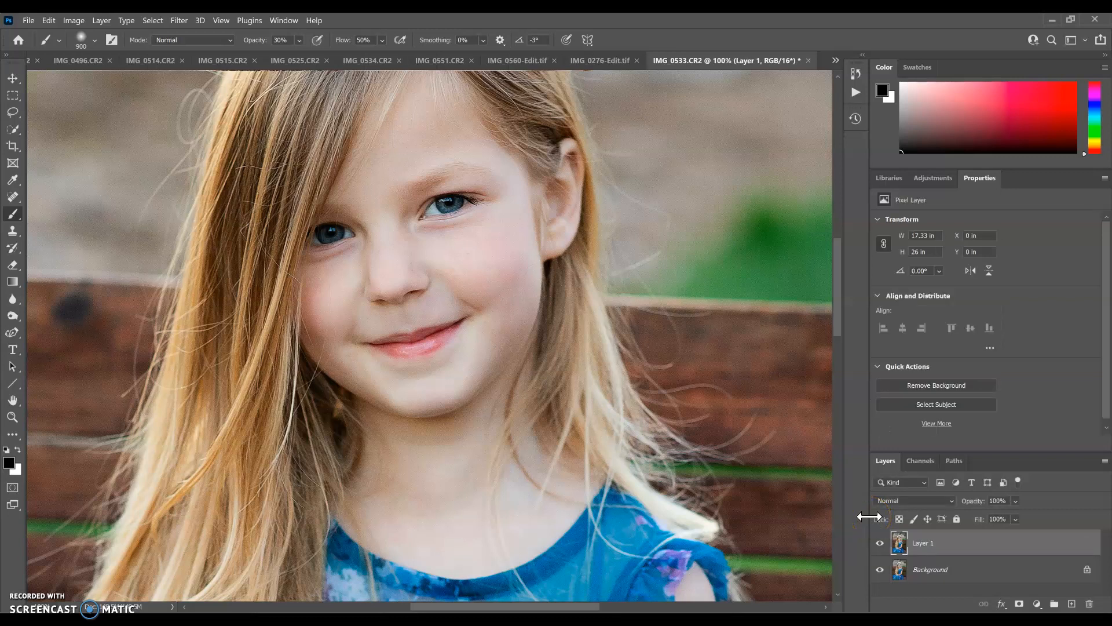
left_click(102, 21)
left_click(101, 22)
- Remove small blemishes from the girl's cheeks, forehead and mouth area using the Spot Healing Brush at sizes 40 and 25
left_click(13, 197)
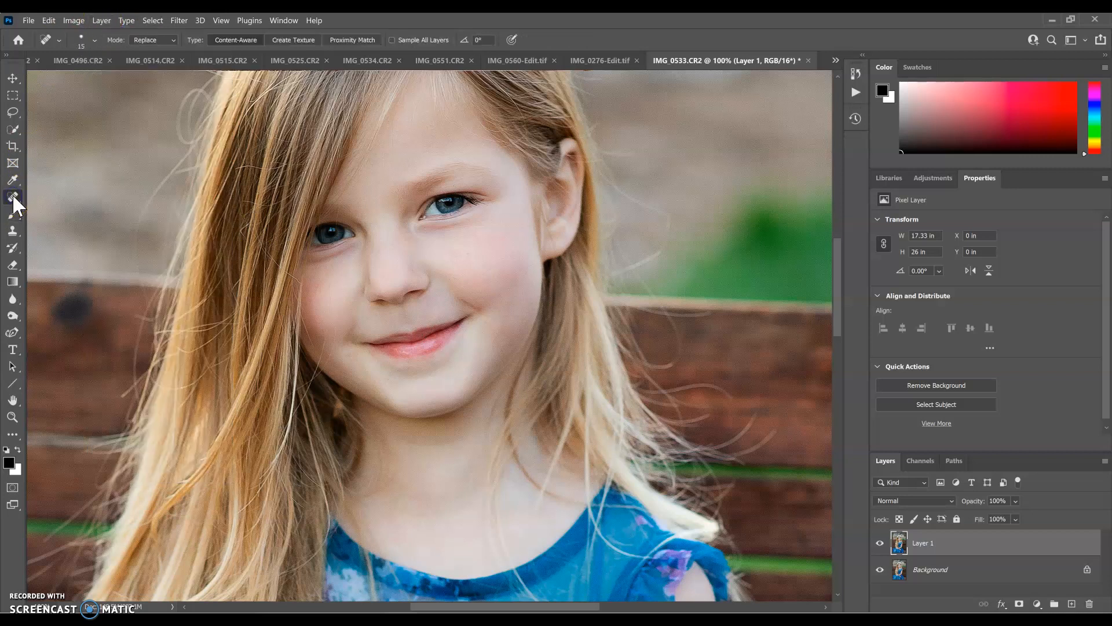
right_click(13, 198)
left_click(12, 198)
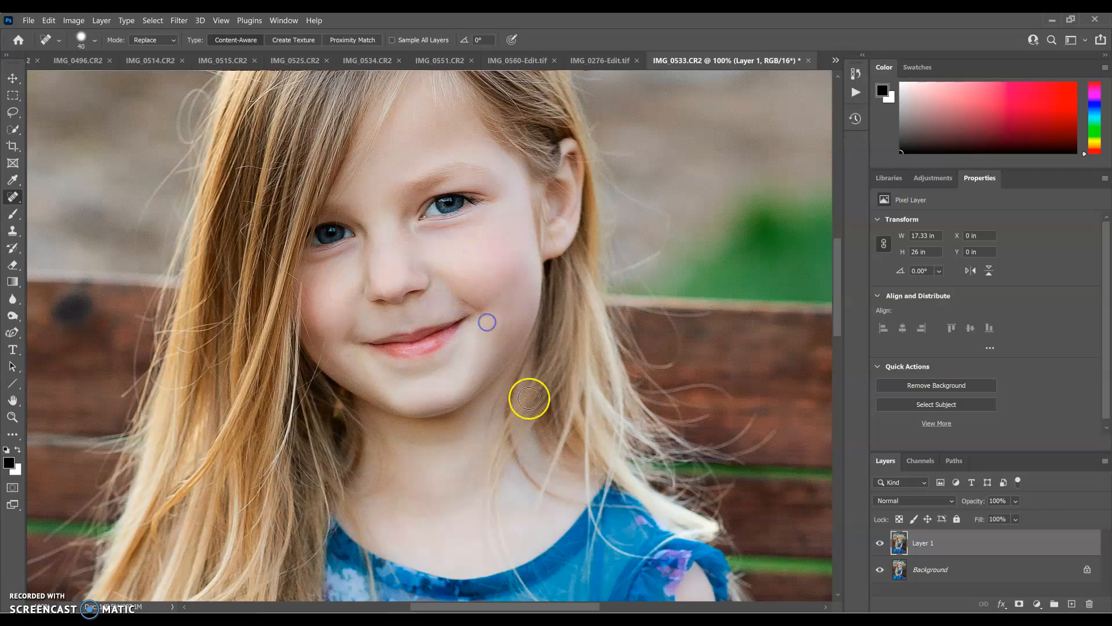
left_click(350, 362)
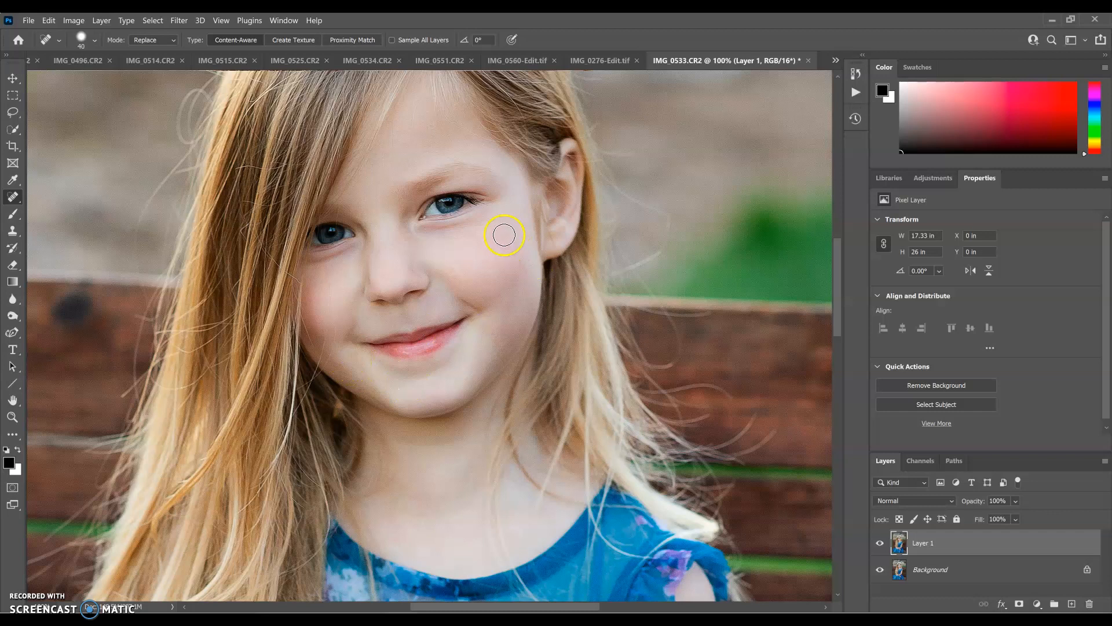
left_click(550, 267)
left_click(488, 286)
left_click(439, 317)
left_click(375, 162)
left_click(511, 224)
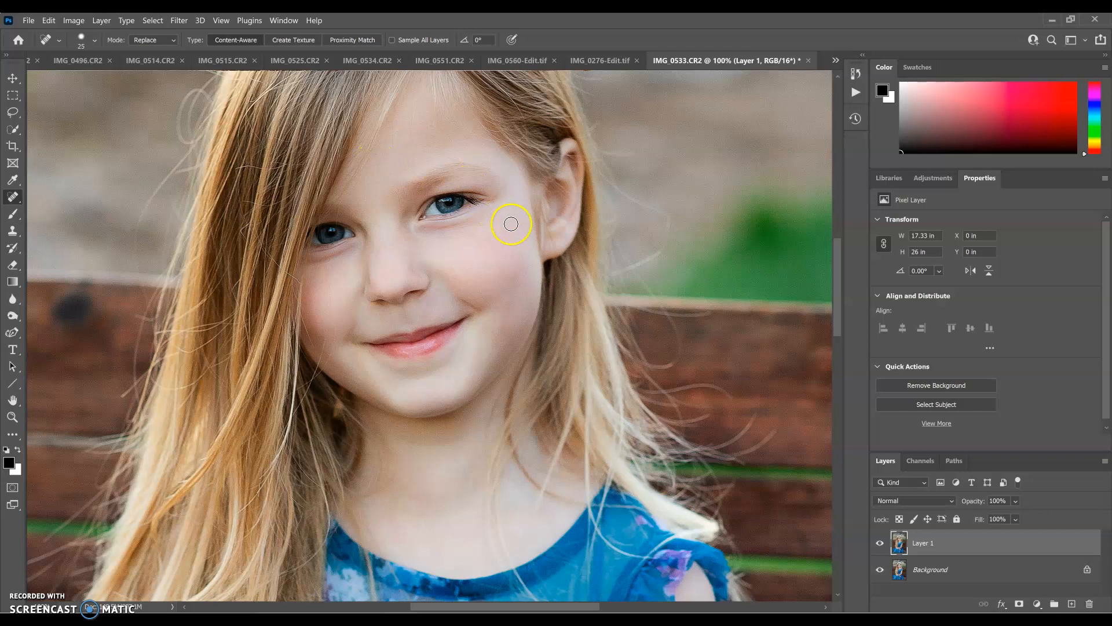
left_click(409, 344)
- Lighten the shadows under both eyes using the Clone Stamp in Lighten mode at 20% opacity with a soft 81 px brush
left_click(13, 231)
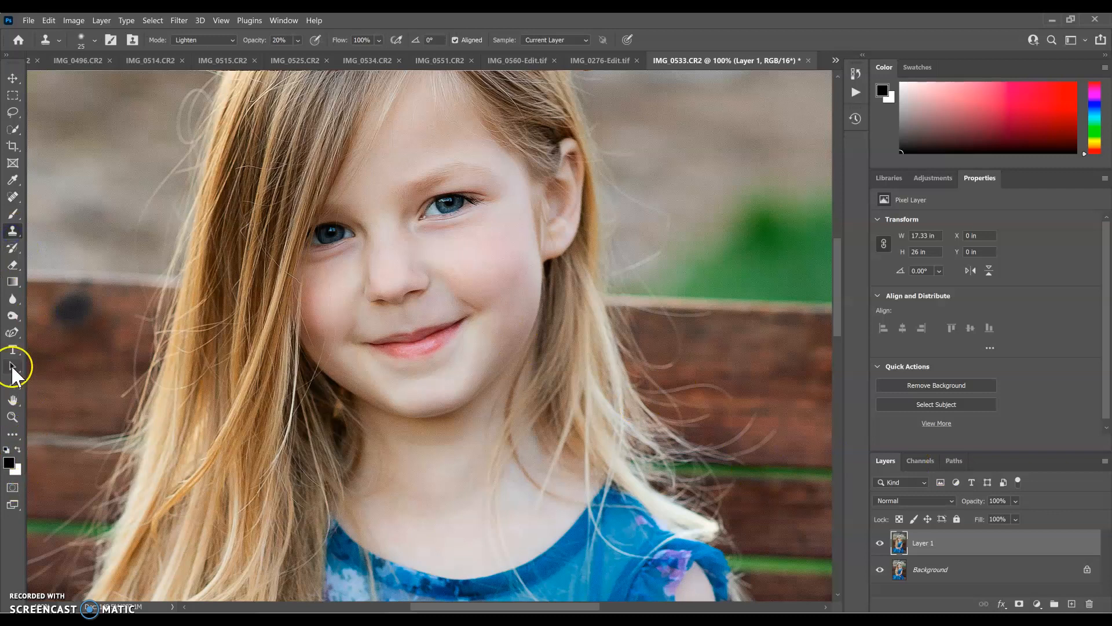
right_click(11, 236)
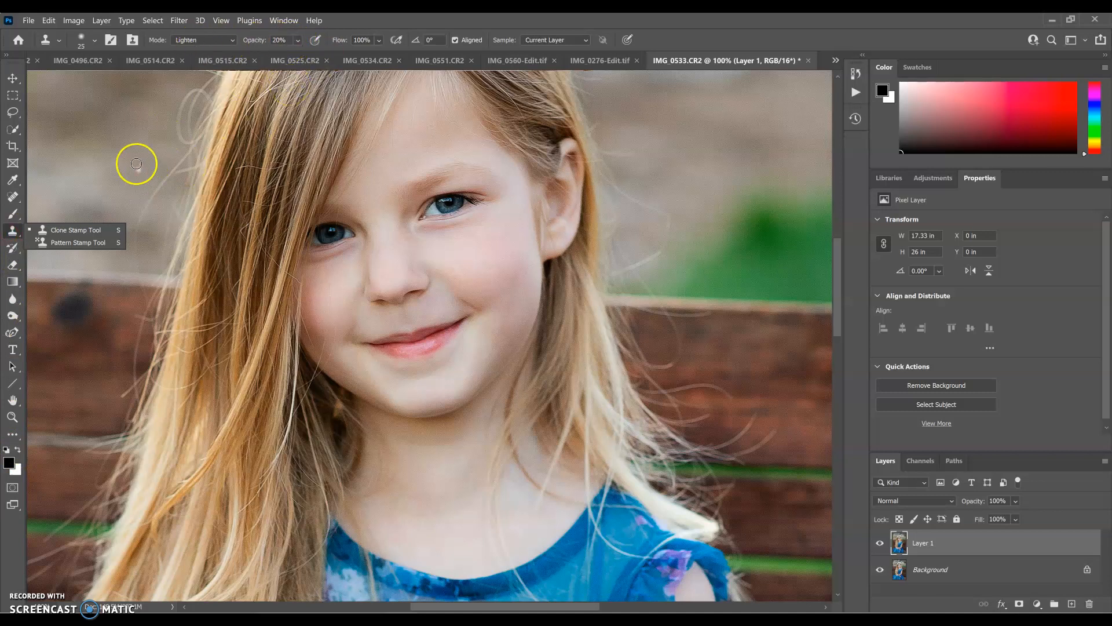
left_click(200, 37)
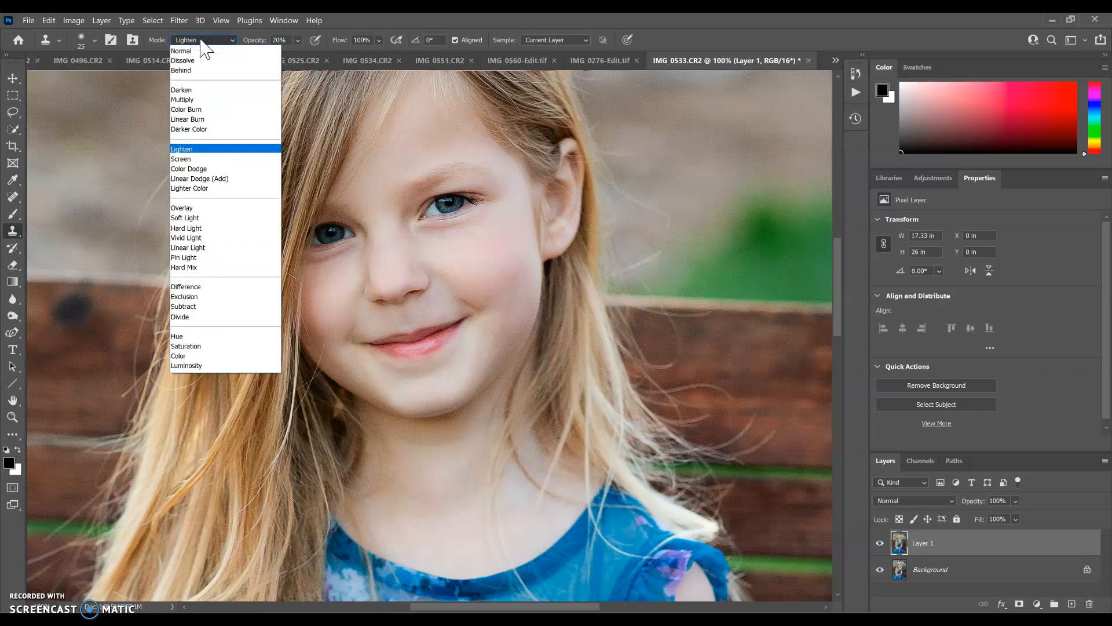
left_click(206, 40)
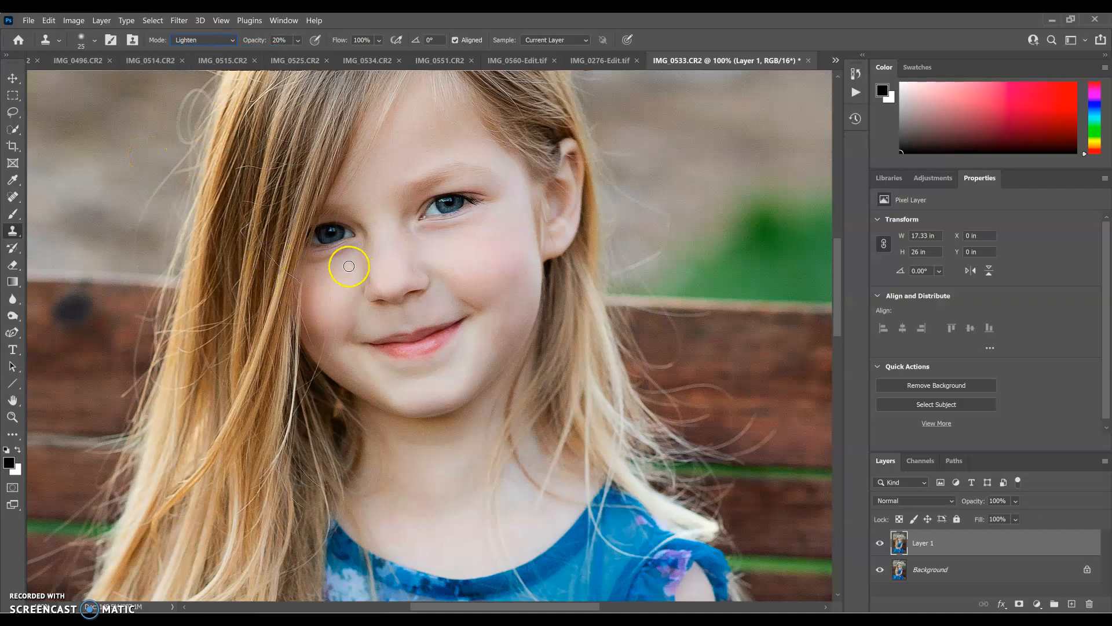
left_click(96, 40)
left_click(92, 82)
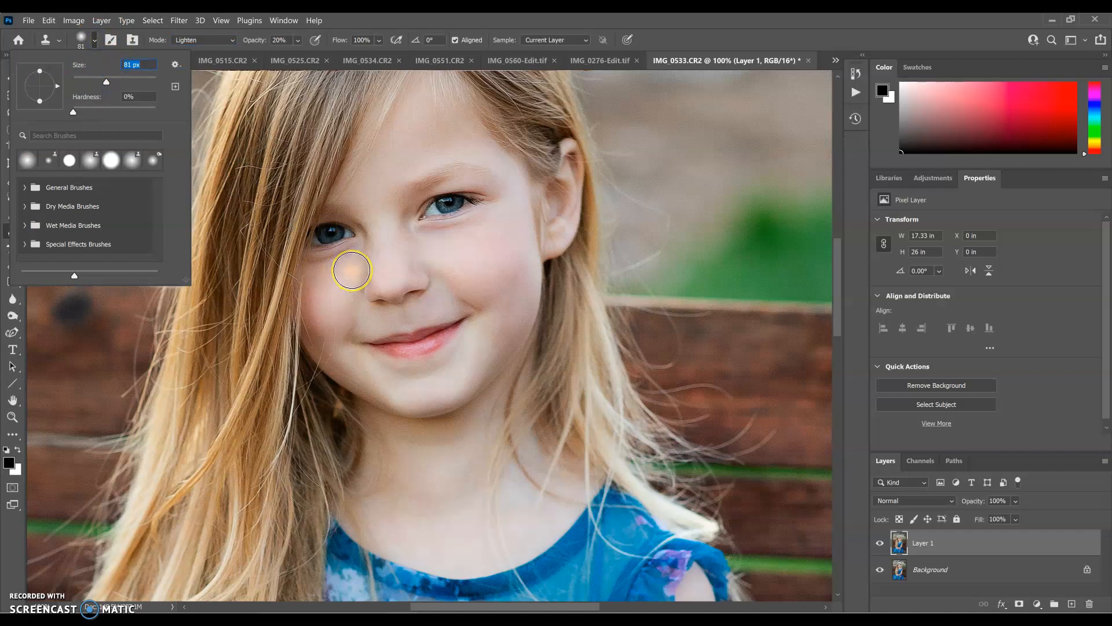
left_click(351, 270)
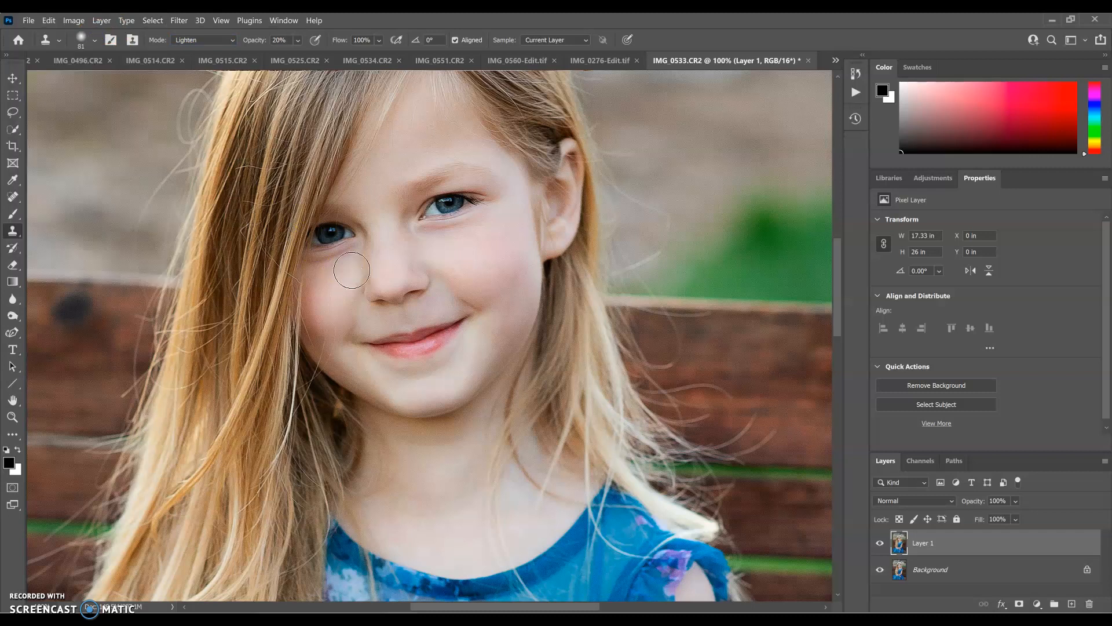
left_click(339, 254)
left_click_drag(313, 260, 341, 260)
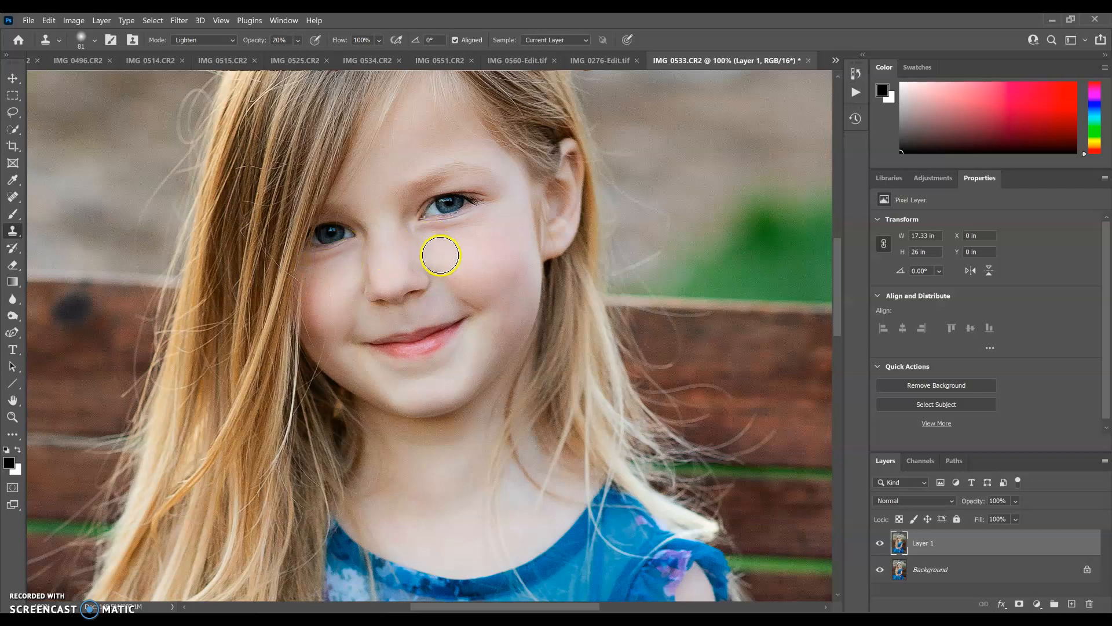
left_click_drag(425, 232, 476, 223)
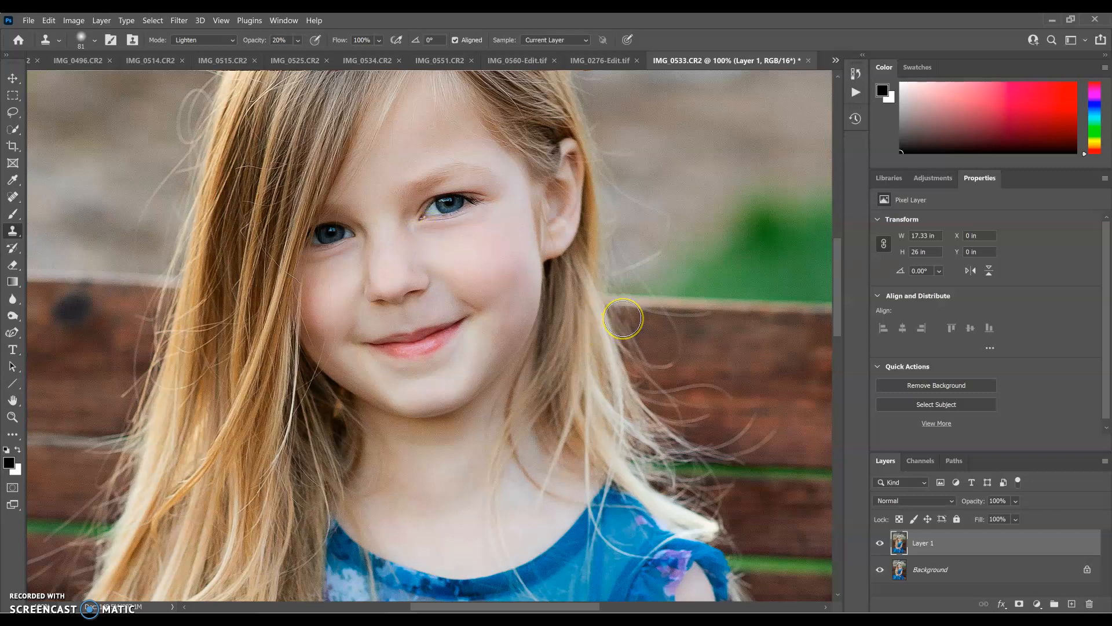
- Lighten the shadow beneath the lower lip at 200% magnification using the Clone Stamp with a smaller brush
key("ctrl+0")
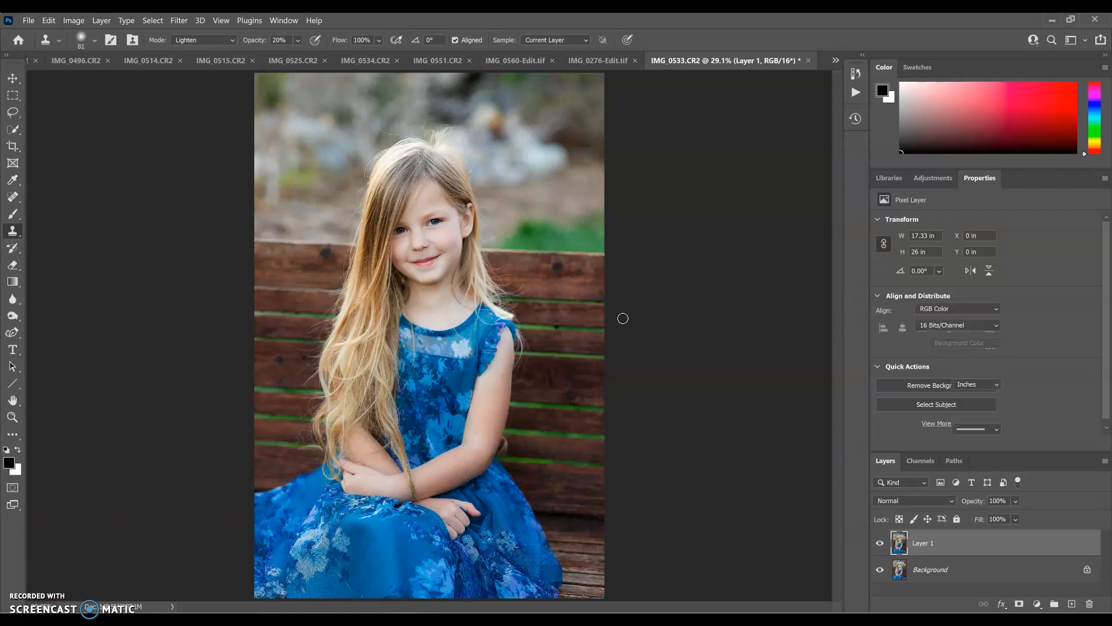
key("ctrl+plus")
key("ctrl+plus")
key("ctrl+plus")
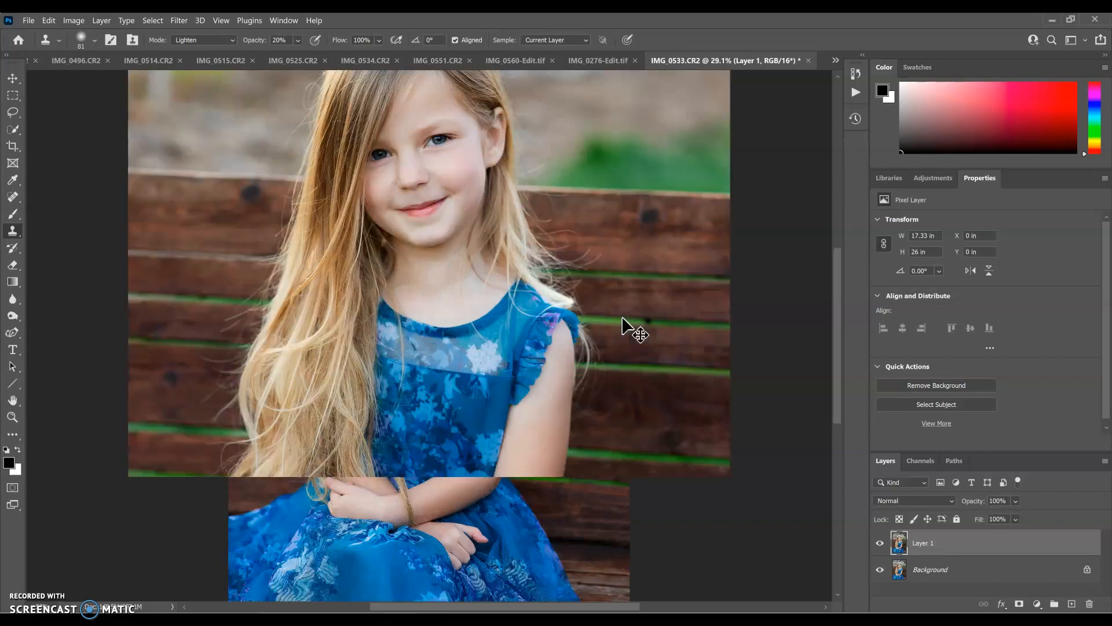
scroll(485, 178, "up", 4)
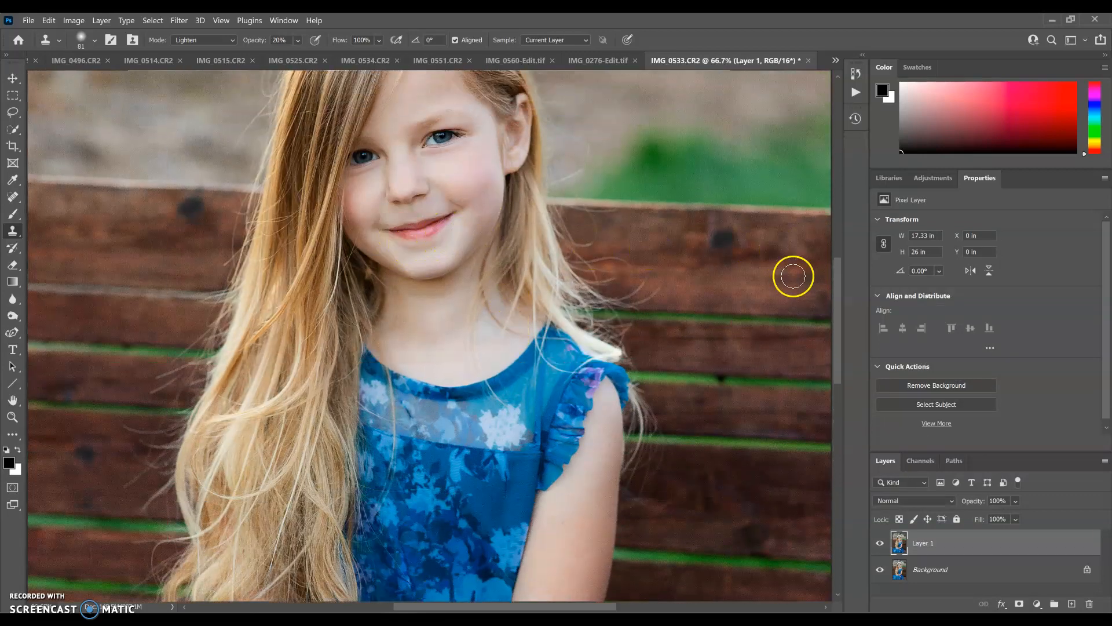
left_click_drag(835, 290, 836, 277)
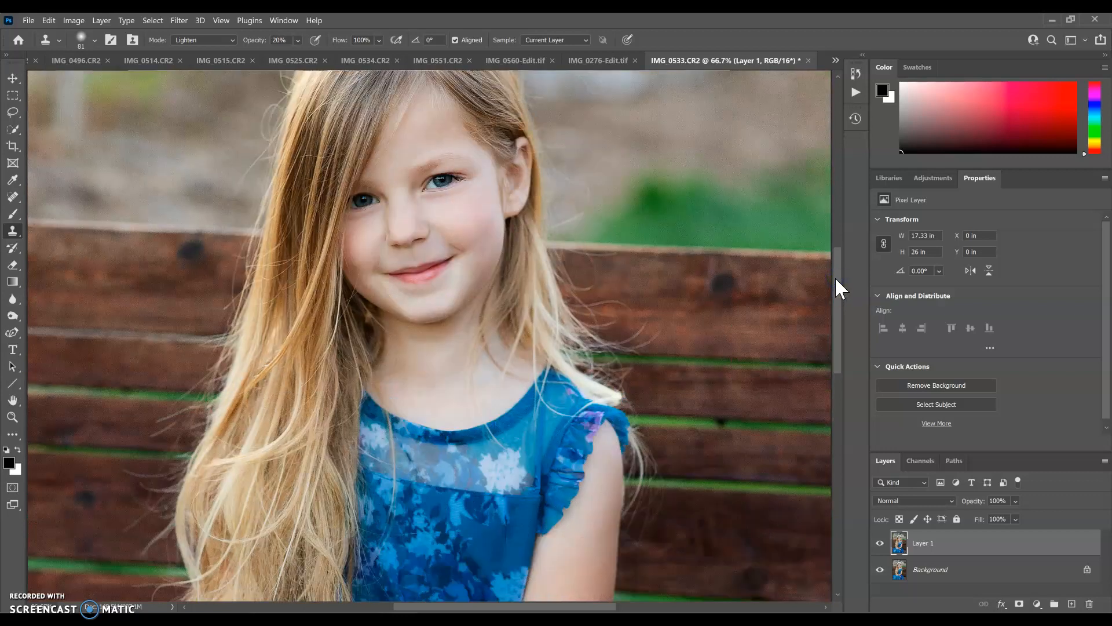
key("ctrl+plus")
key("ctrl+plus")
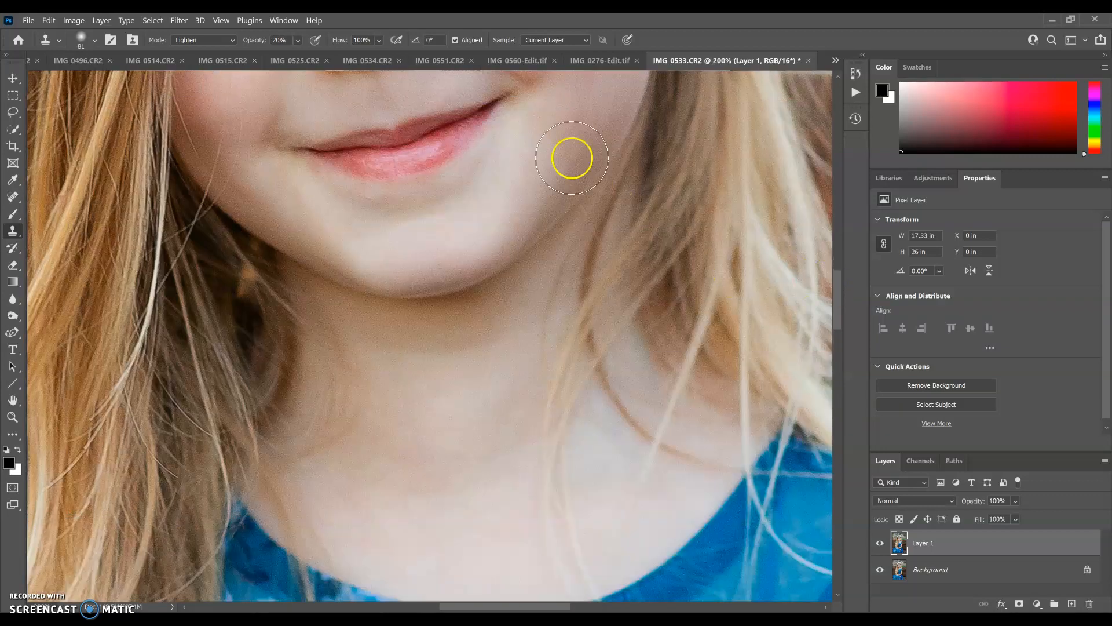
key("bracketleft")
key("bracketleft")
mouse_move(507, 179)
left_mouse_down()
mouse_move(481, 160)
mouse_move(440, 191)
mouse_move(484, 168)
mouse_move(484, 153)
mouse_move(479, 169)
mouse_move(389, 205)
mouse_move(386, 240)
mouse_move(361, 231)
mouse_move(353, 199)
mouse_move(388, 214)
mouse_move(356, 210)
mouse_move(356, 232)
mouse_move(354, 198)
left_mouse_up()
left_click(414, 200)
left_click(353, 199)
- Lighten the shadows around the mouth corners, below the lower lip and on the chin using the Clone Stamp at 40 px
key("bracketleft")
mouse_move(414, 229)
left_mouse_down()
mouse_move(422, 237)
mouse_move(407, 234)
left_mouse_up()
mouse_move(336, 194)
left_mouse_down()
mouse_move(306, 193)
mouse_move(331, 211)
mouse_move(308, 171)
mouse_move(315, 176)
left_mouse_up()
left_click_drag(471, 193, 493, 163)
left_click(504, 162, "alt")
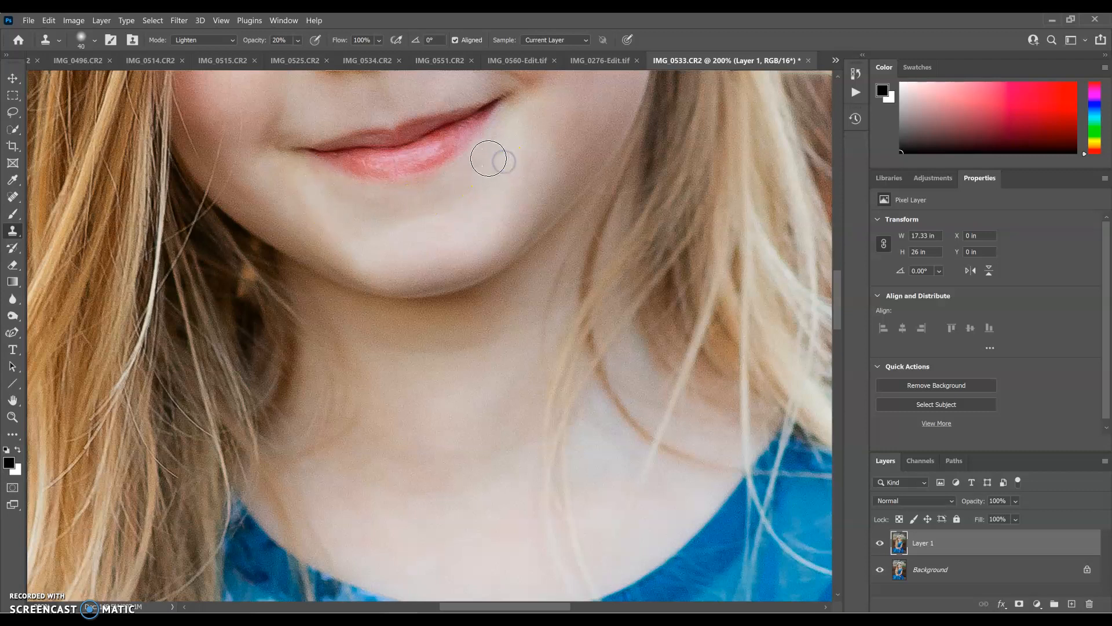
mouse_move(362, 189)
left_mouse_down()
mouse_move(347, 227)
mouse_move(333, 192)
mouse_move(412, 208)
left_mouse_up()
left_click(347, 229, "alt")
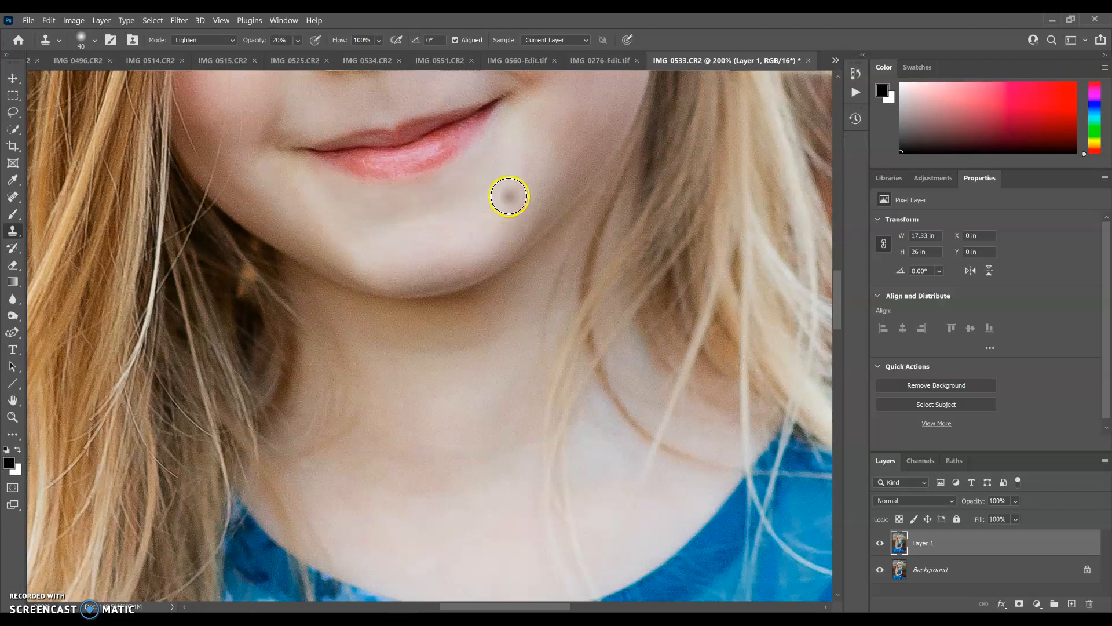
- Compare the portrait with and without the retouching layer, then flatten the image and duplicate the background layer
key("ctrl+0")
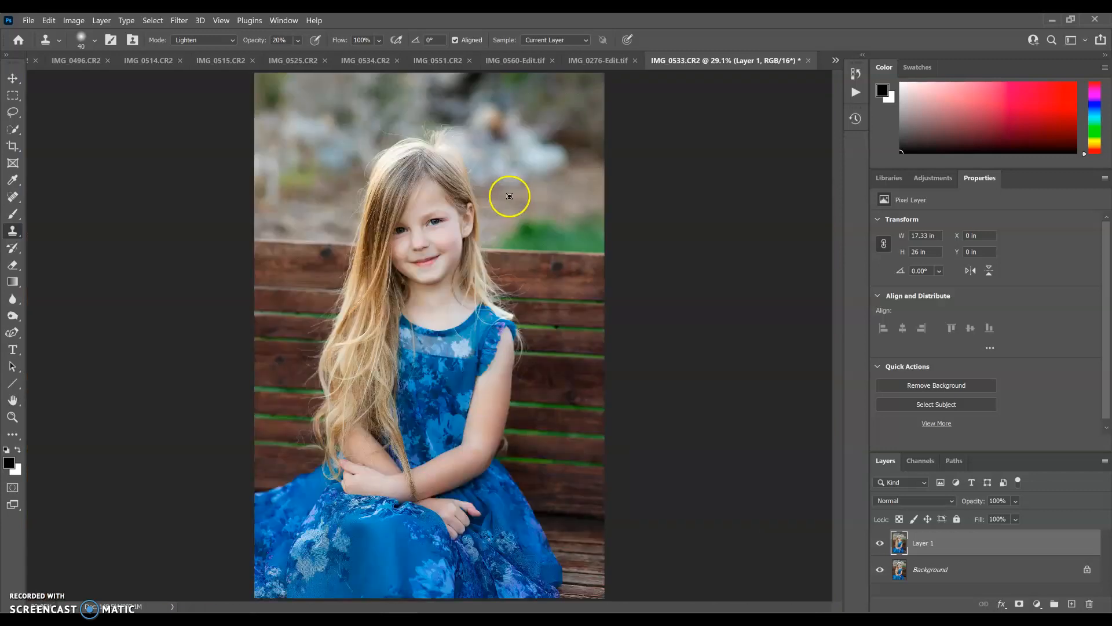
left_click(883, 541)
left_click(883, 541)
left_click(880, 543)
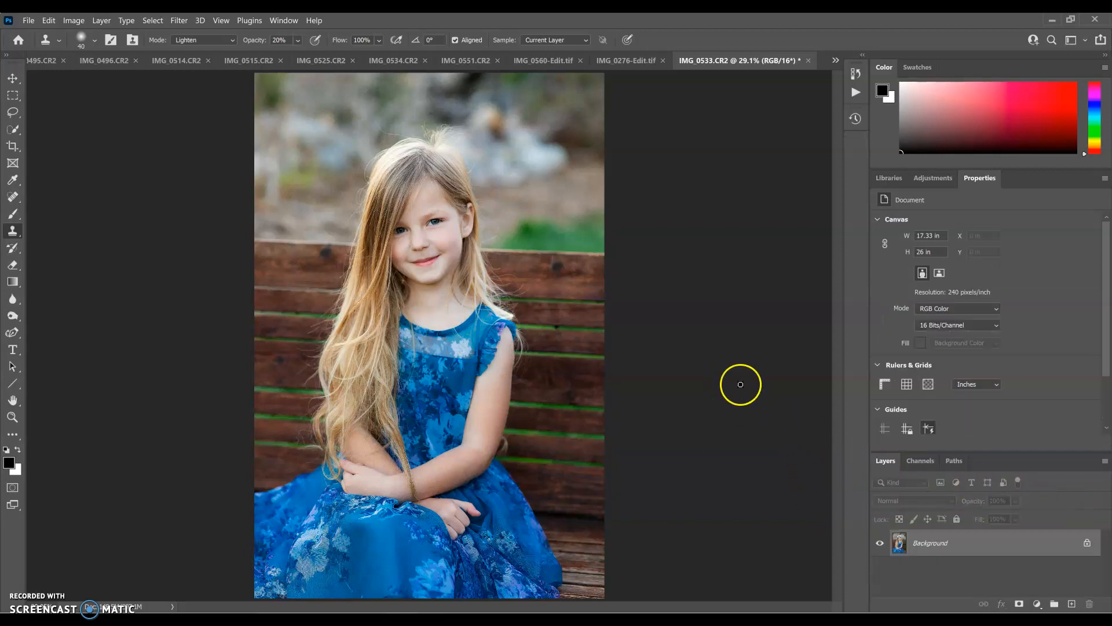
key("ctrl+j")
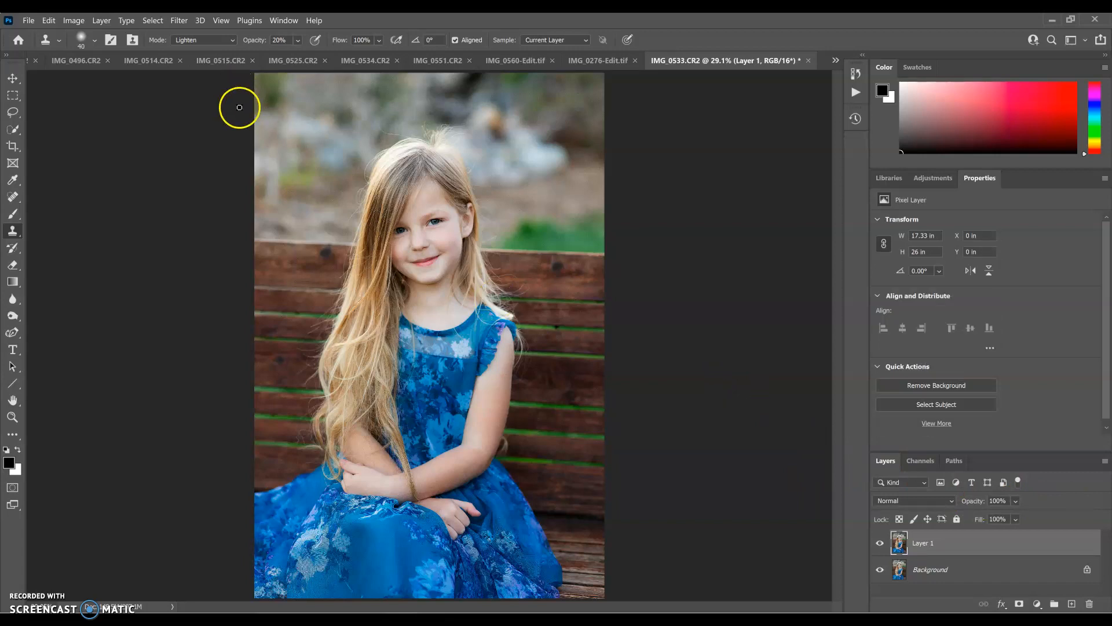
- Open the Imagenomic Portraiture filter on the duplicate layer and sample skin tones from the girl's face for the skin mask
left_click(182, 21)
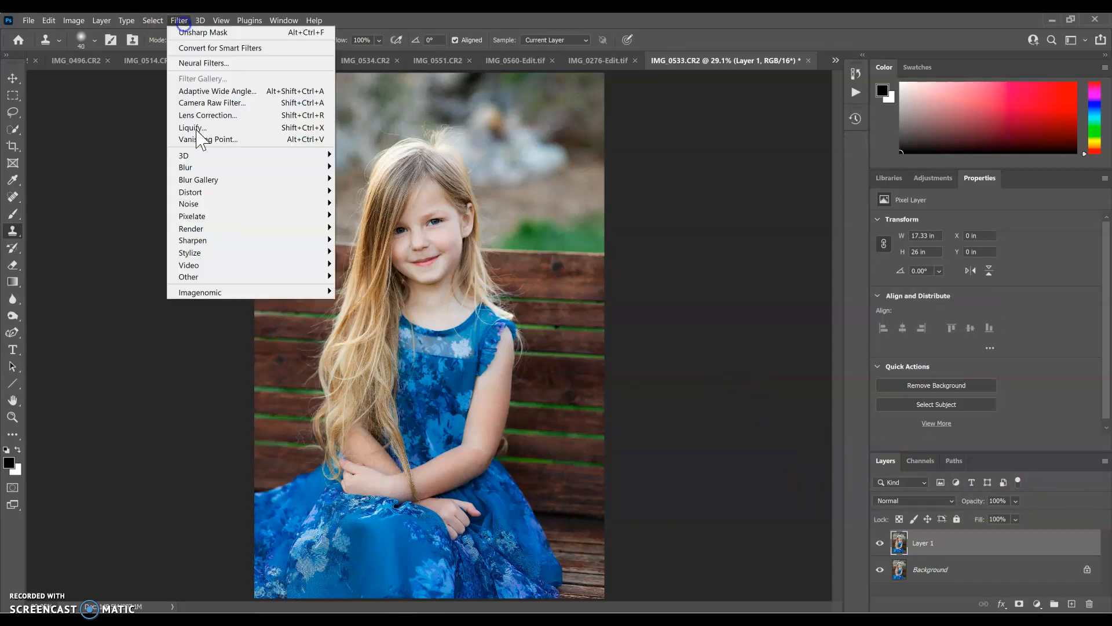
mouse_move(214, 291)
left_click(352, 294)
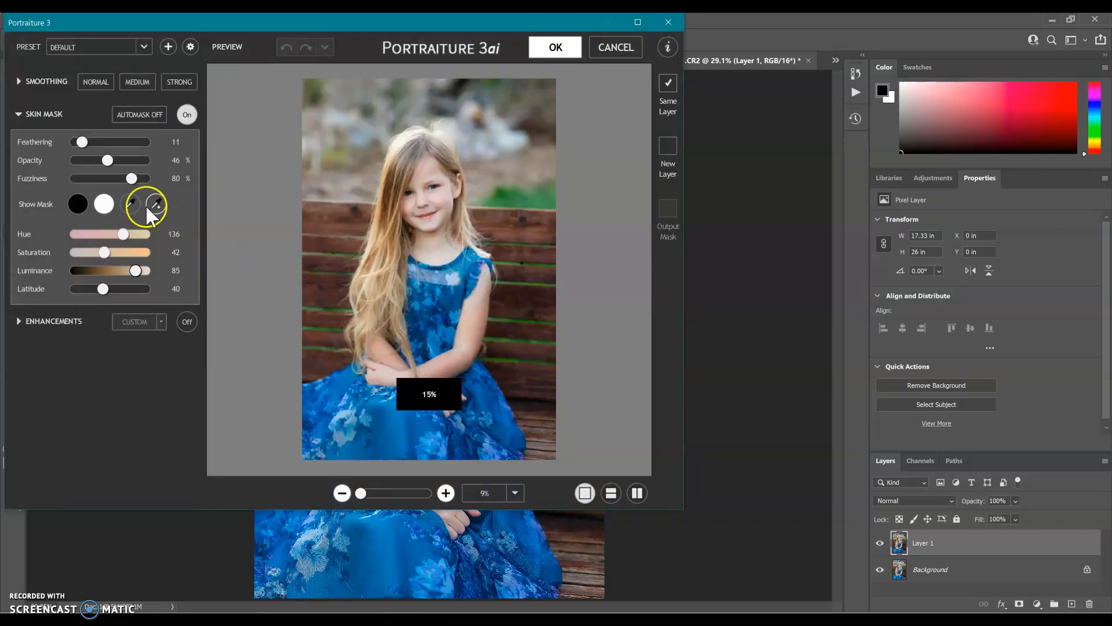
left_click(130, 204)
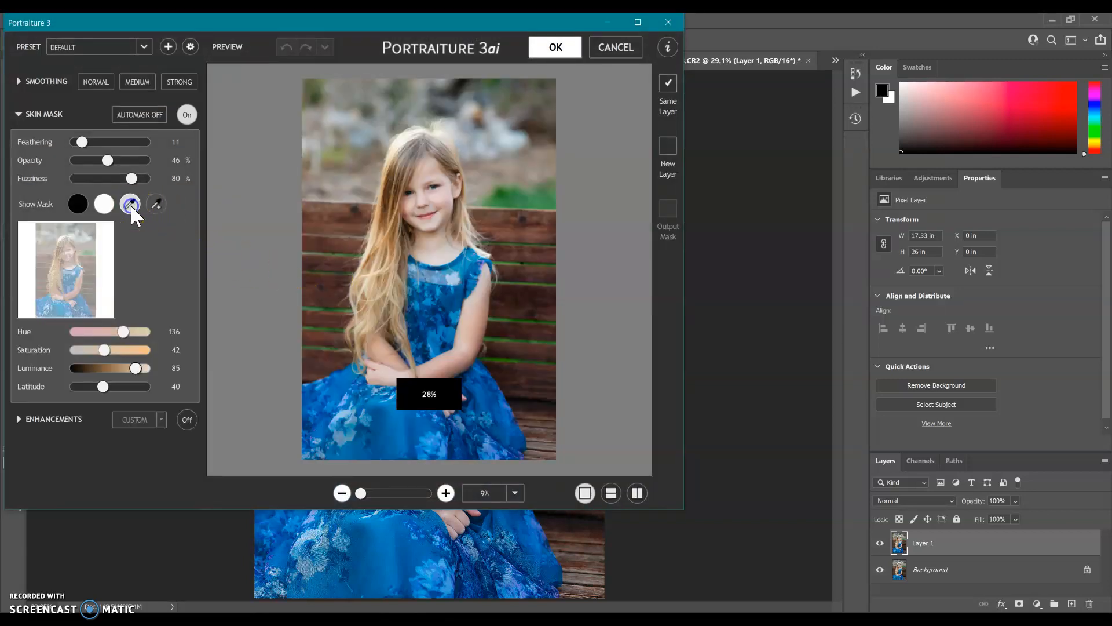
left_click(448, 197)
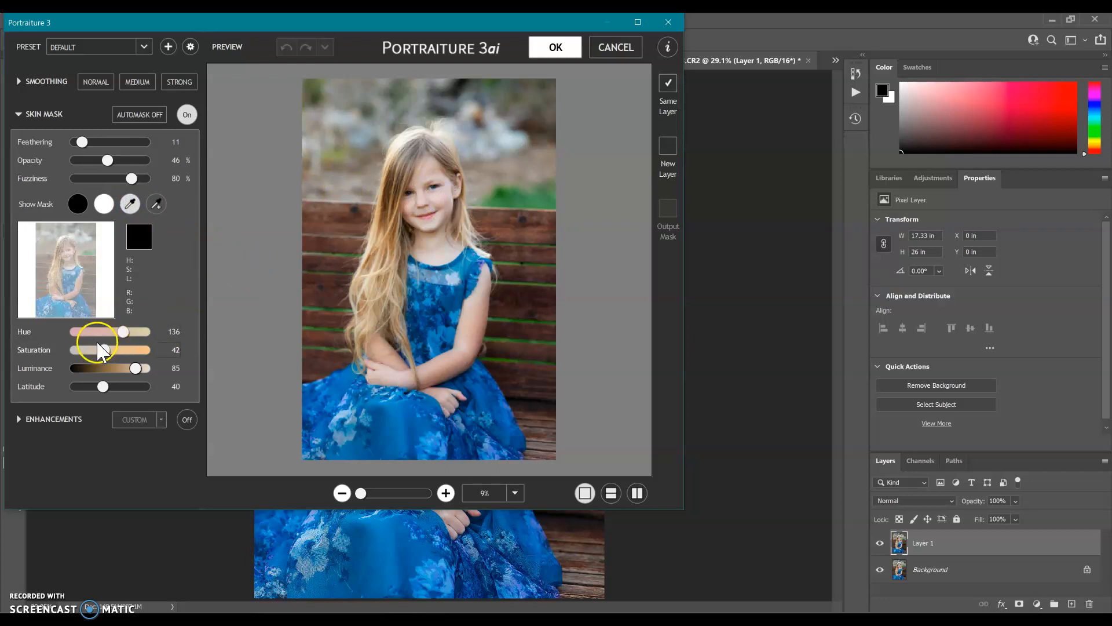
left_click(436, 163)
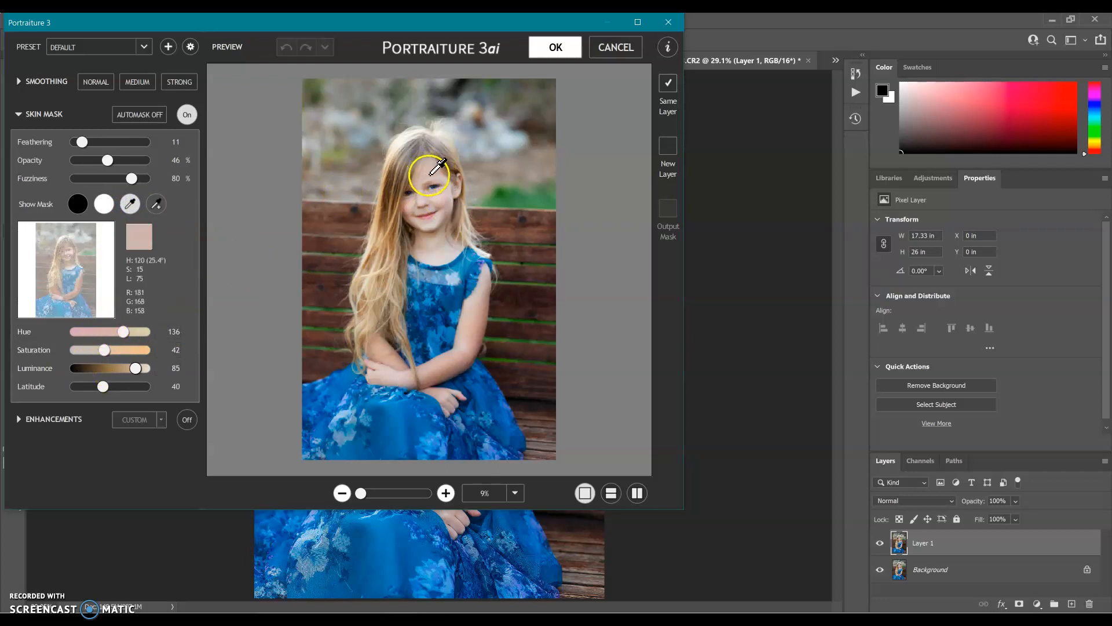
left_click(436, 164)
left_click(445, 200)
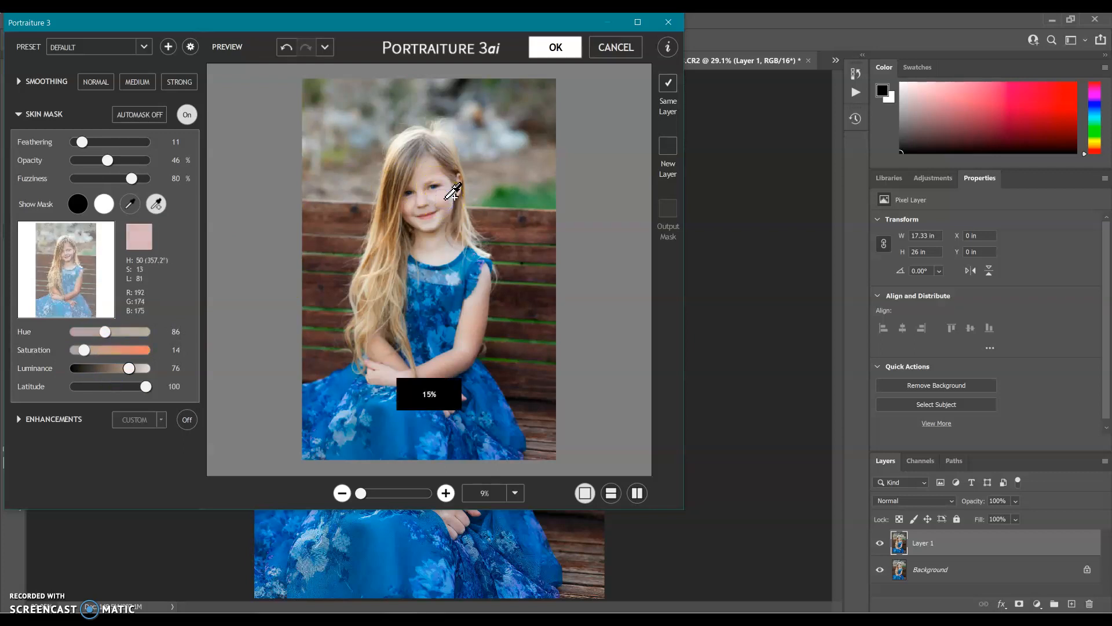
- Add the skin tone of the girl's arm to the Portraiture skin mask and apply the filter to the same layer
left_click(155, 206)
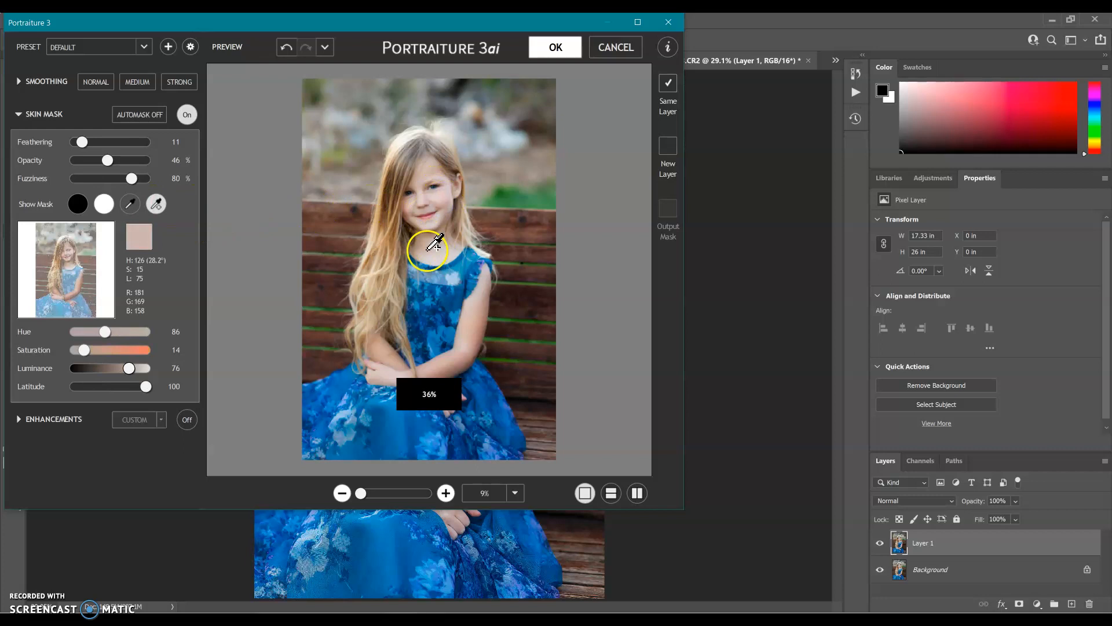
left_click(474, 329)
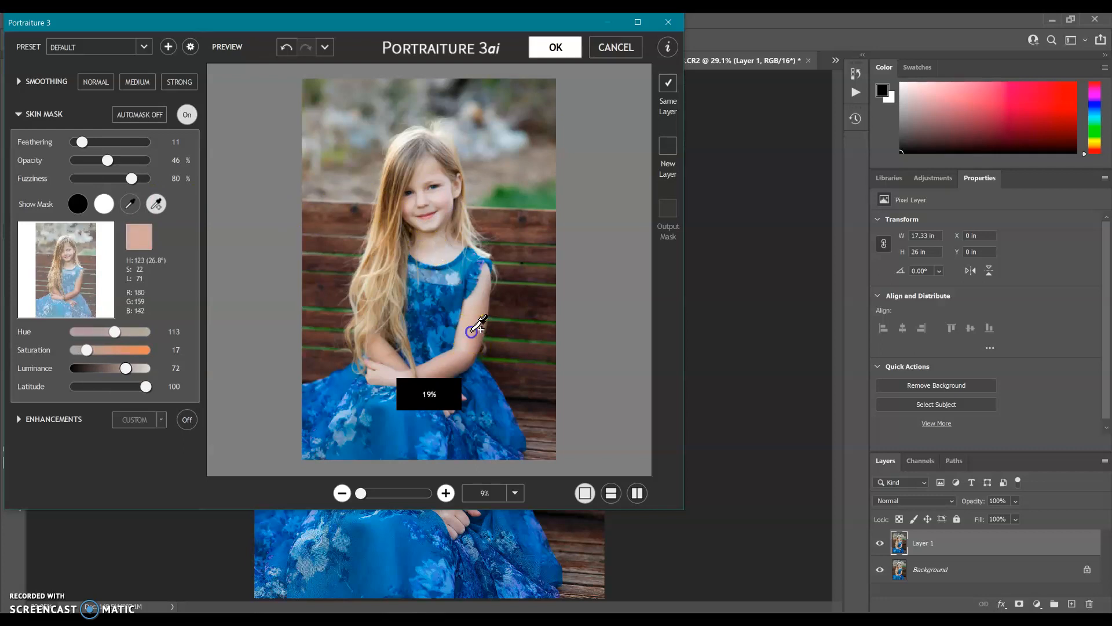
left_click(595, 204)
left_click(557, 50)
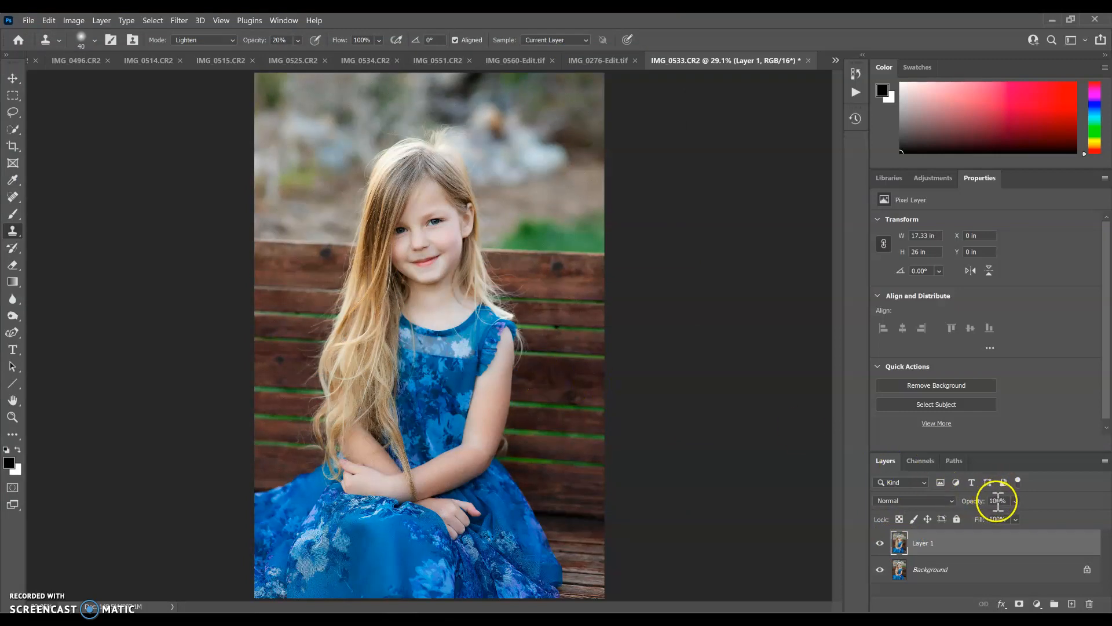
- Set the smoothed layer's opacity to 60% and add a white layer mask to it
left_click(961, 500)
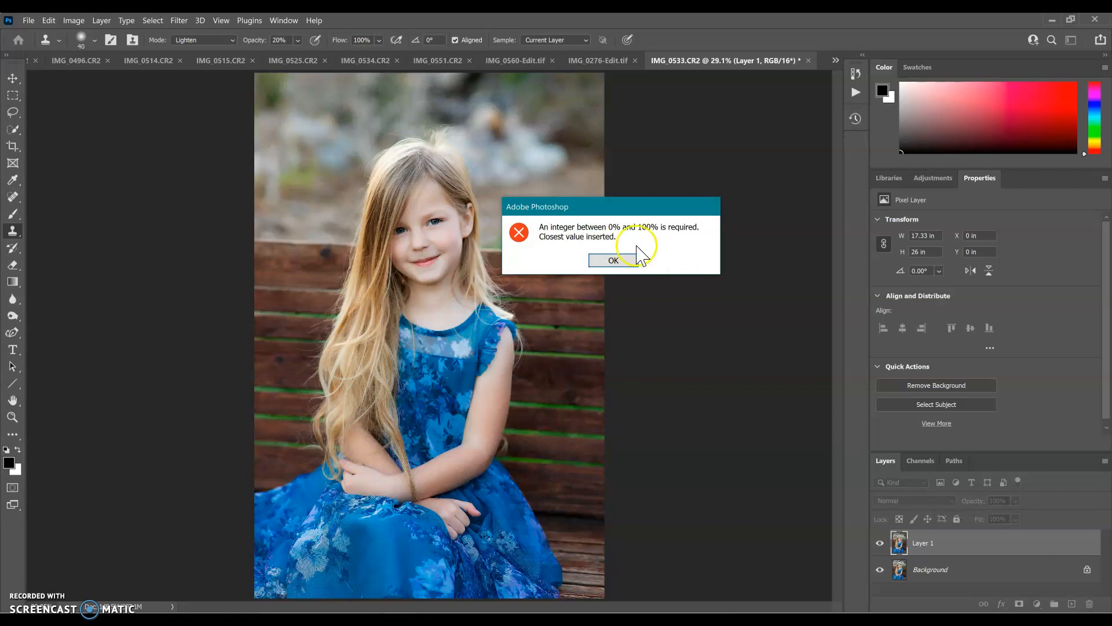
left_click(623, 262)
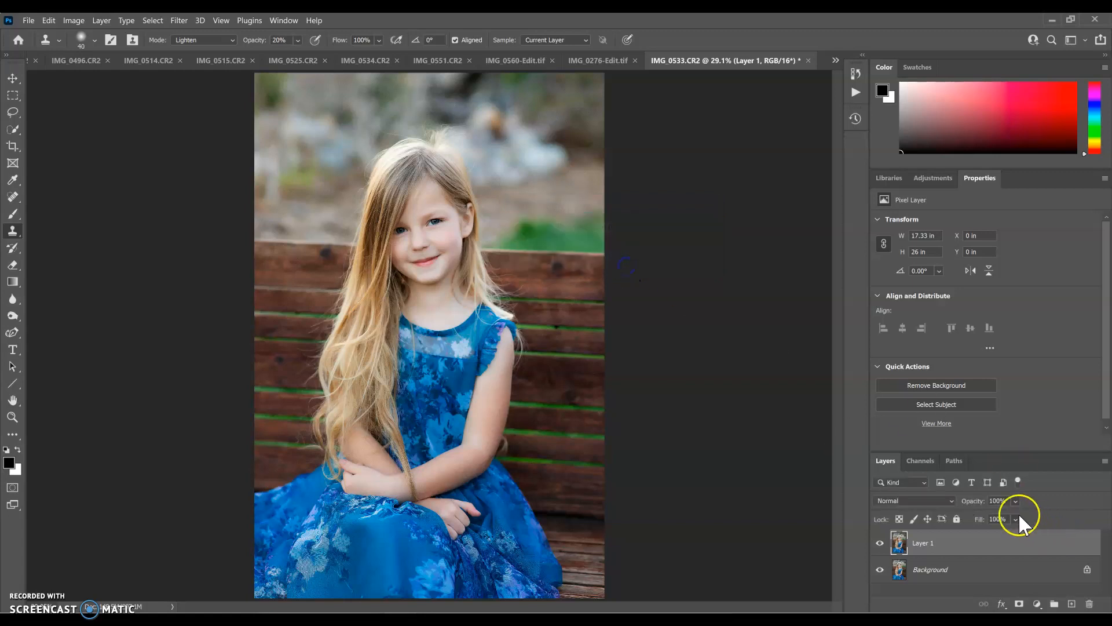
left_click(967, 502)
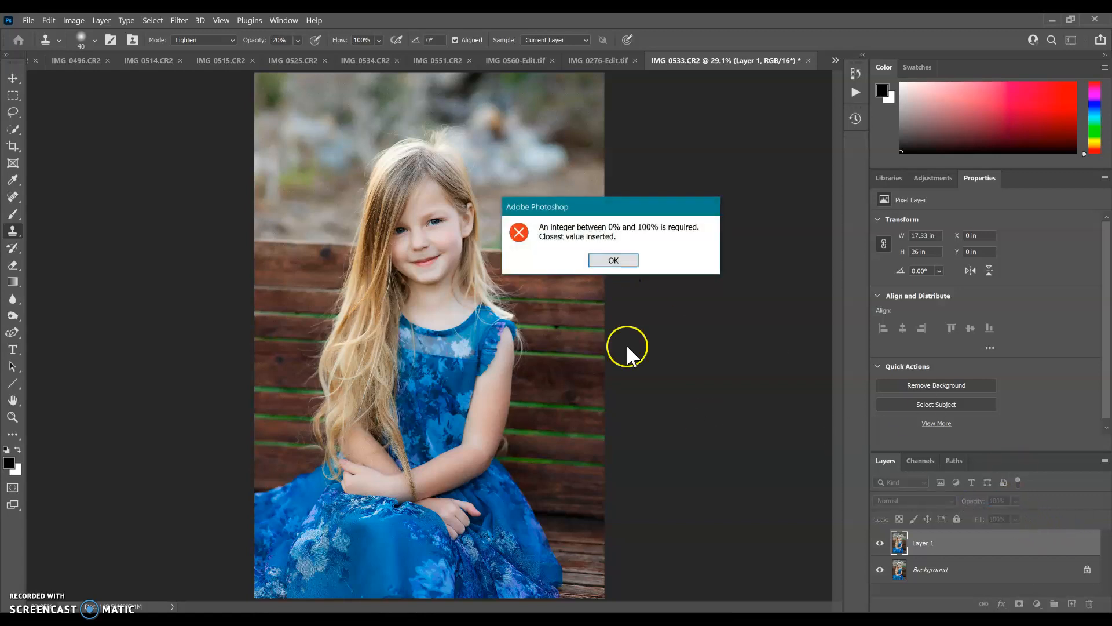
left_click(609, 262)
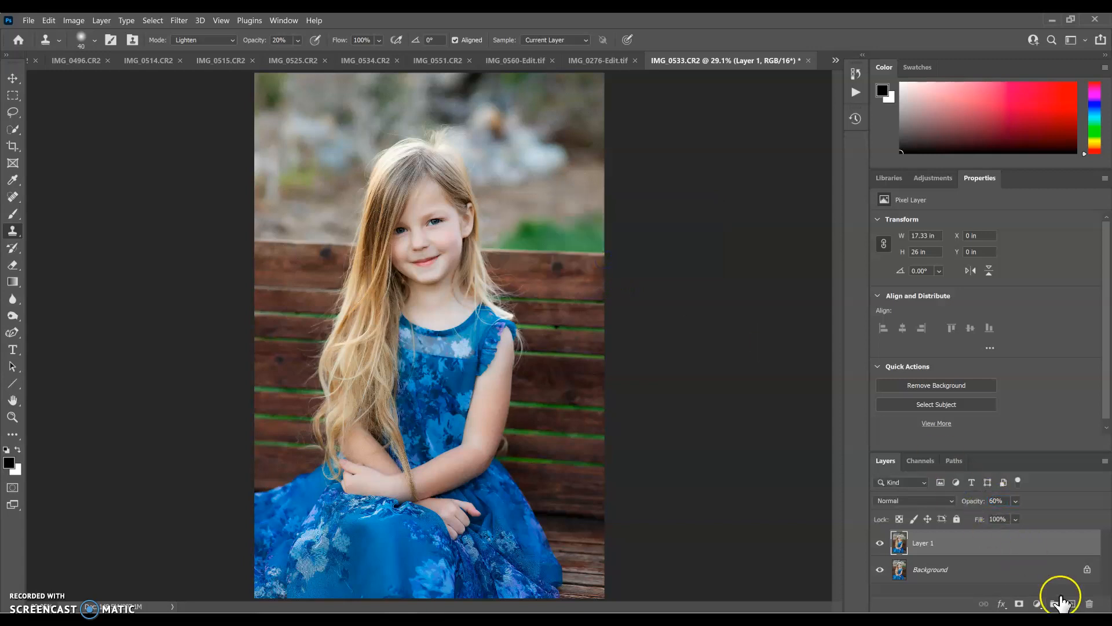
left_click(1020, 604)
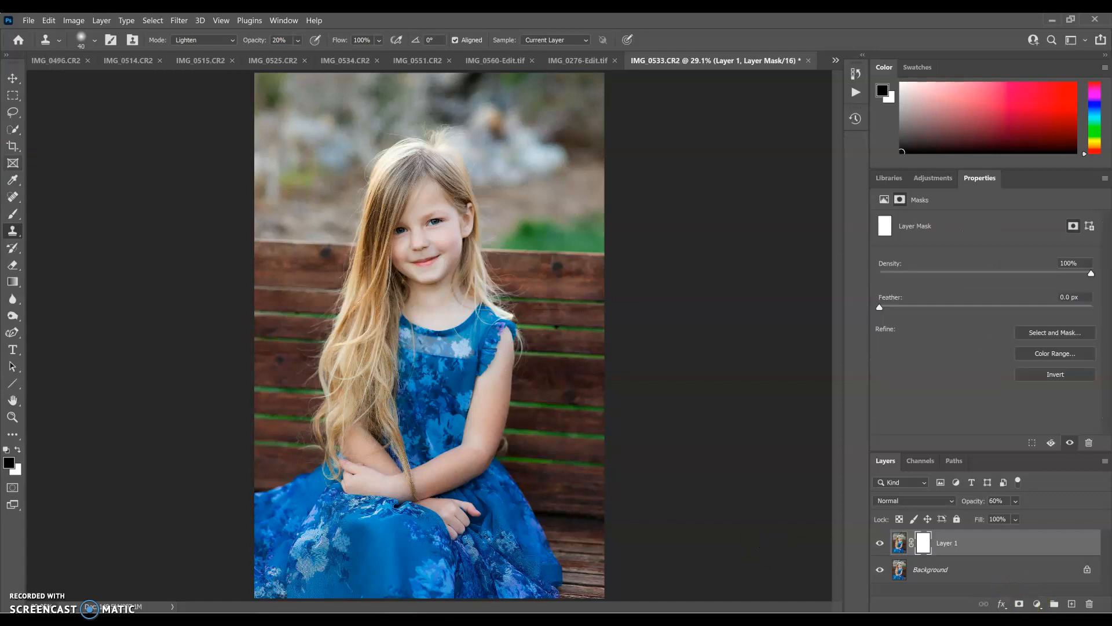
- Mask the skin smoothing off both eyes using a black 150 px brush at 100% opacity
left_click(13, 214)
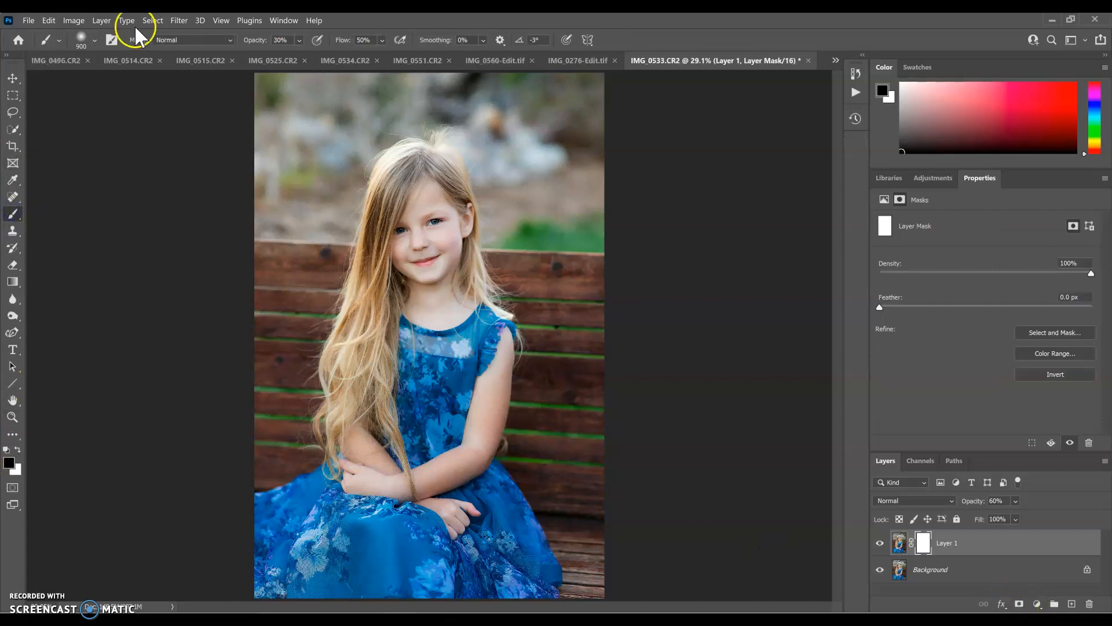
key("bracketleft")
key("bracketleft")
key("bracketleft")
key("bracketleft")
key("bracketleft")
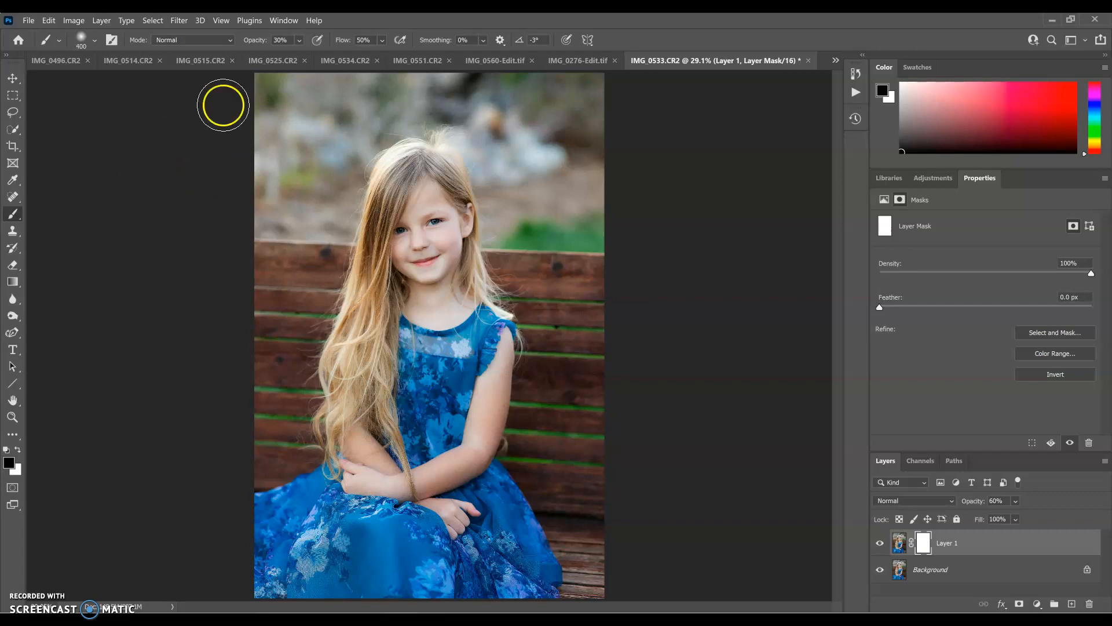
left_click(300, 40)
left_click_drag(314, 57, 399, 58)
left_click(174, 173)
key("ctrl+plus")
key("ctrl+plus")
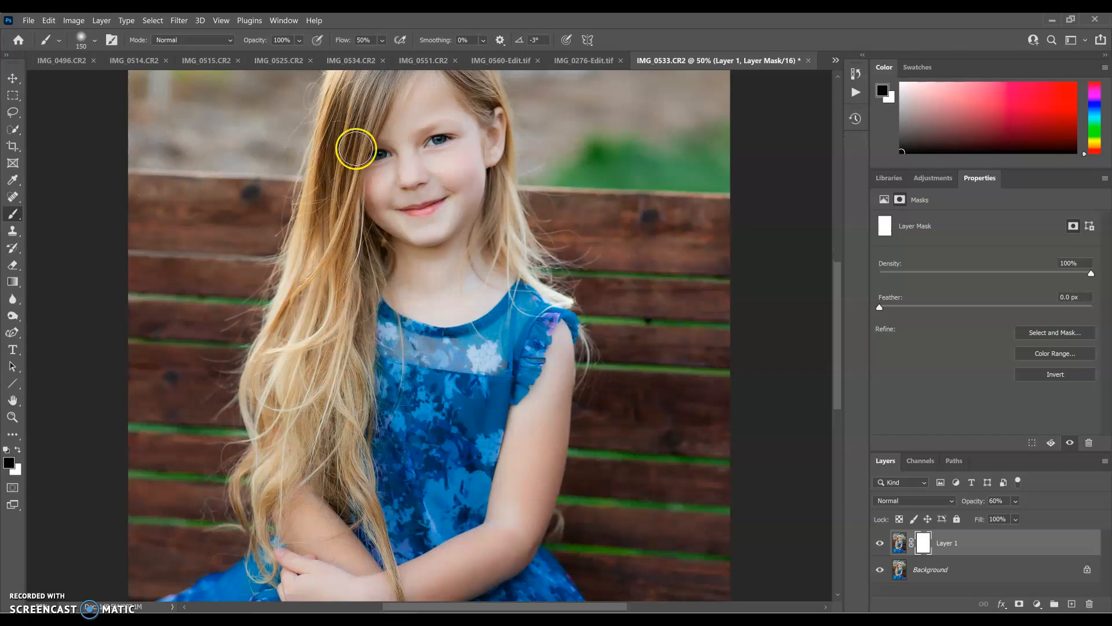
left_click(442, 139)
left_click(378, 155)
- Compare the portrait with and without the skin-smoothing layer, then flatten the image
left_click(880, 543)
left_click(880, 544)
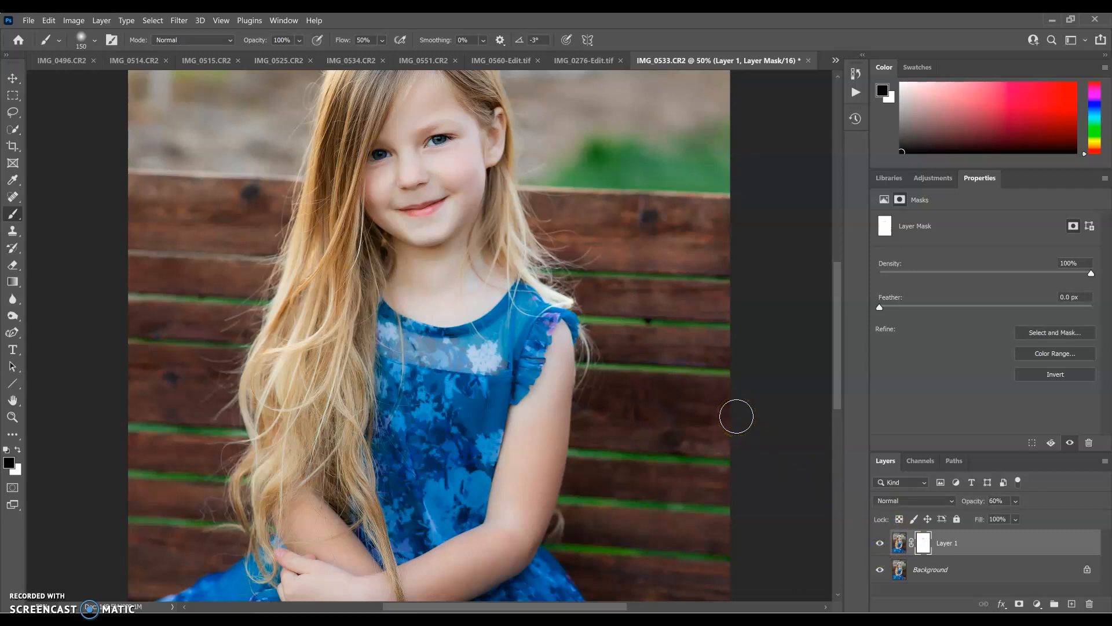
key("ctrl+plus")
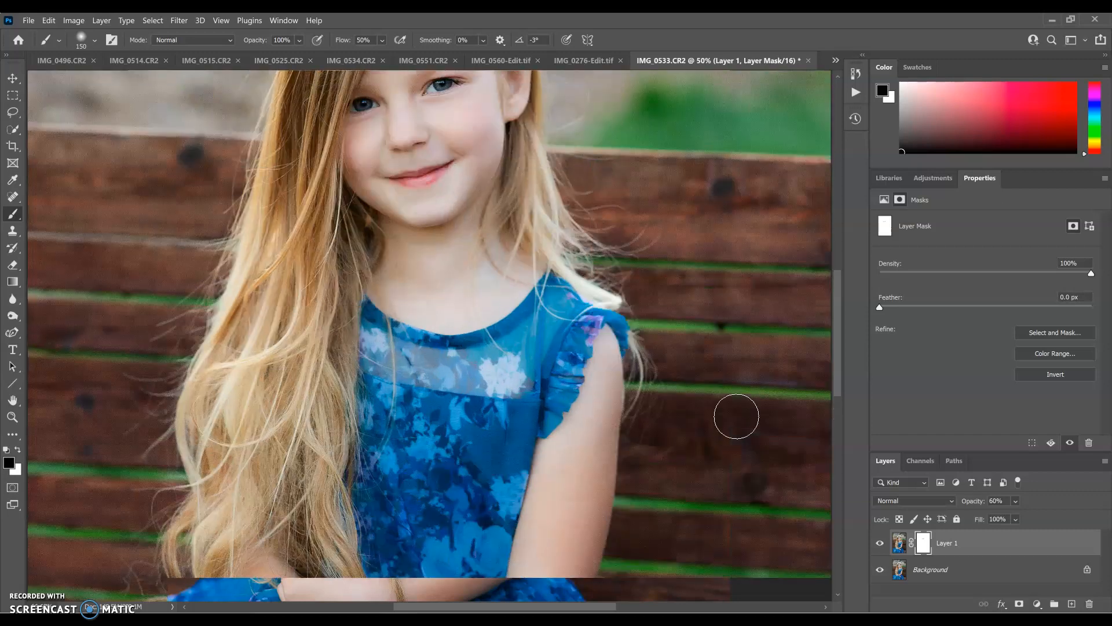
scroll(737, 417, "up", 2)
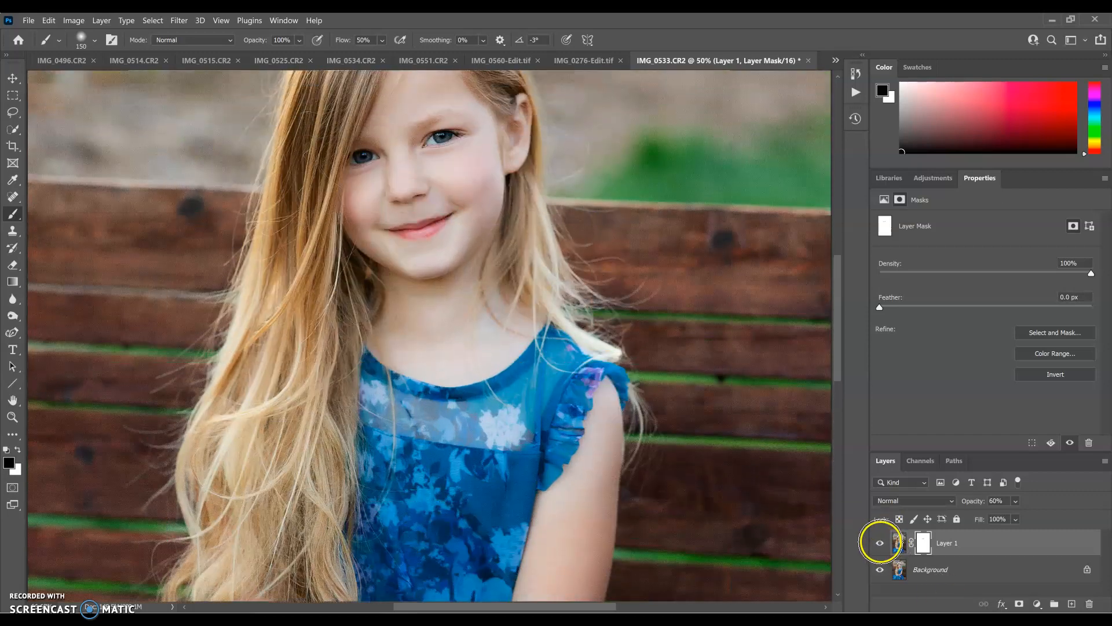
left_click(880, 544)
left_click(880, 544)
key("ctrl+0")
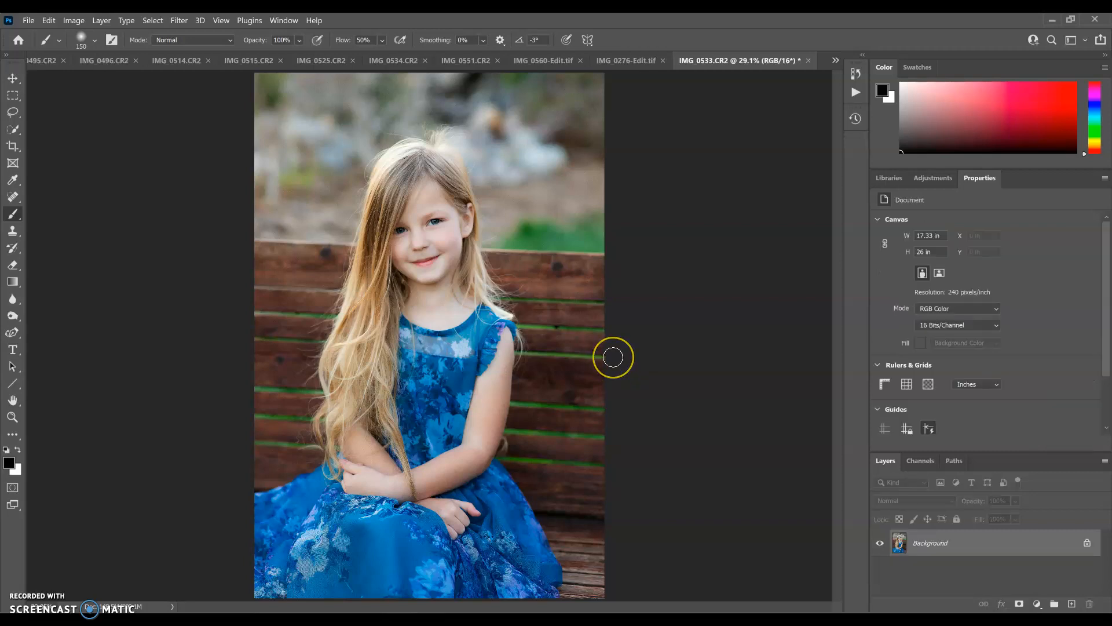
mouse_move(612, 357)
left_mouse_down()
mouse_move(601, 342)
mouse_move(617, 244)
left_mouse_up()
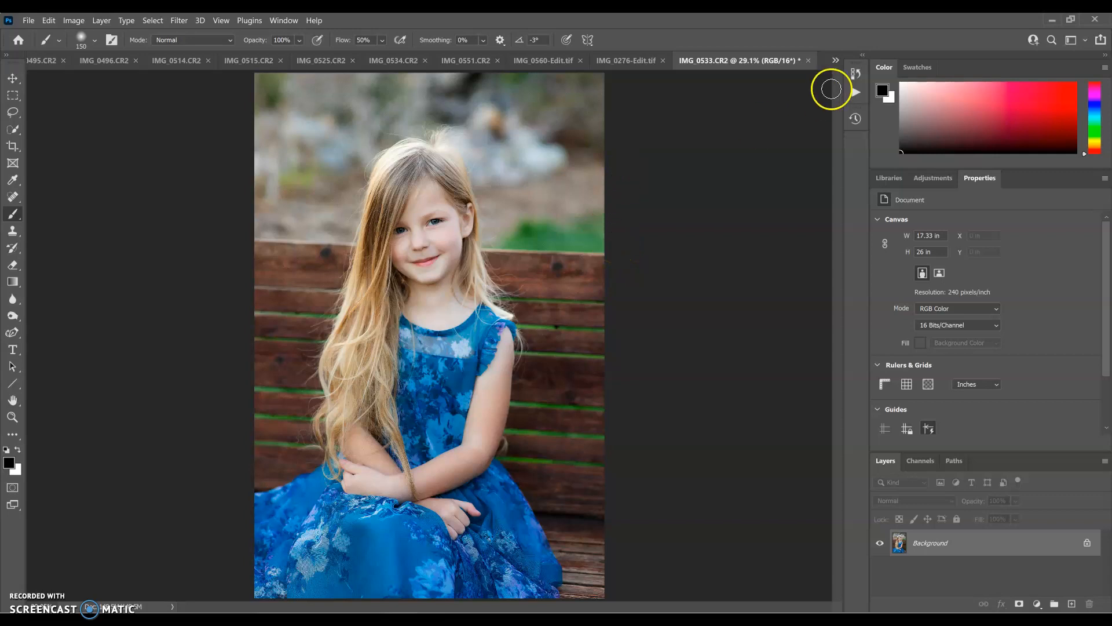
- Play the Eye sharpening action on the flattened image
left_click(855, 73)
left_click(754, 72)
scroll(788, 231, "up", 3)
scroll(788, 242, "up", 3)
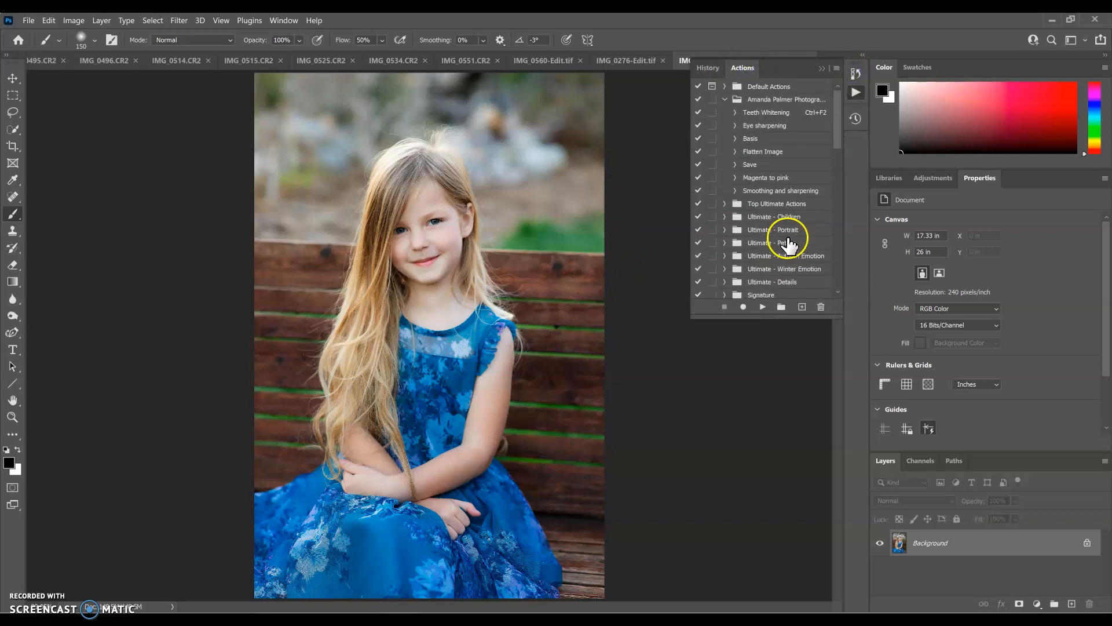
left_click(768, 125)
left_click(762, 307)
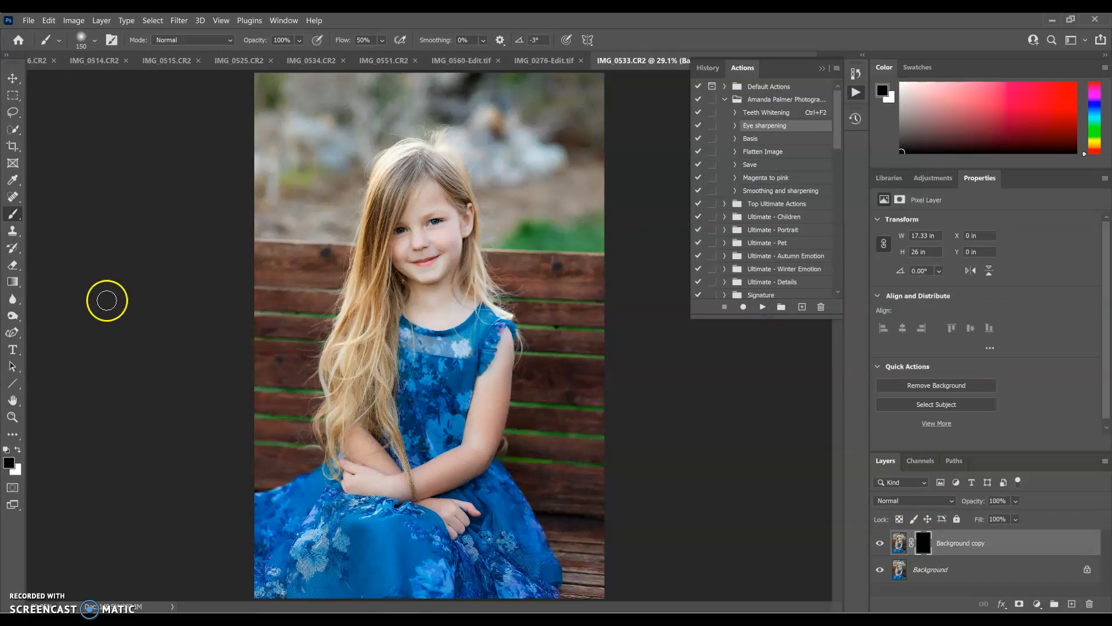
- Reveal the sharpening on both eyes by painting white on the layer mask at 30% opacity with brush sizes 70 and 60
key("x")
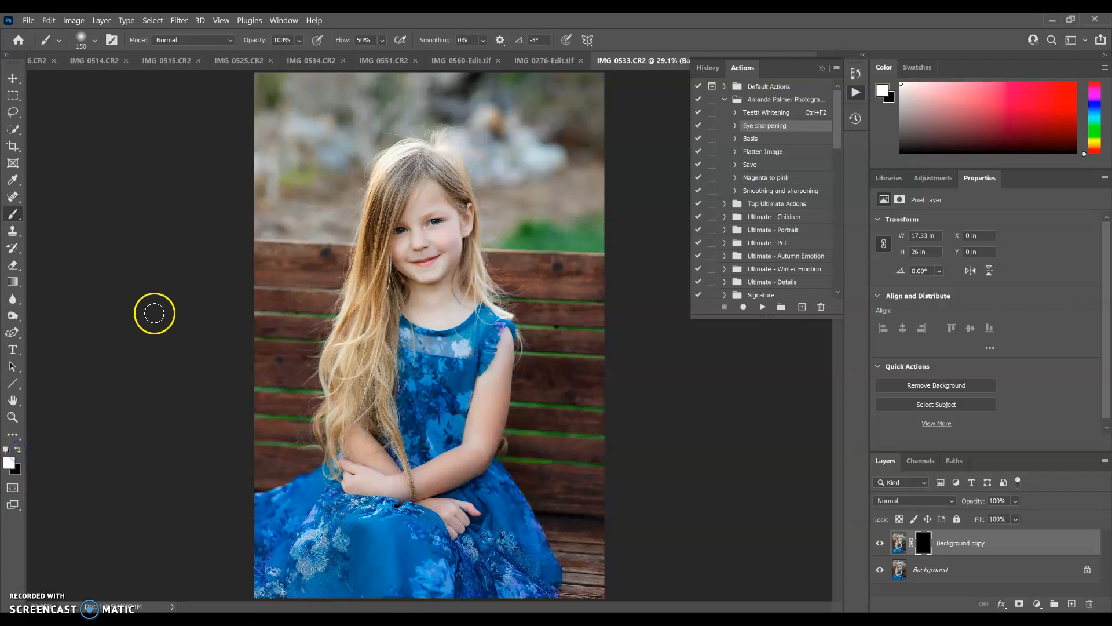
key("ctrl+plus")
key("ctrl+1")
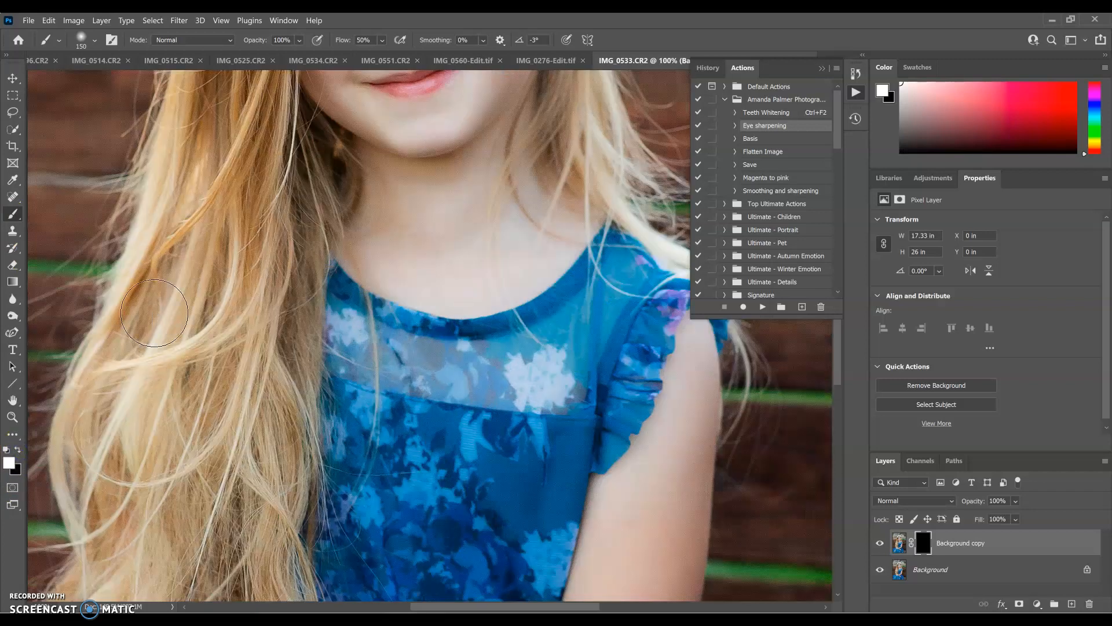
left_click_drag(838, 343, 837, 273)
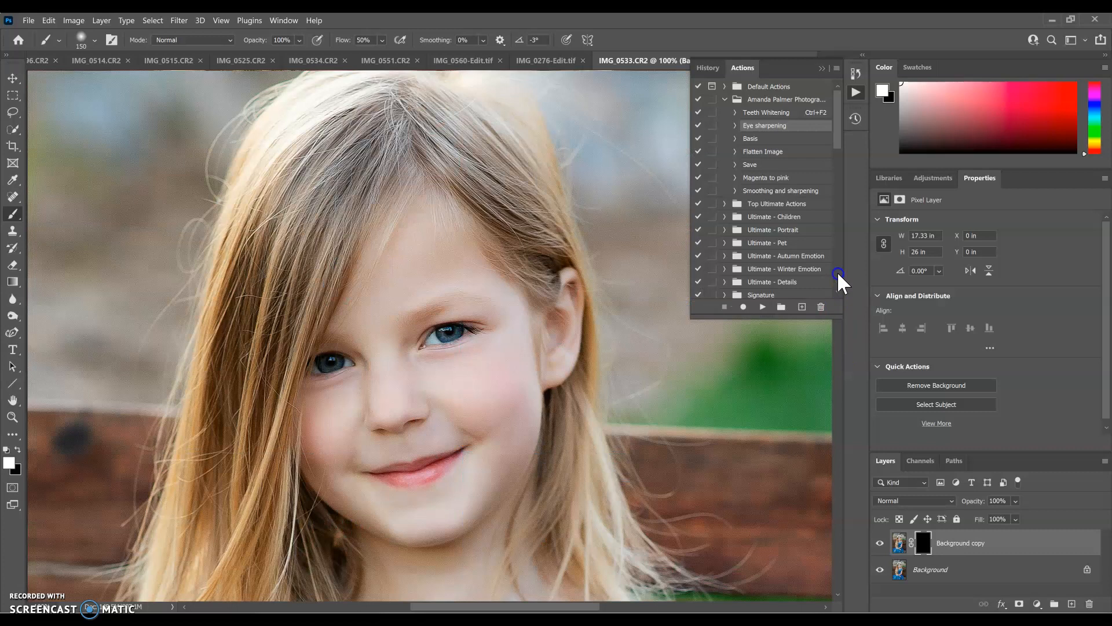
key("bracketleft")
key("bracketleft")
key("bracketleft")
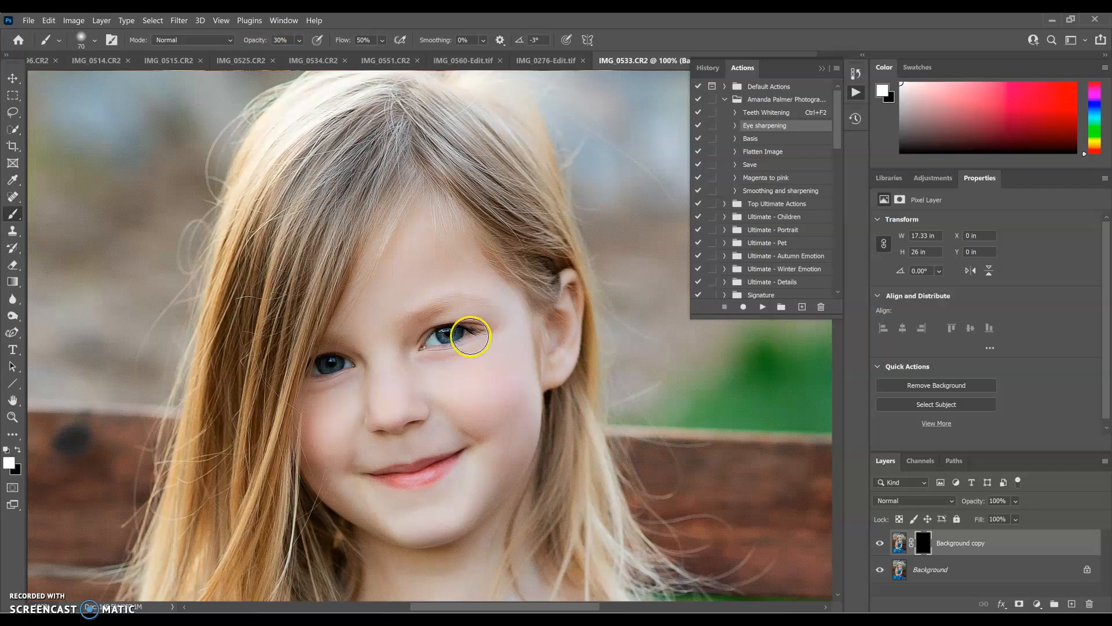
left_click_drag(470, 336, 442, 335)
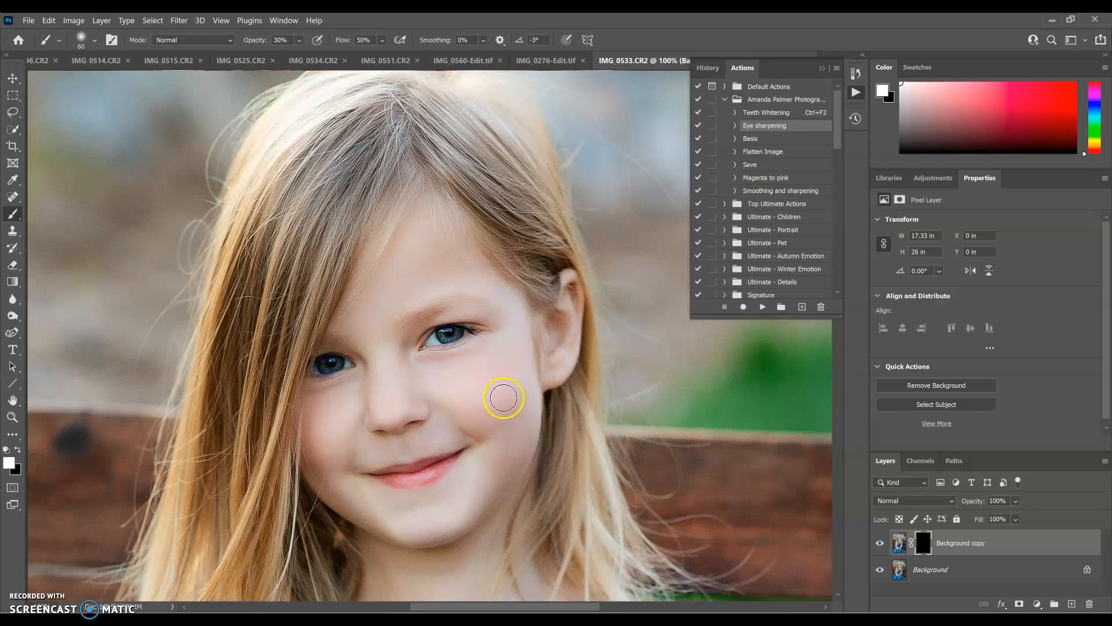
key("ctrl+0")
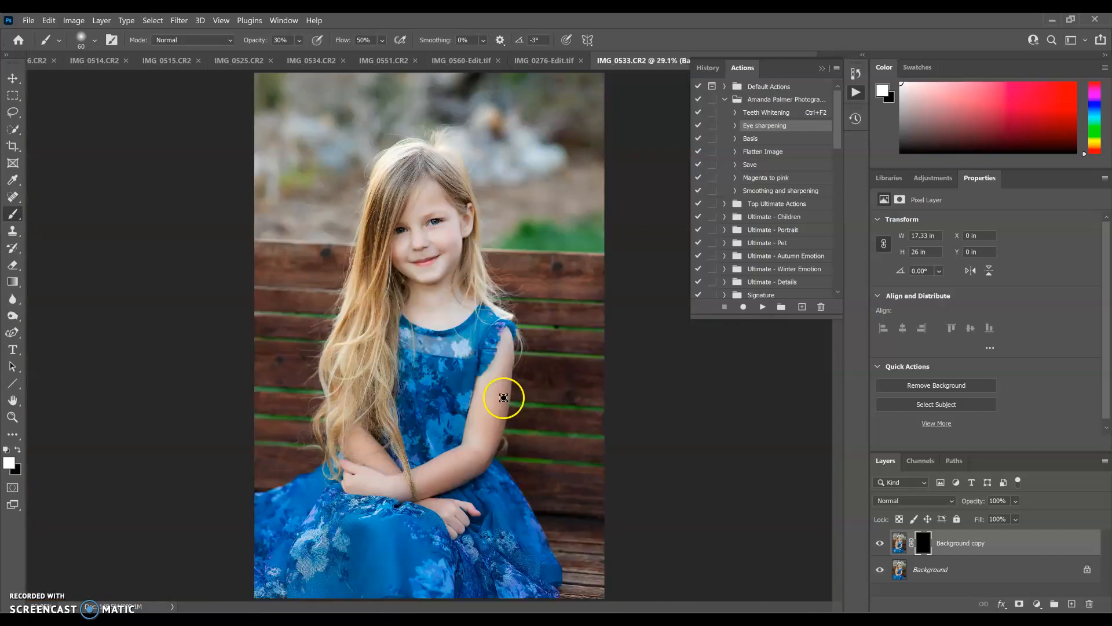
- Compare the portrait with and without the eye-sharpening layer, then merge it into the background
left_click(880, 545)
left_click(880, 544)
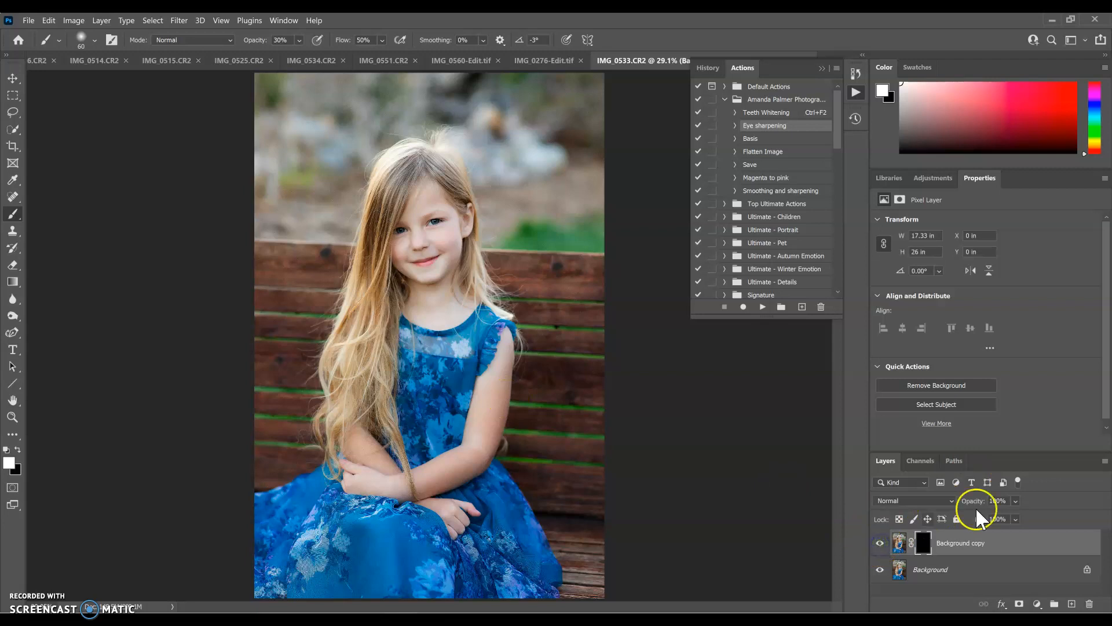
left_click(997, 502)
key("ctrl+e")
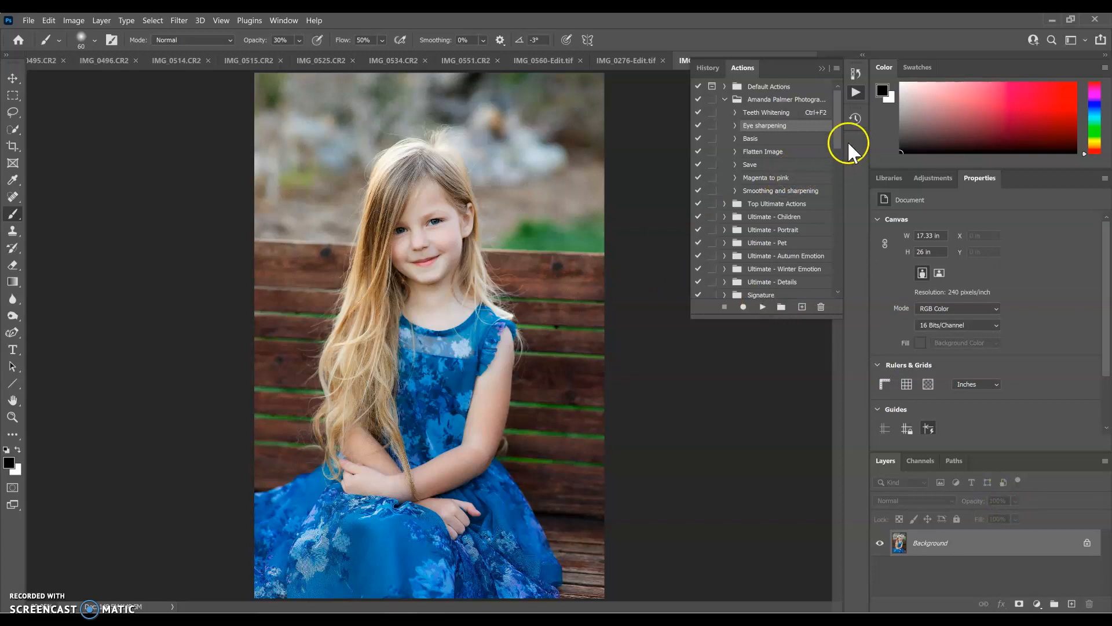
- Play the Storyville Retouch action for brightening skin and eyes on the portrait
left_click_drag(837, 136, 838, 246)
left_click(793, 192)
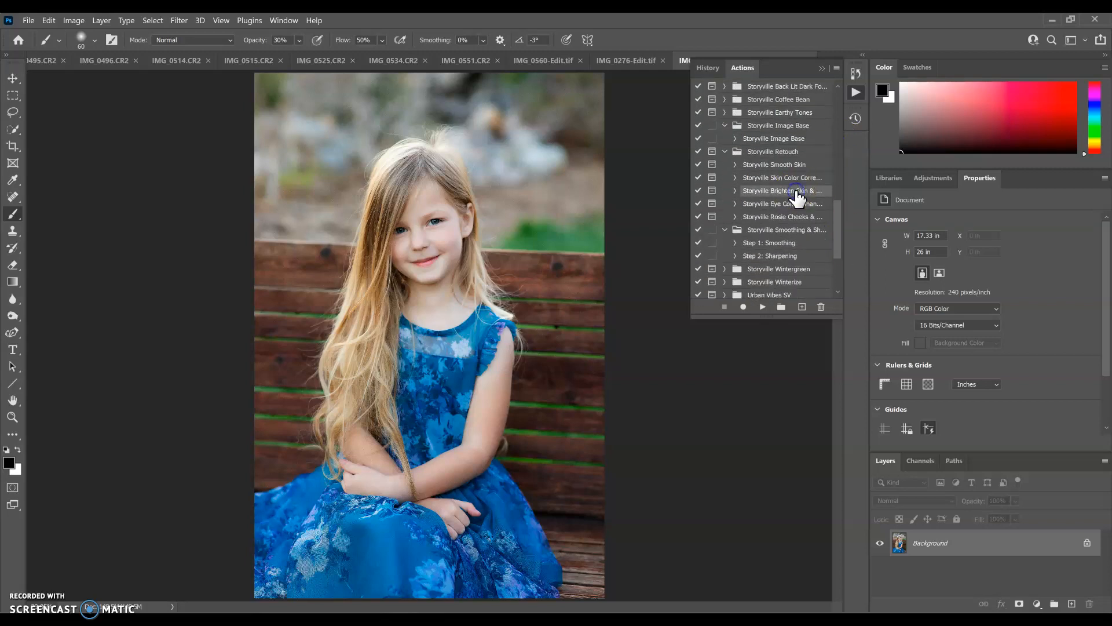
left_click(762, 307)
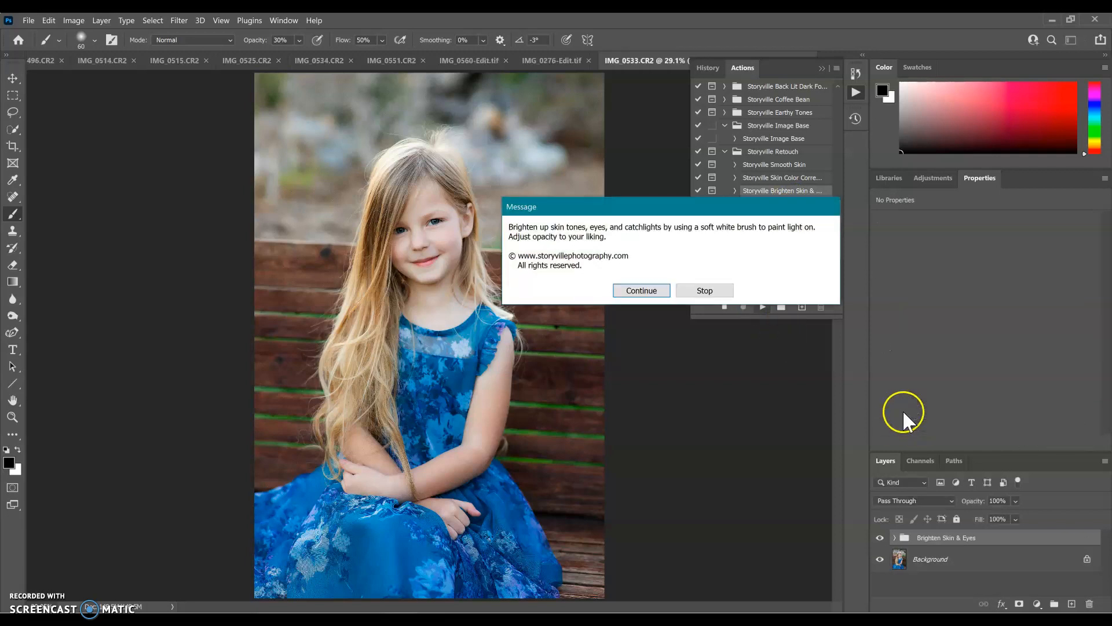
left_click(636, 291)
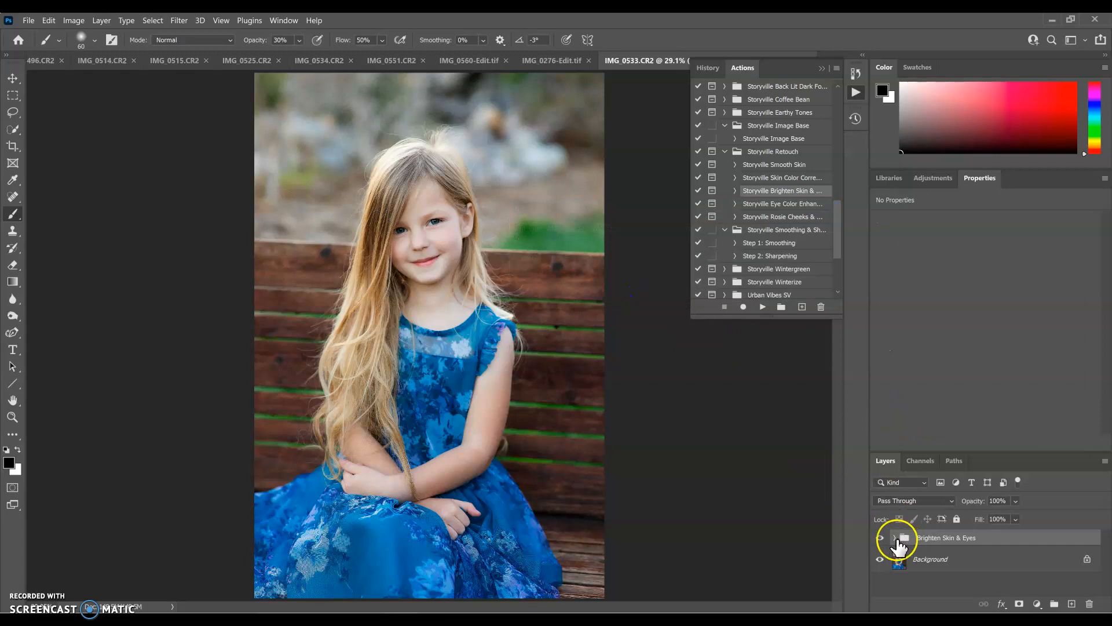
- Brighten the face, arms and hands by painting white on the Brighten Skin mask with a 600 px brush at 10% opacity
left_click(895, 538)
scroll(987, 576, "down", 2)
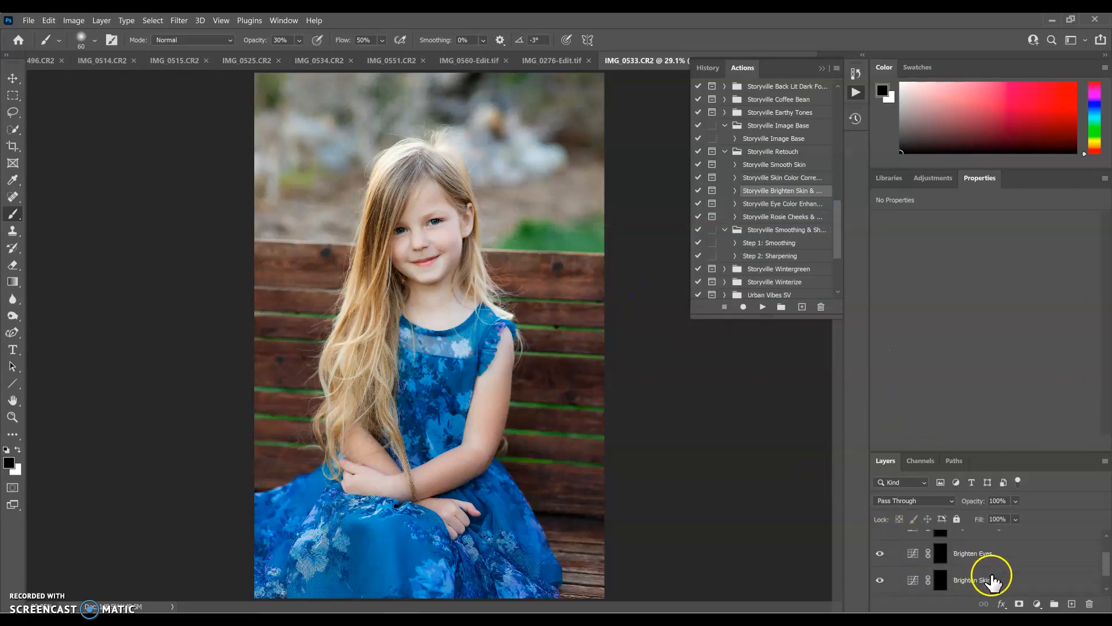
left_click(940, 563)
key("x")
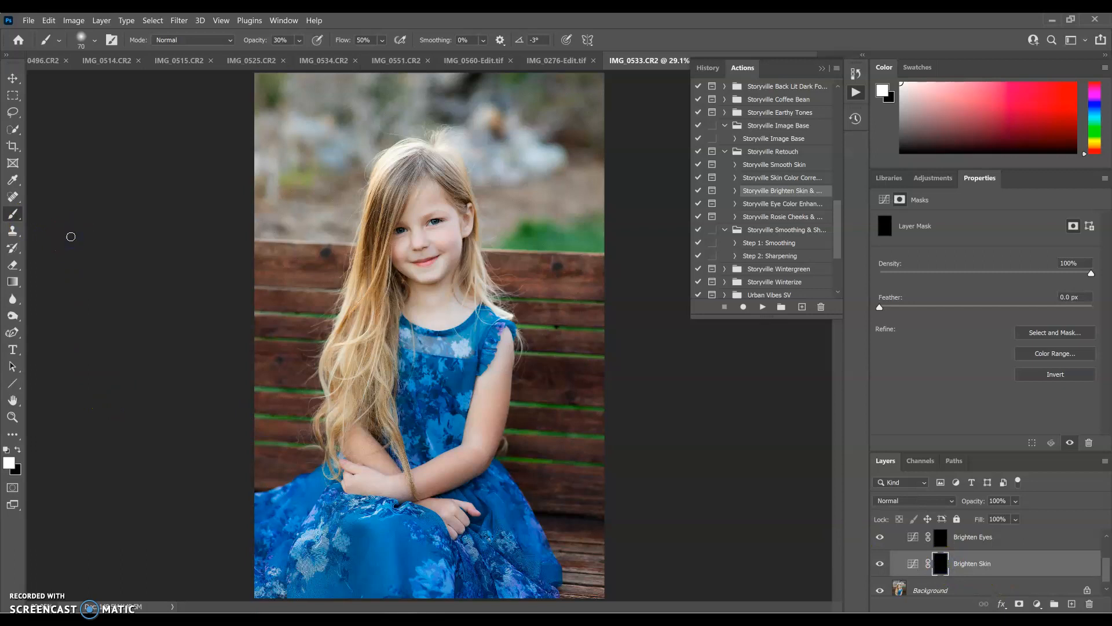
key("bracketright")
key("bracketright")
mouse_move(226, 96)
left_mouse_down()
mouse_move(269, 177)
mouse_move(336, 79)
mouse_move(365, 157)
mouse_move(275, 83)
left_mouse_up()
left_click(278, 38)
mouse_move(423, 161)
left_mouse_down()
mouse_move(422, 198)
mouse_move(450, 201)
mouse_move(447, 240)
mouse_move(414, 253)
mouse_move(423, 307)
mouse_move(427, 212)
mouse_move(429, 293)
mouse_move(462, 308)
mouse_move(494, 385)
mouse_move(427, 479)
mouse_move(346, 485)
mouse_move(382, 479)
mouse_move(459, 514)
left_mouse_up()
mouse_move(408, 185)
left_mouse_down()
mouse_move(439, 206)
mouse_move(443, 278)
mouse_move(391, 277)
mouse_move(438, 313)
mouse_move(447, 300)
mouse_move(500, 361)
mouse_move(499, 398)
mouse_move(471, 459)
mouse_move(437, 474)
mouse_move(370, 480)
mouse_move(353, 420)
mouse_move(369, 466)
mouse_move(422, 511)
mouse_move(481, 514)
left_mouse_up()
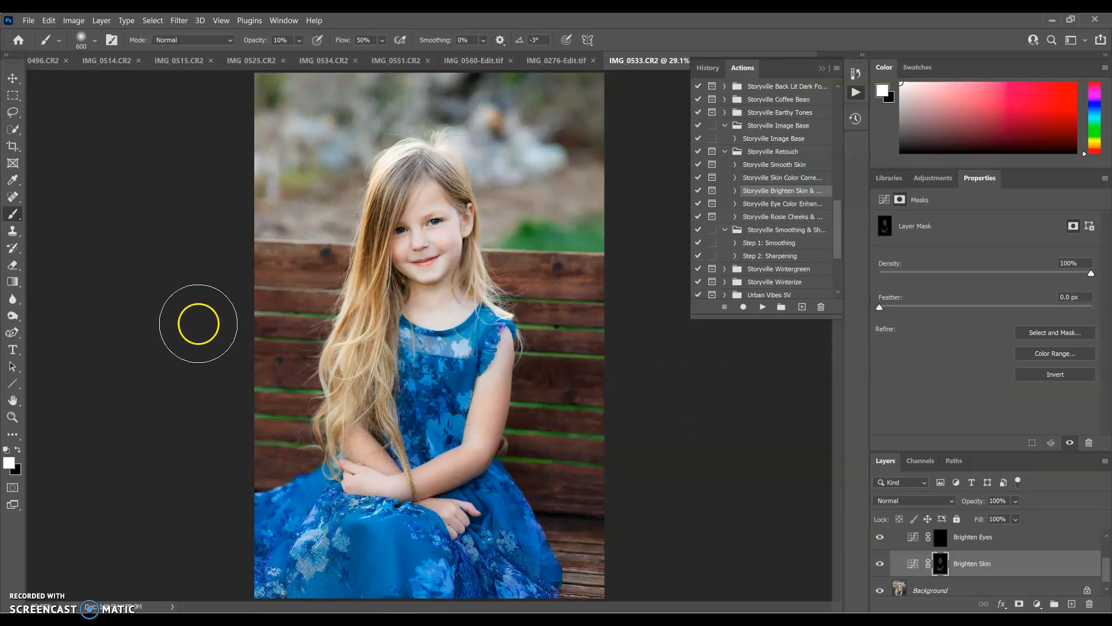
- Reduce the brightening along the side of the face with a black 250 px brush at 10% opacity, then merge all layers
left_click(17, 449)
key("bracketleft")
key("bracketleft")
key("bracketleft")
key("bracketleft")
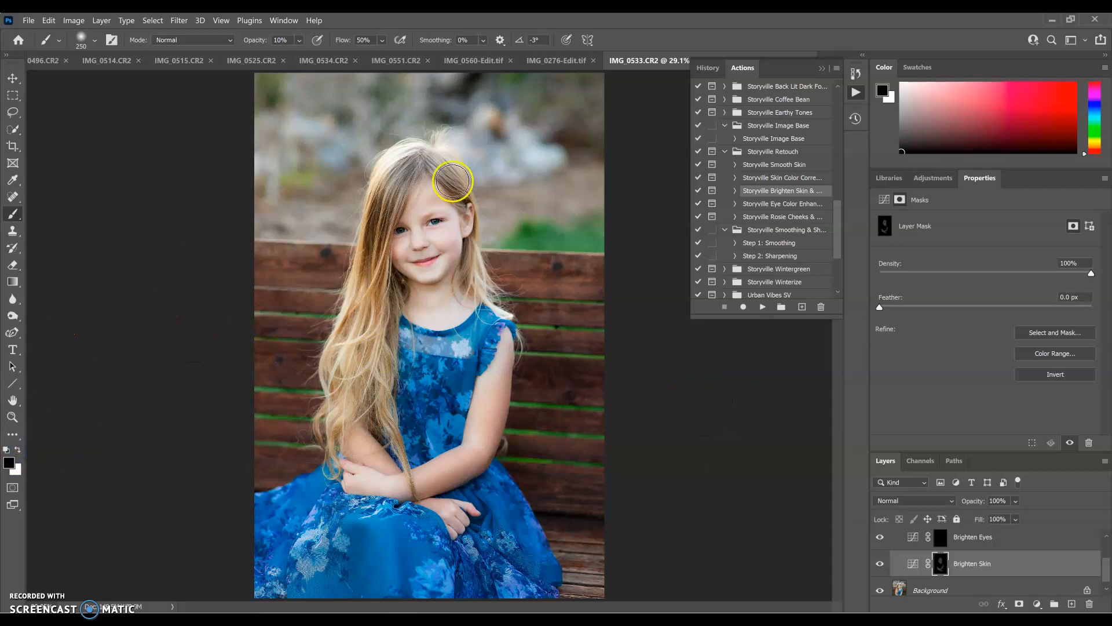
left_click_drag(445, 194, 454, 215)
left_click_drag(459, 264, 462, 265)
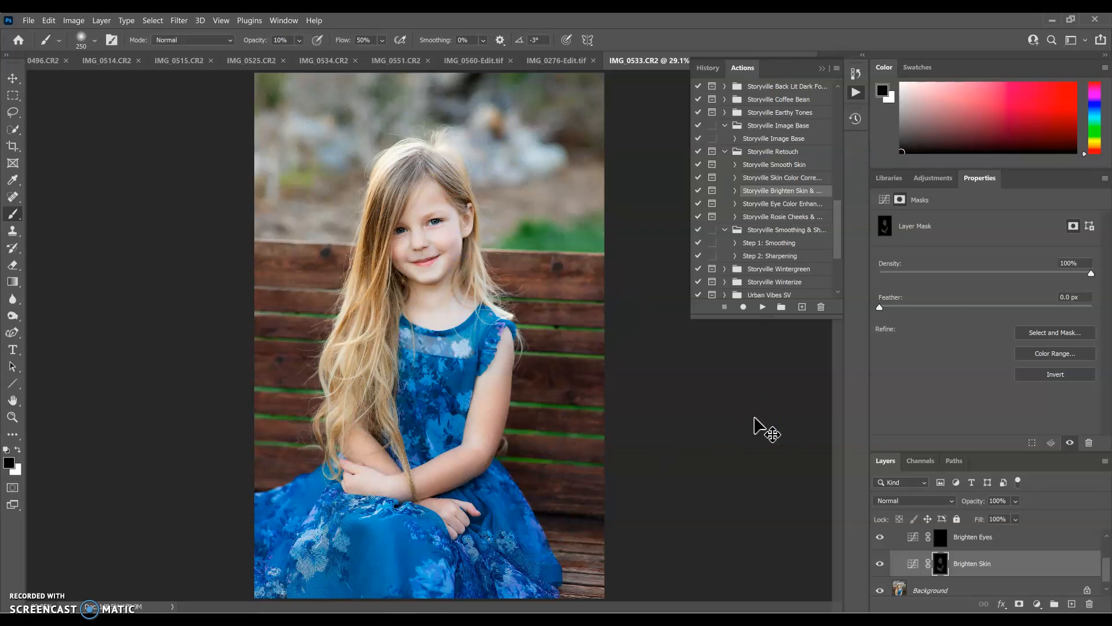
key("ctrl+shift+e")
key("ctrl+minus")
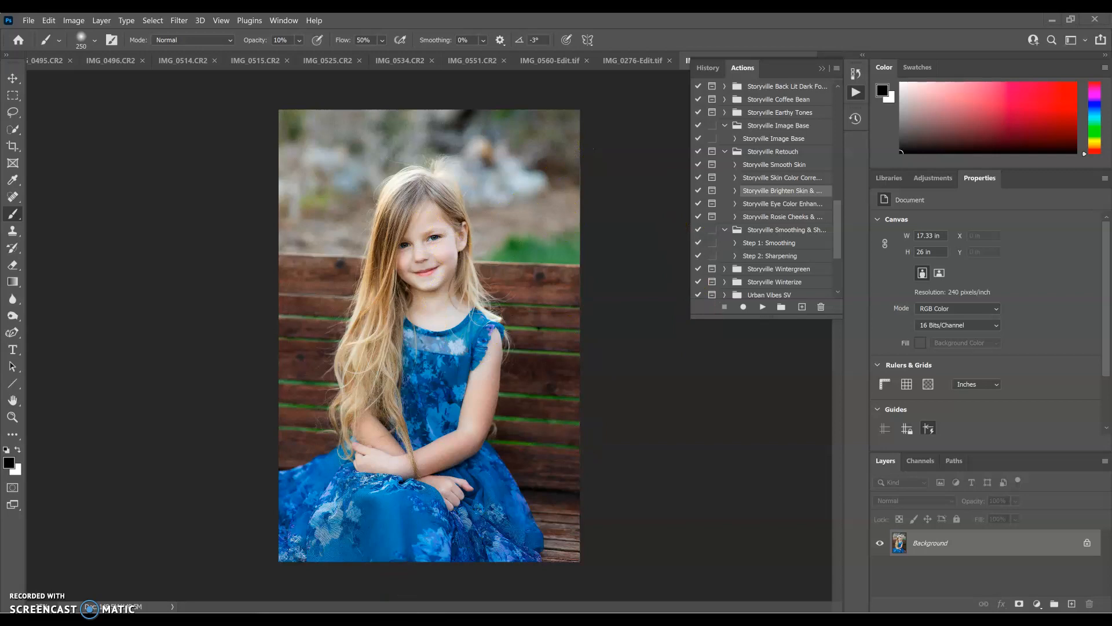
- Switch to File Explorer and examine the light rays, sun and sunburst overlays in the Storyville Ultimate Light Pack folder
mouse_move(336, 621)
left_click(301, 570)
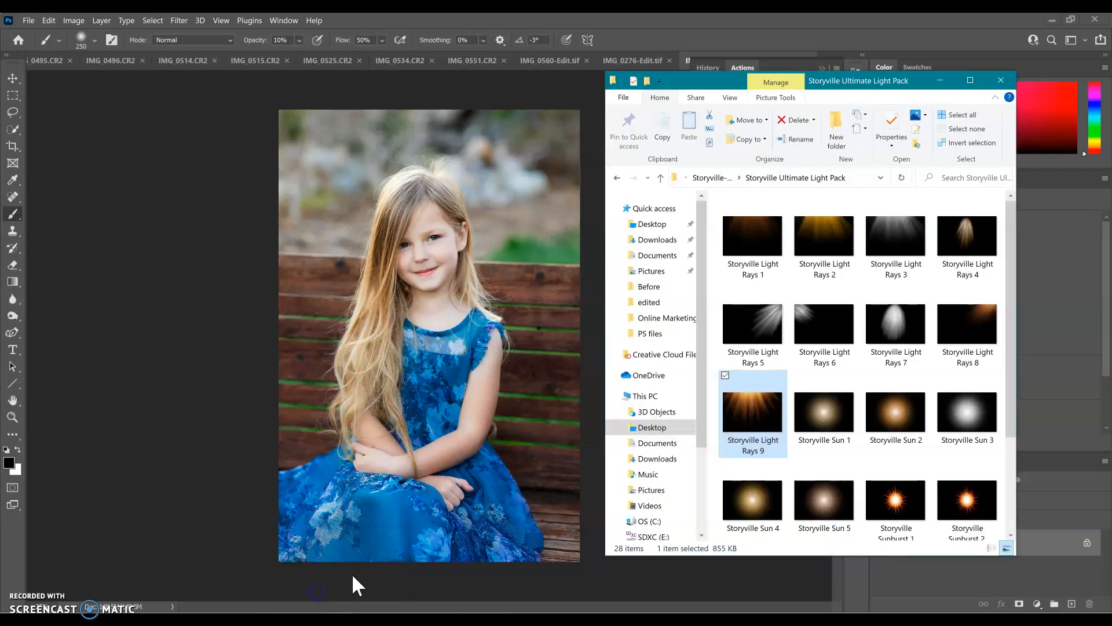
scroll(921, 393, "down", 3)
scroll(919, 393, "down", 1)
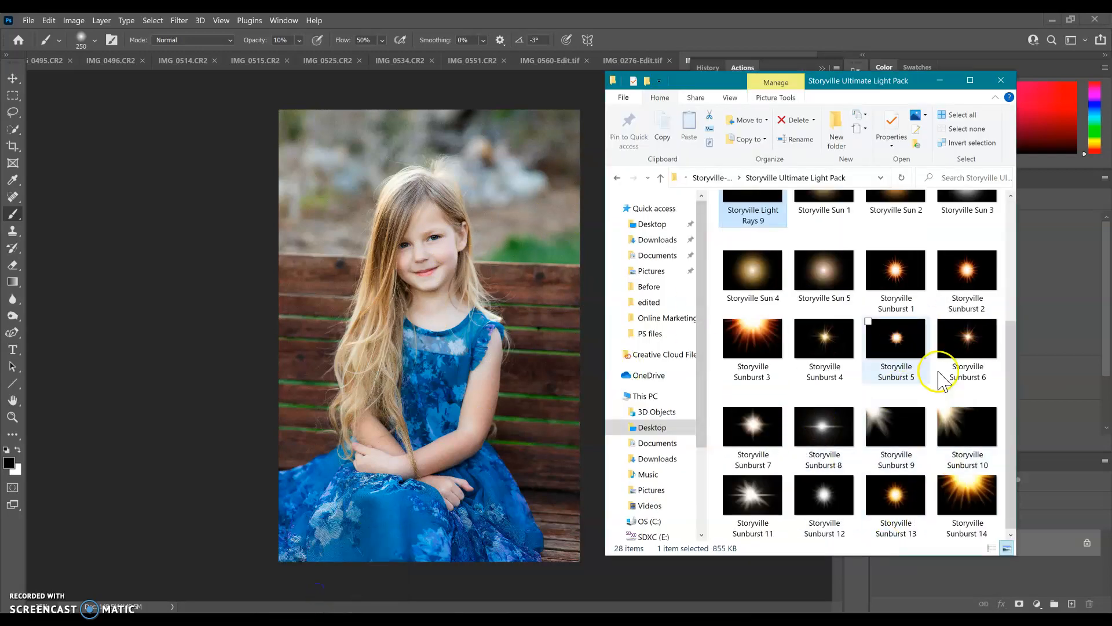
scroll(927, 370, "up", 3)
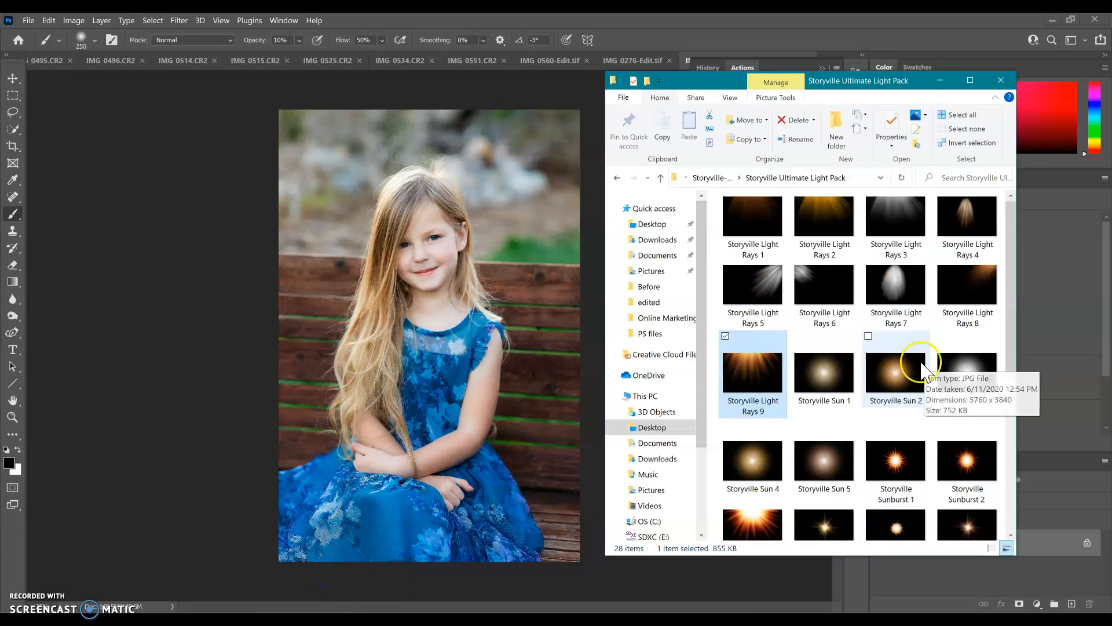
left_click(883, 369)
left_click(746, 373)
left_click(961, 299)
scroll(862, 393, "down", 3)
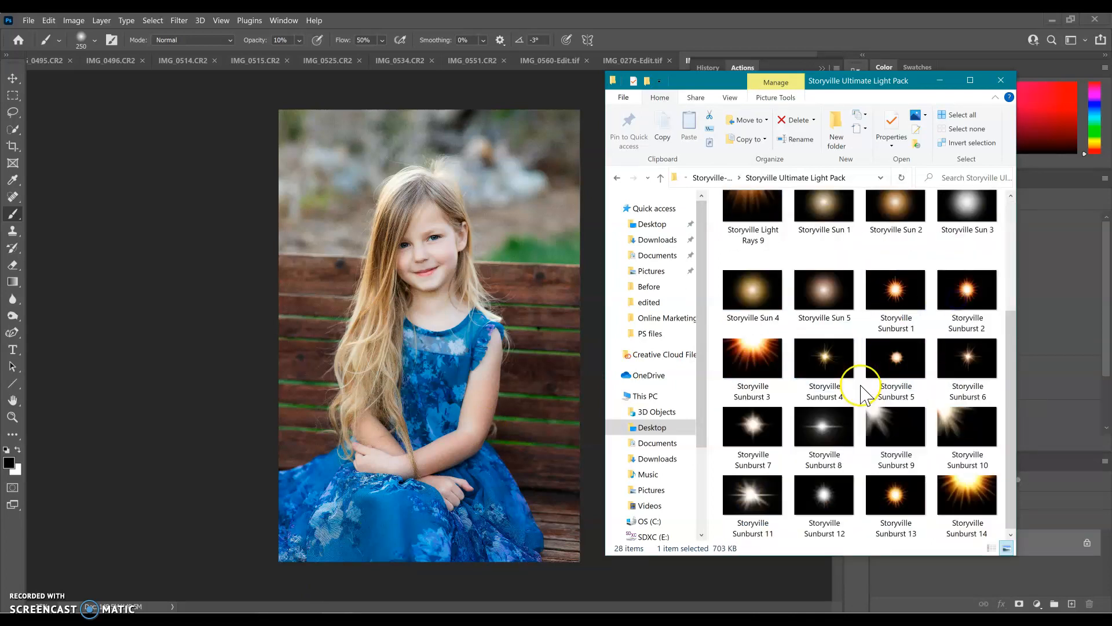
scroll(862, 393, "up", 3)
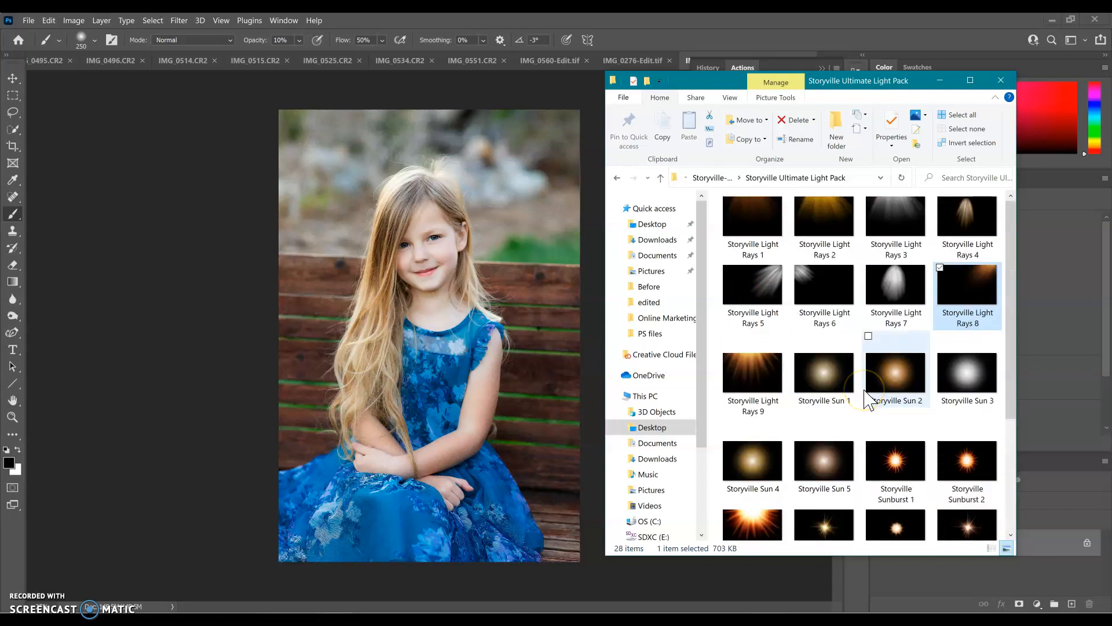
left_click(828, 457)
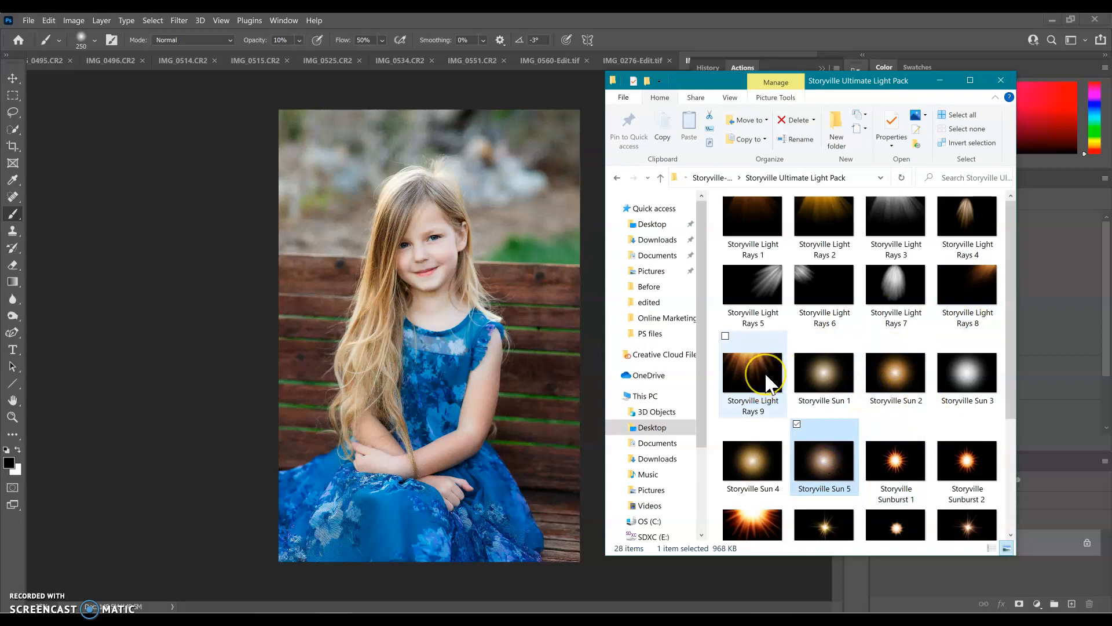
- Place the Storyville Sun 2 image on the portrait in Photoshop, scaled to about 145% over the photo's upper-right corner
left_click(902, 389)
left_click_drag(901, 390, 565, 338)
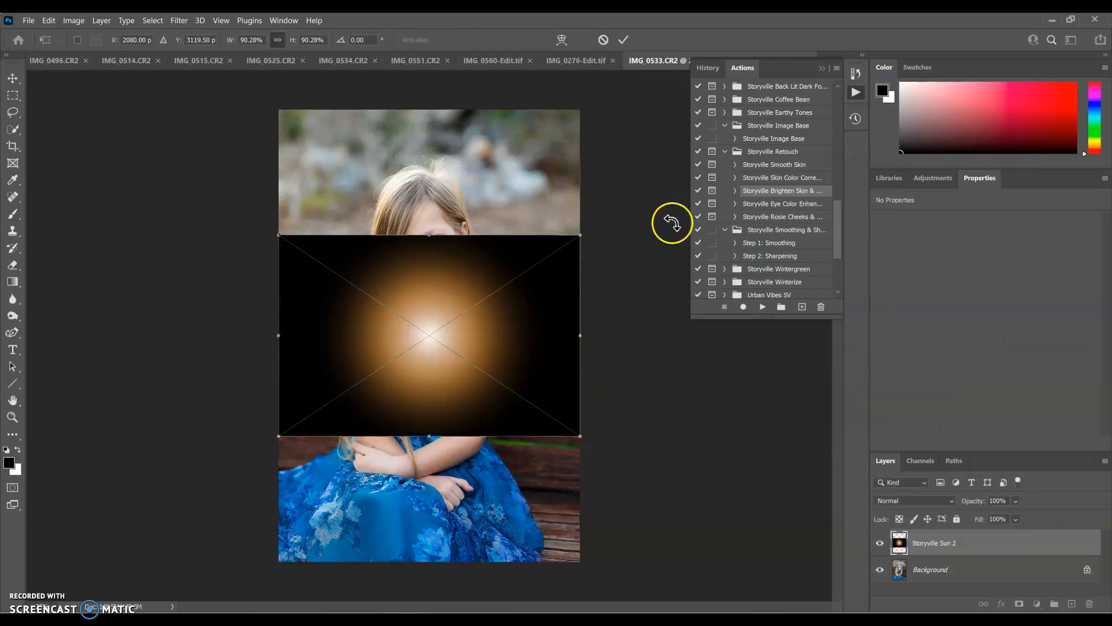
left_click_drag(613, 312, 763, 284)
left_click_drag(514, 365, 580, 86)
- Blend the sun overlay with Screen mode at 83% opacity, shift it slightly left and commit the placement
left_click(908, 496)
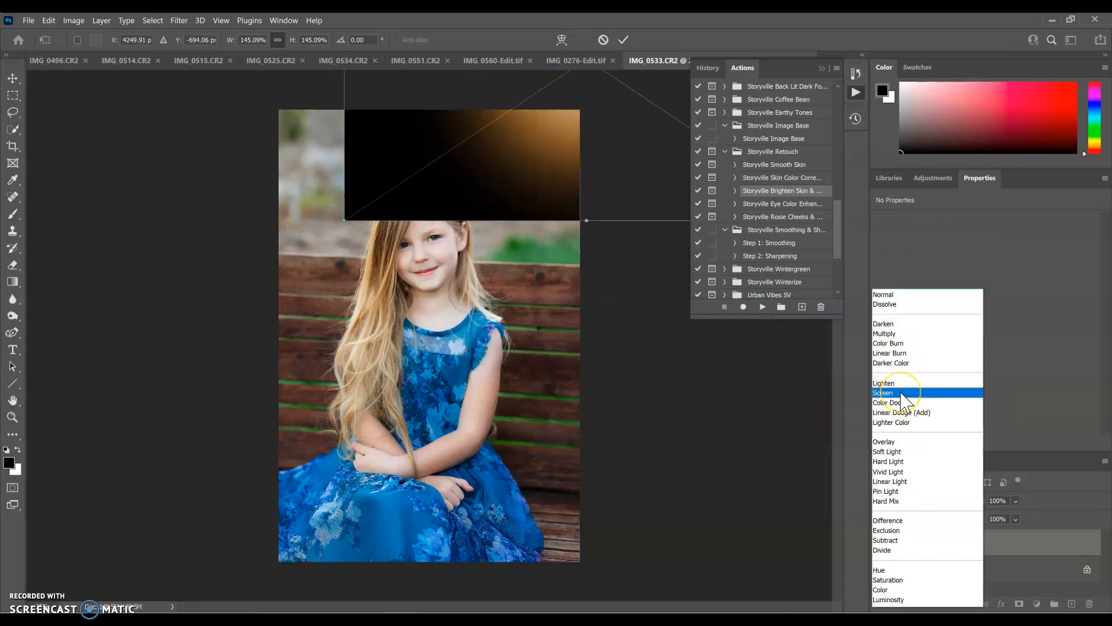
left_click(900, 393)
left_click_drag(550, 120, 527, 122)
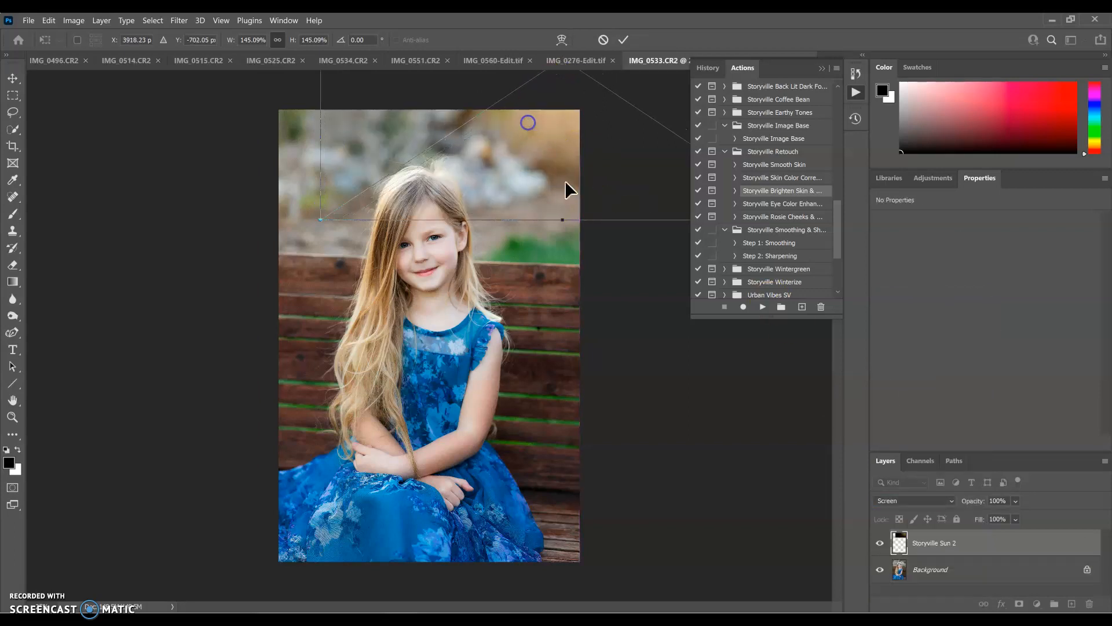
left_click(1016, 501)
left_click_drag(1061, 517, 1051, 513)
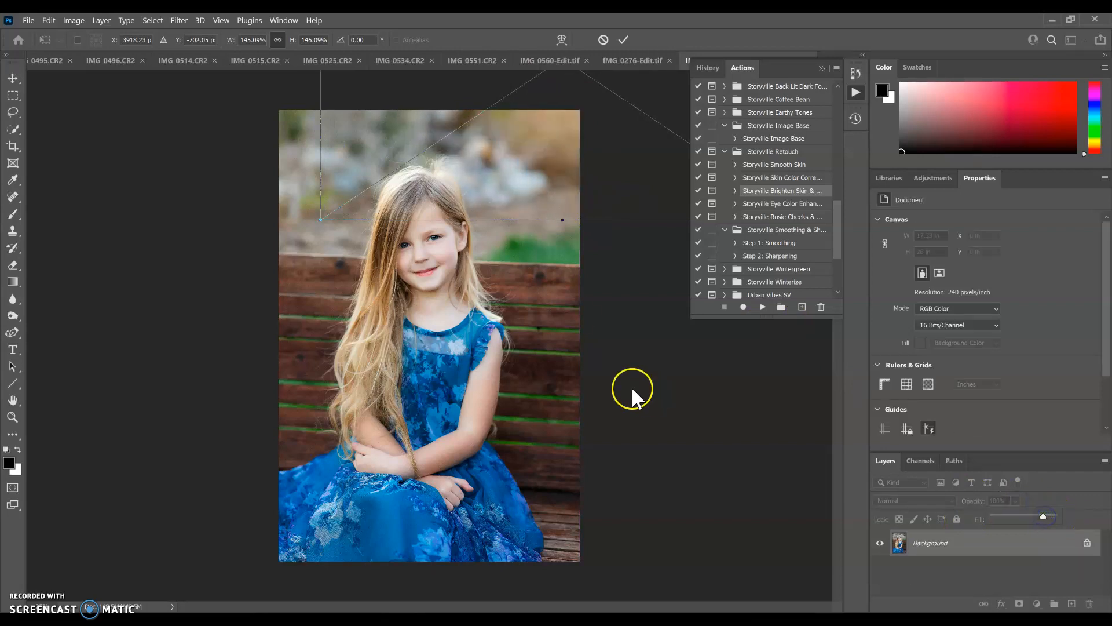
left_click(623, 40)
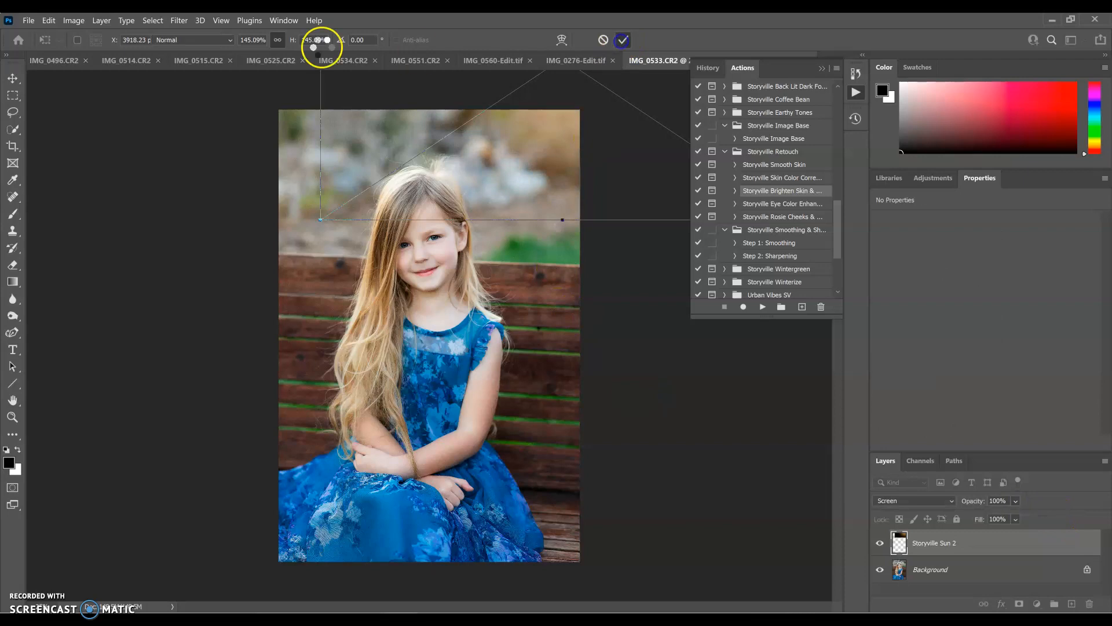
- Apply a Gaussian Blur with a 47.0 px radius to the sun overlay and compare the portrait with and without it
left_click(180, 21)
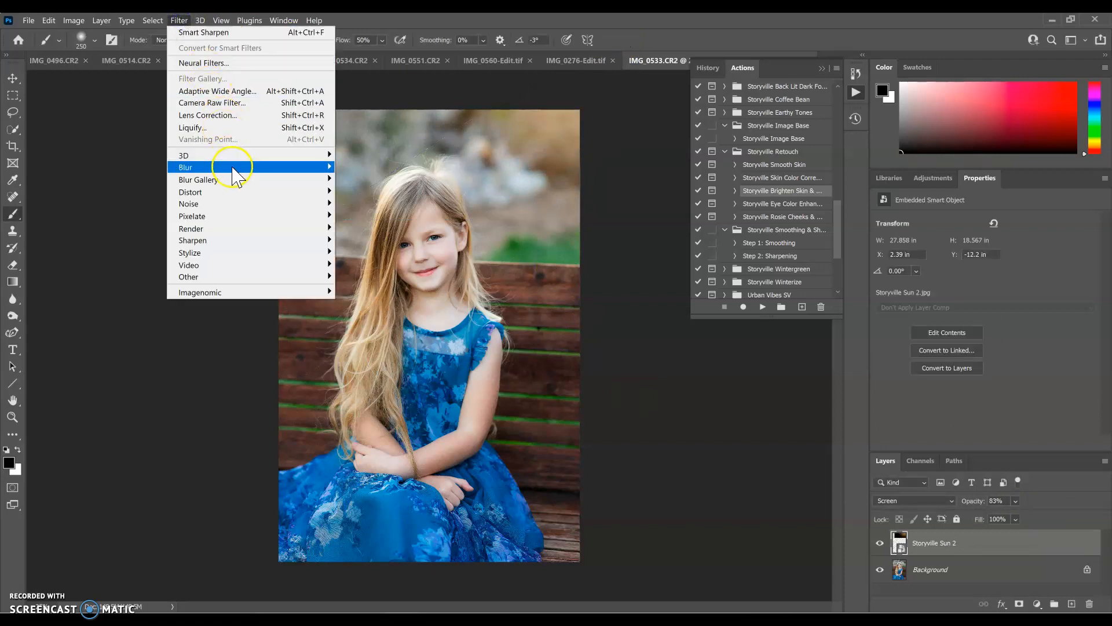
mouse_move(322, 167)
left_click(368, 215)
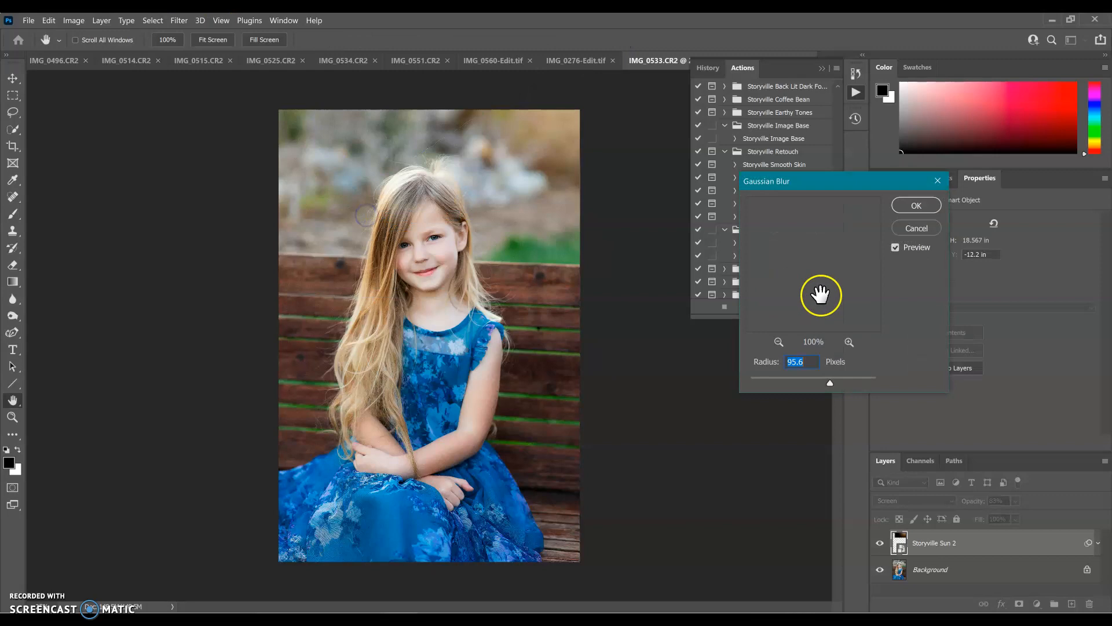
left_click_drag(828, 380, 818, 380)
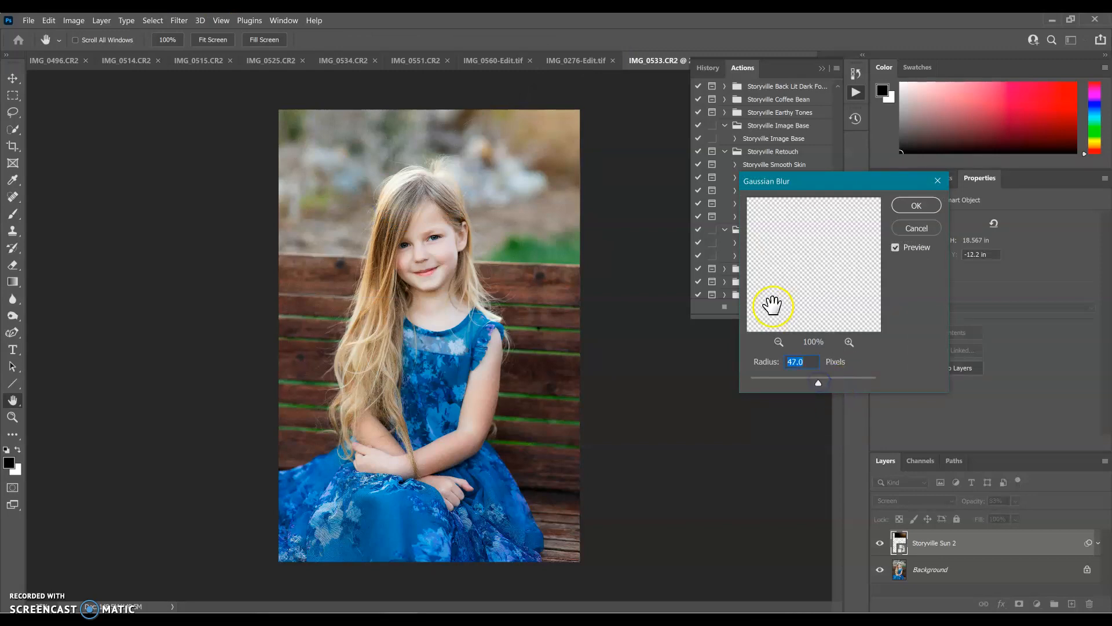
left_click(925, 205)
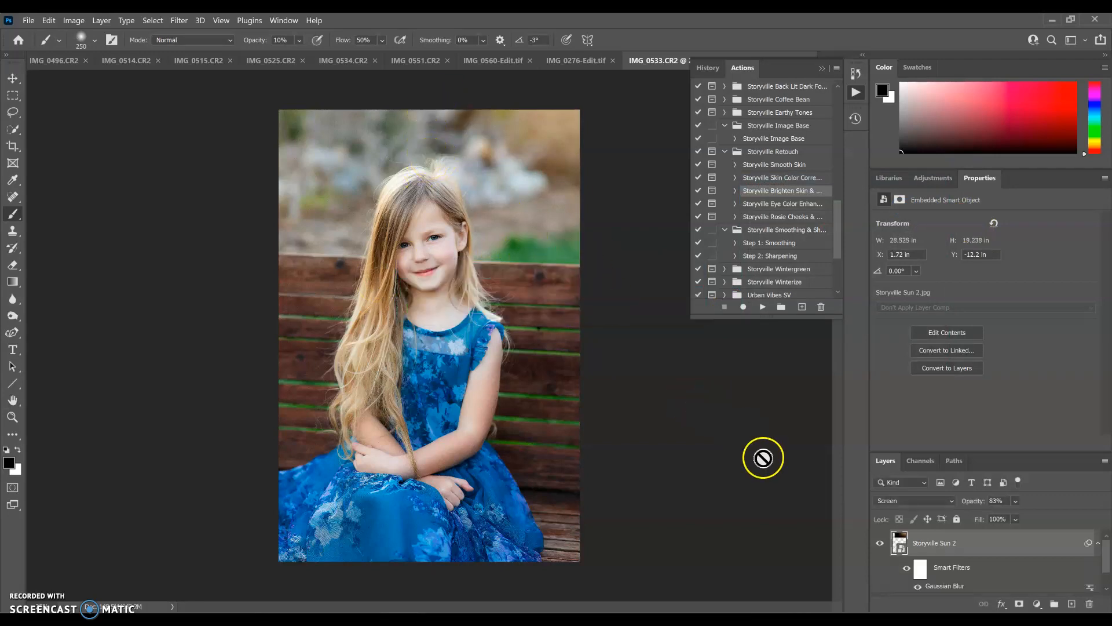
left_click(880, 543)
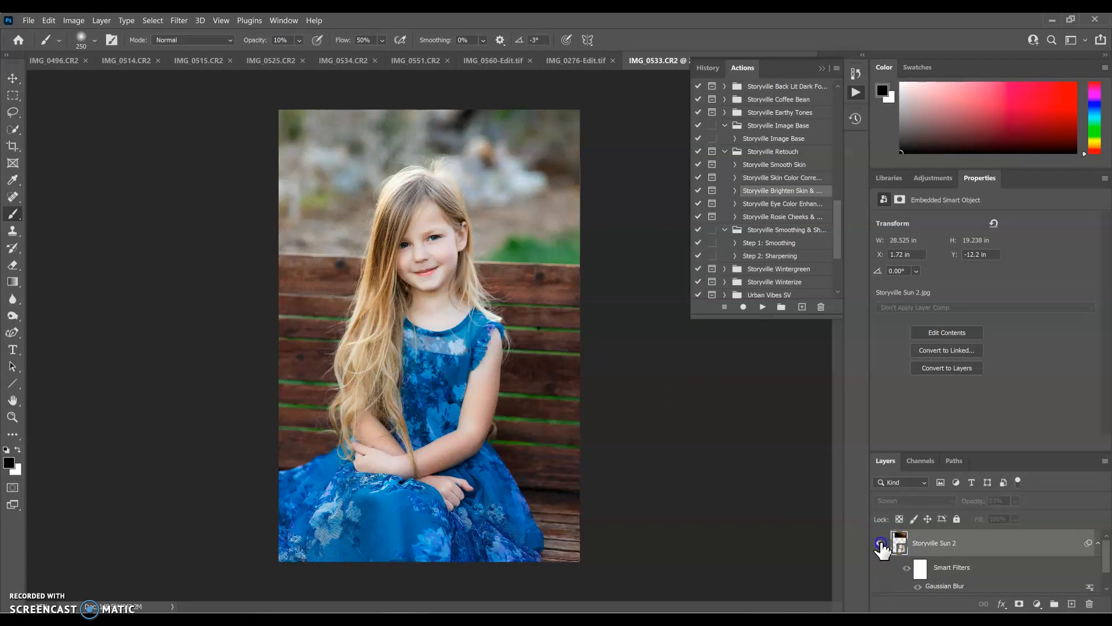
left_click(880, 543)
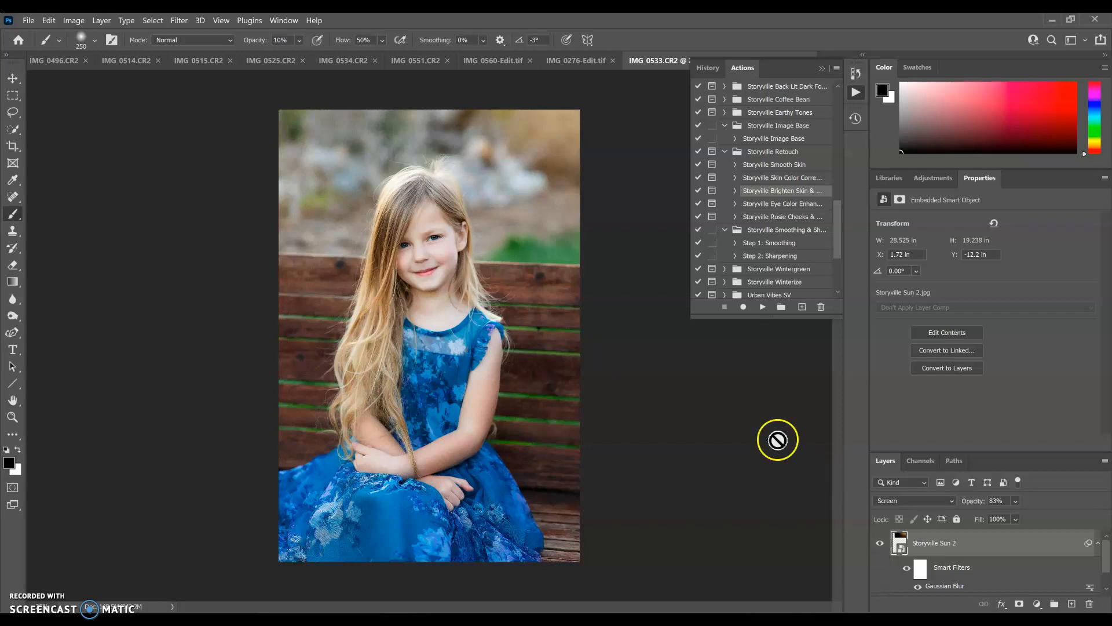
- Enlarge the sun overlay to about 154% and move it further left across the top of the photo
key("ctrl+t")
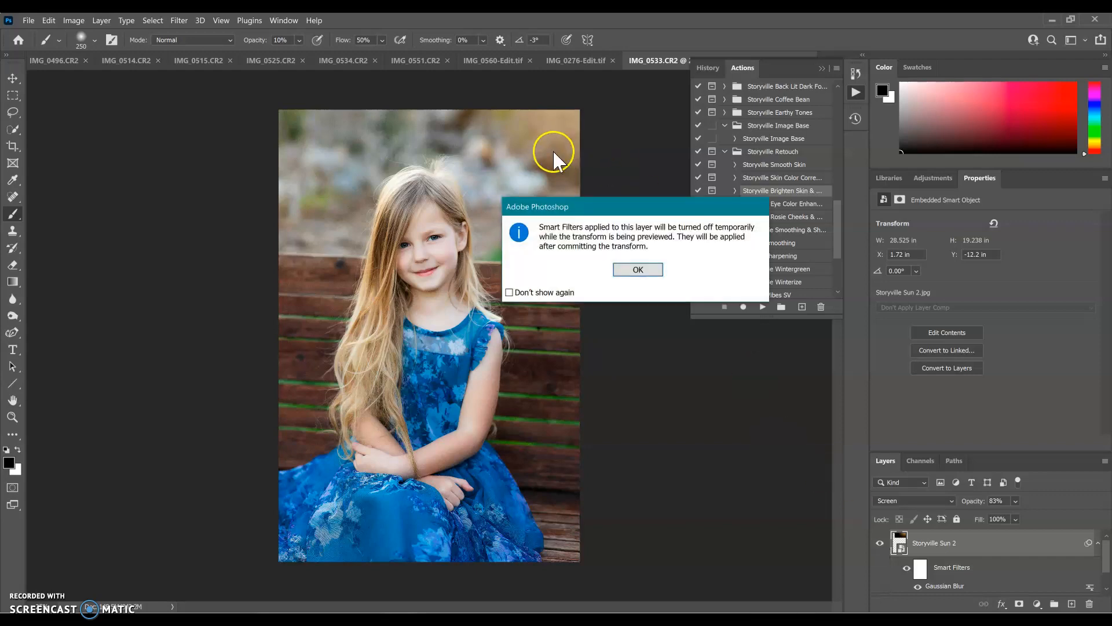
left_click(635, 268)
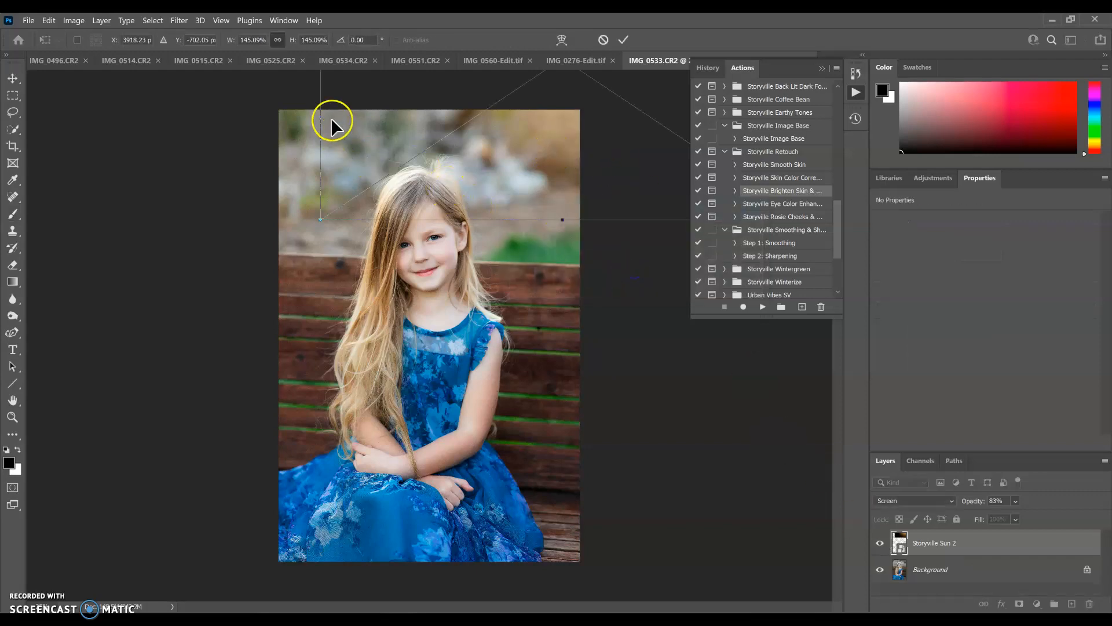
left_click_drag(319, 112, 291, 110)
left_click_drag(581, 104, 568, 99)
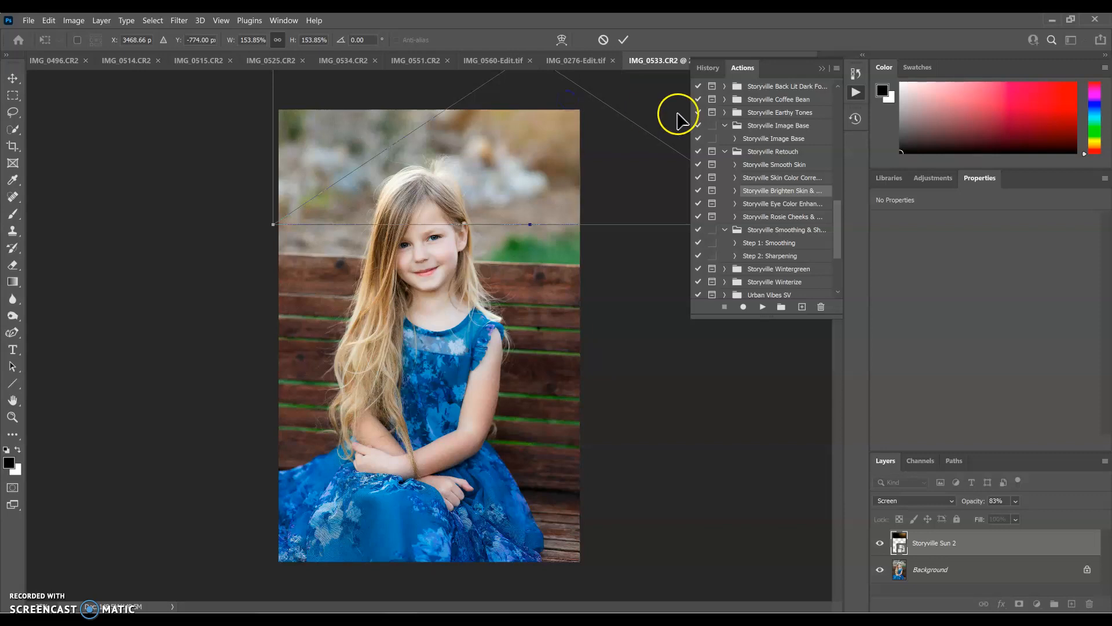
left_click(627, 41)
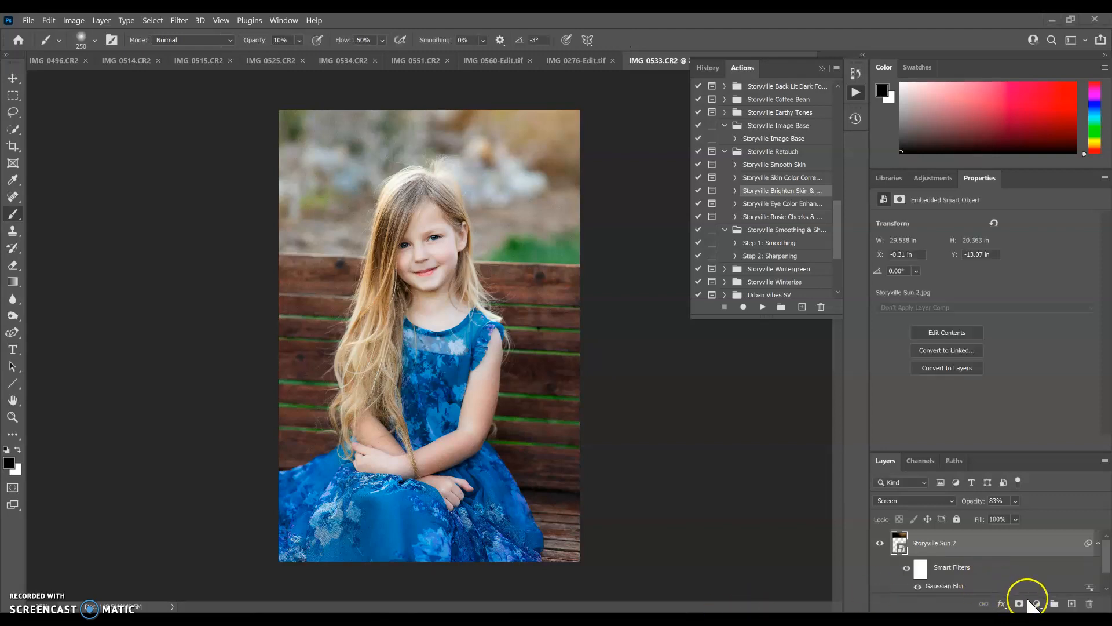
- Add a layer mask to the Storyville Sun 2 layer and set the brush opacity to 100%
left_click(956, 550)
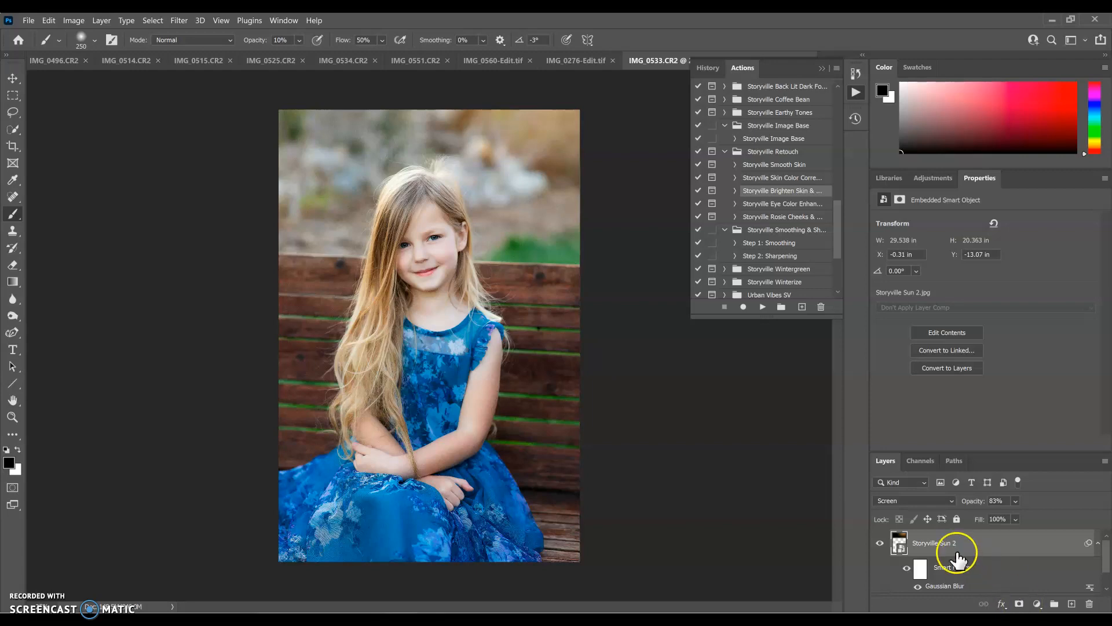
left_click(1019, 603)
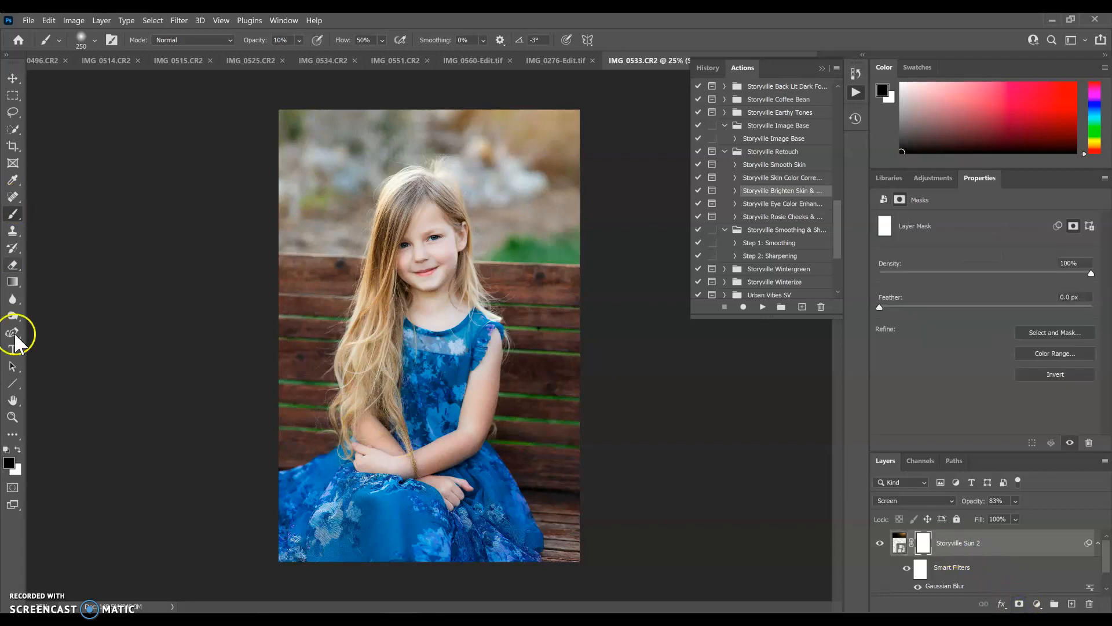
left_click(280, 40)
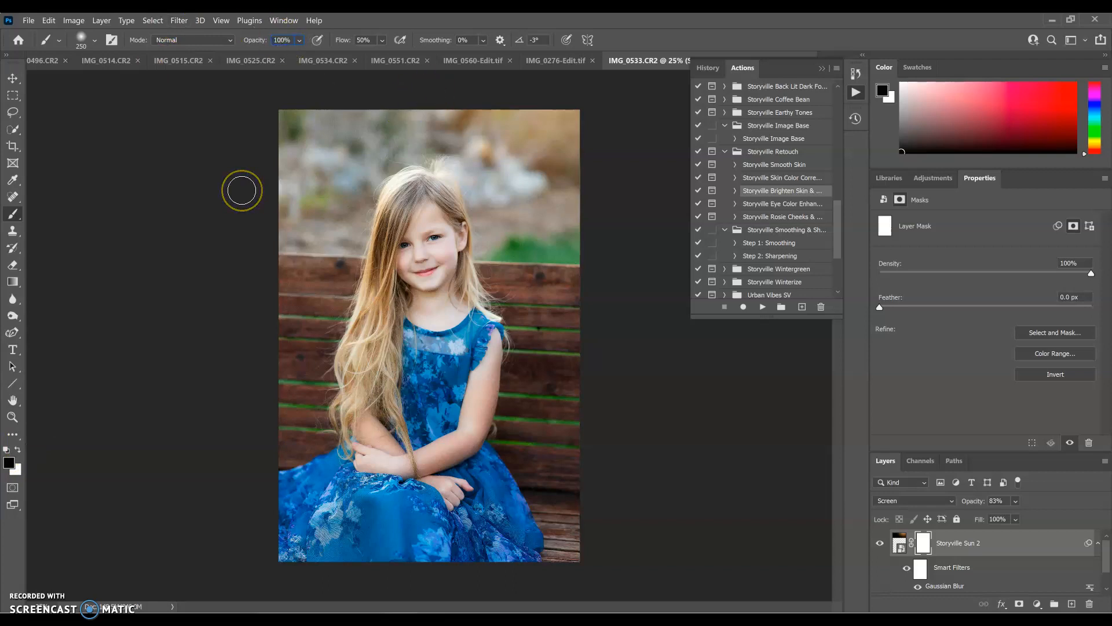
- Paint the sun overlay off the girl's face and hair with a large soft black brush, and compare with and without the overlay
key("bracketright")
key("bracketright")
key("bracketright")
key("bracketright")
key("bracketright")
key("bracketright")
key("bracketright")
key("bracketright")
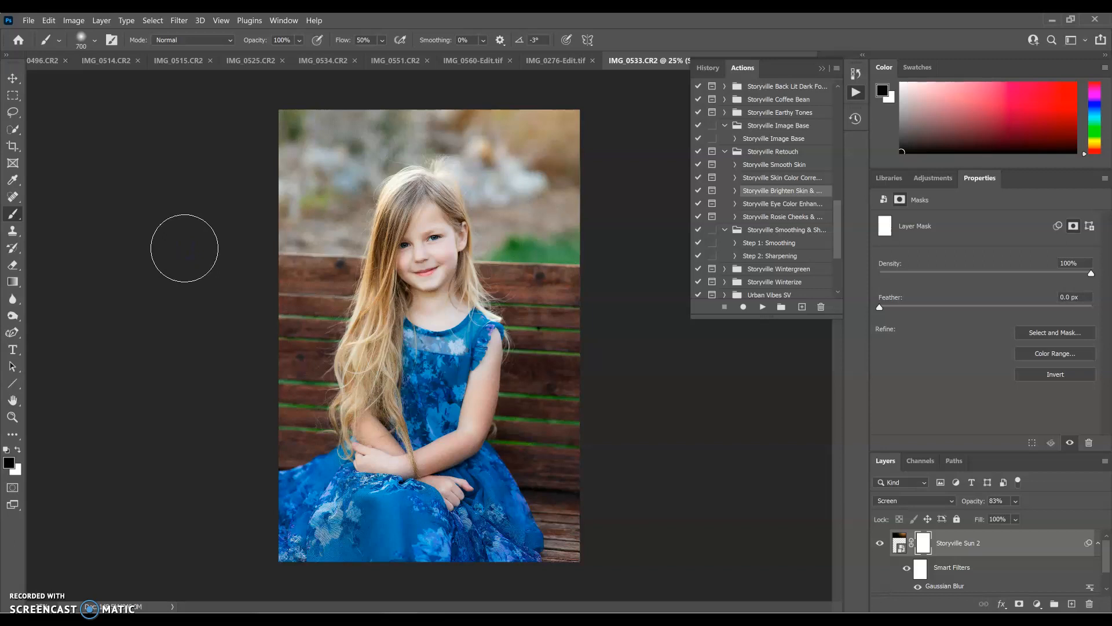
left_click(422, 199)
mouse_move(423, 200)
left_mouse_down()
mouse_move(441, 263)
mouse_move(400, 223)
left_mouse_up()
left_click(879, 545)
left_click(879, 544)
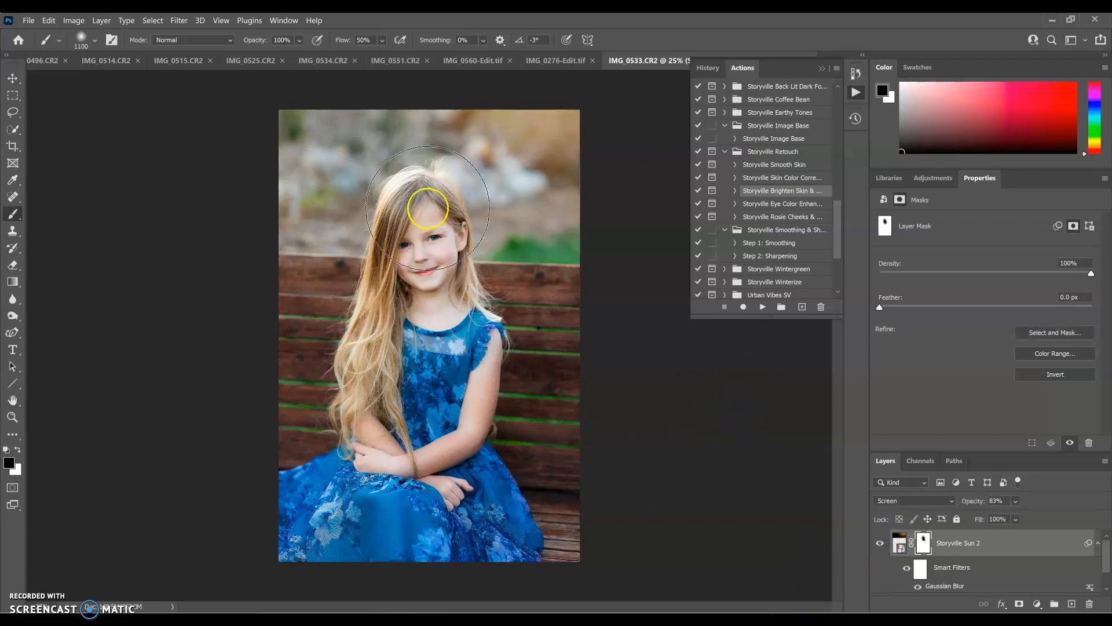
left_click(428, 208)
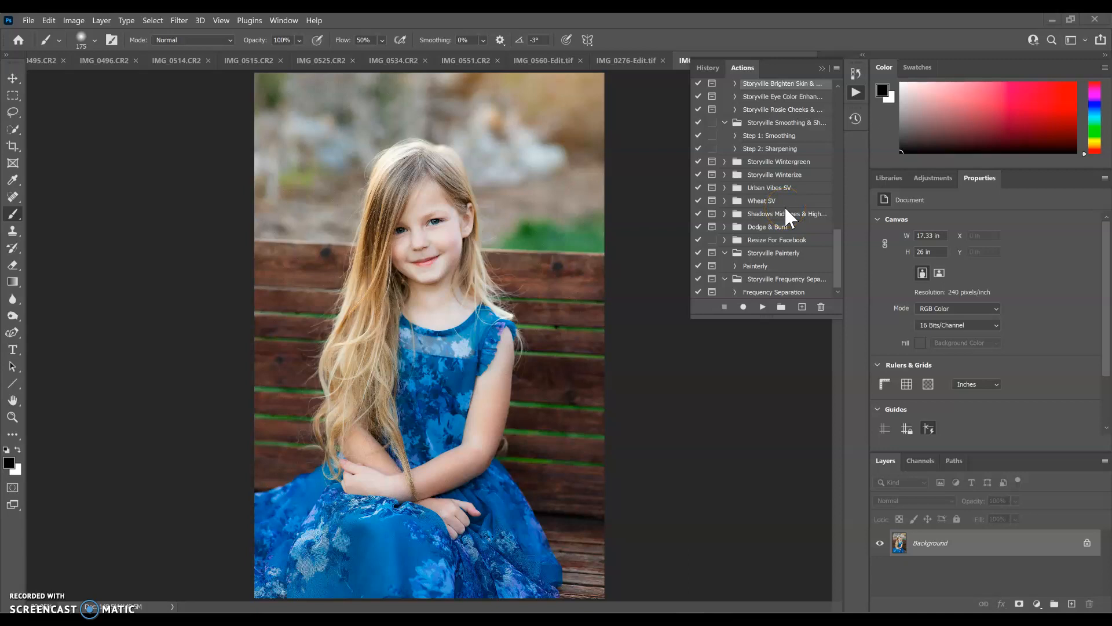
- Run the Storyville Painterly action on the flattened portrait and continue past its message
left_click(762, 265)
key("bracketright")
key("bracketright")
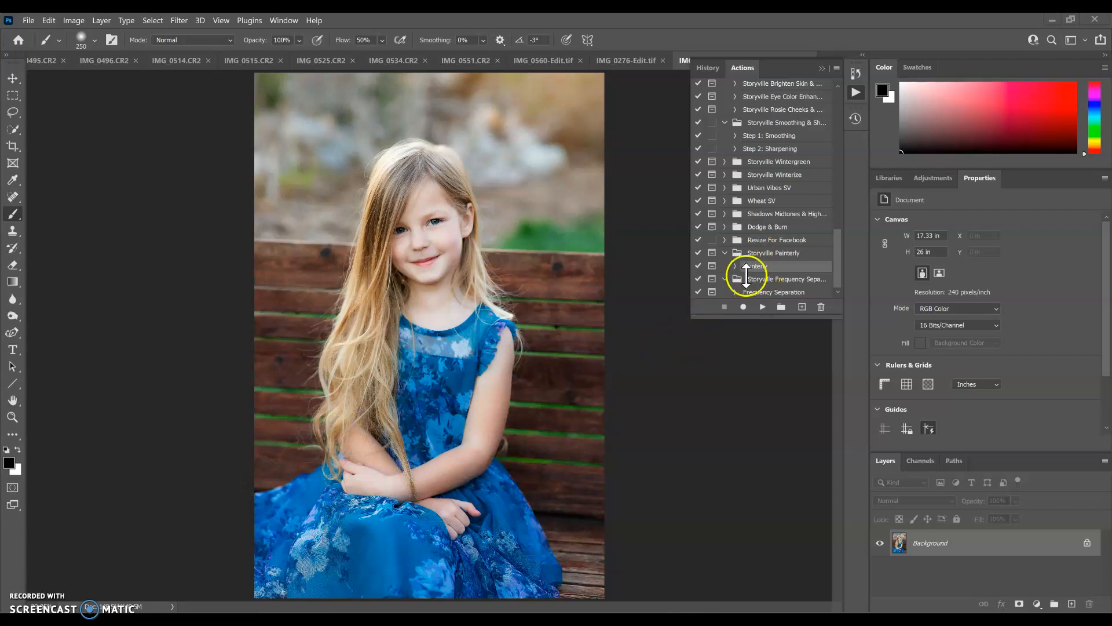
left_click(762, 305)
left_click(762, 307)
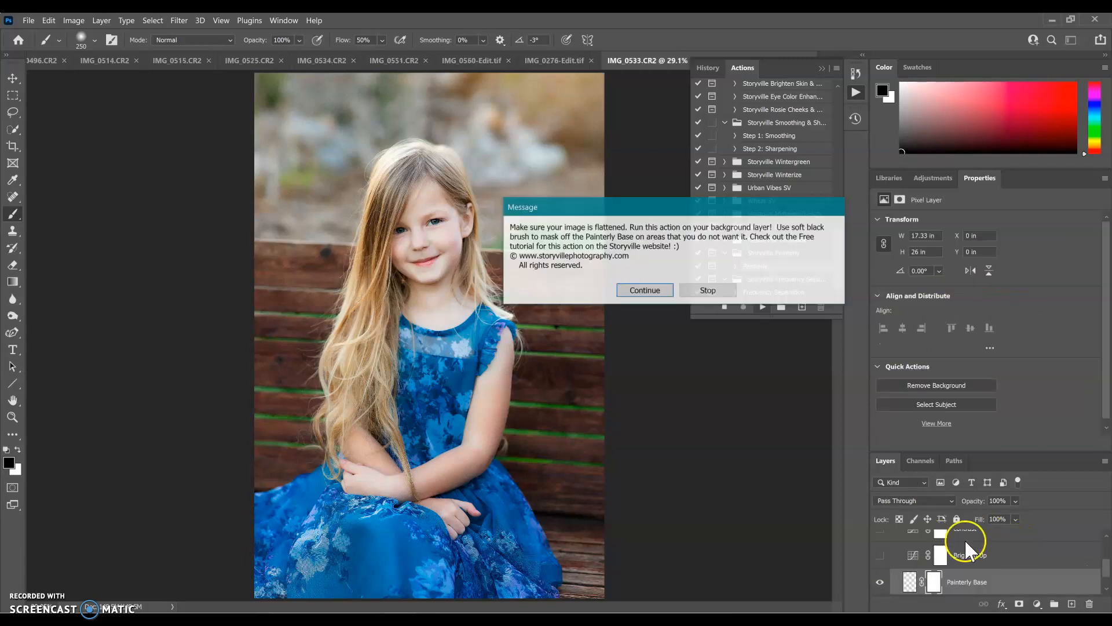
left_click(650, 291)
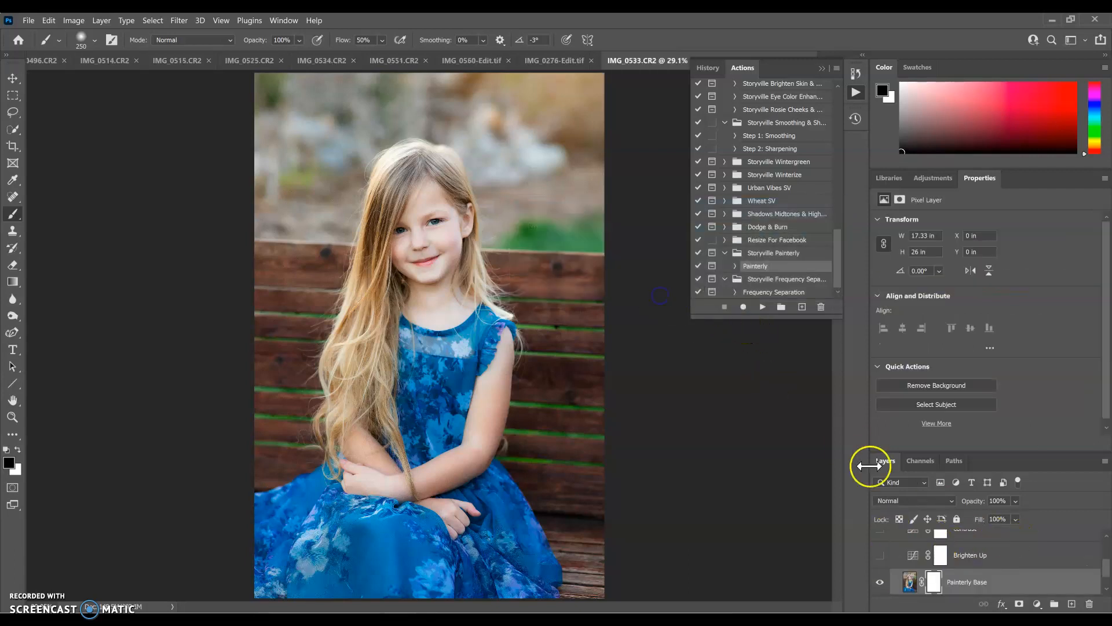
- Set the Painterly Base layer to 60% opacity and mask the effect off both eyes with a 150 px black brush
left_click(997, 502)
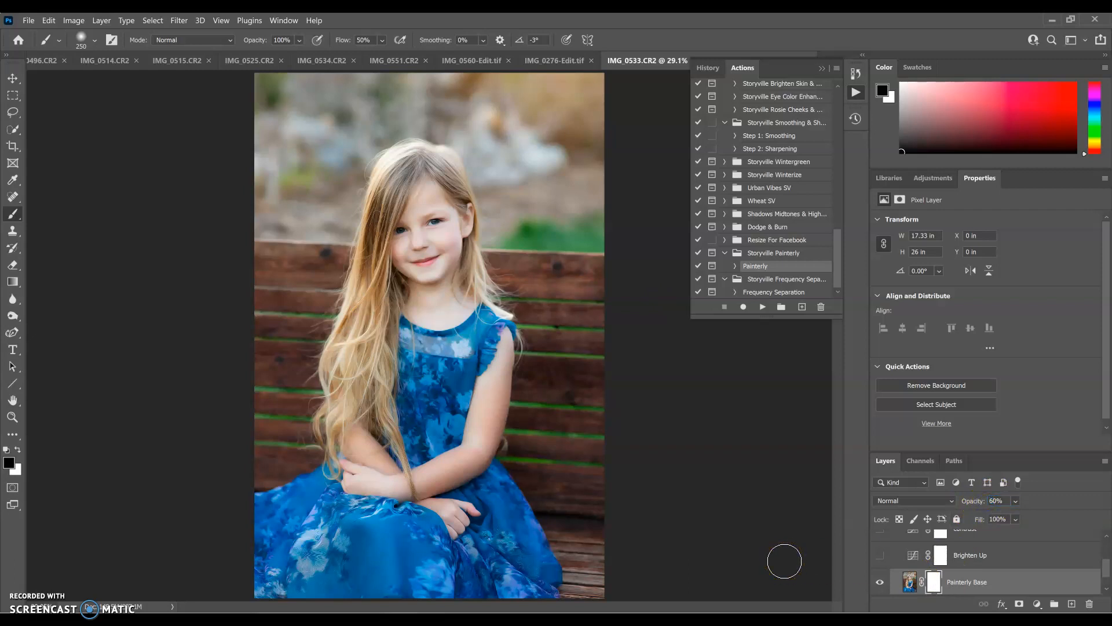
left_click(934, 582)
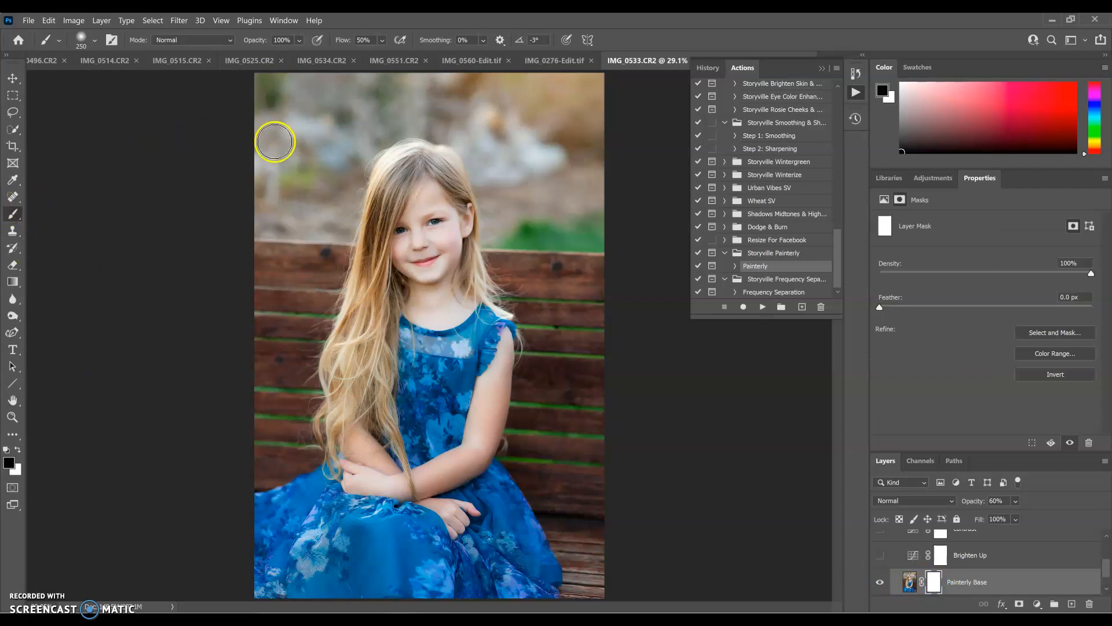
key("bracketleft")
key("bracketleft")
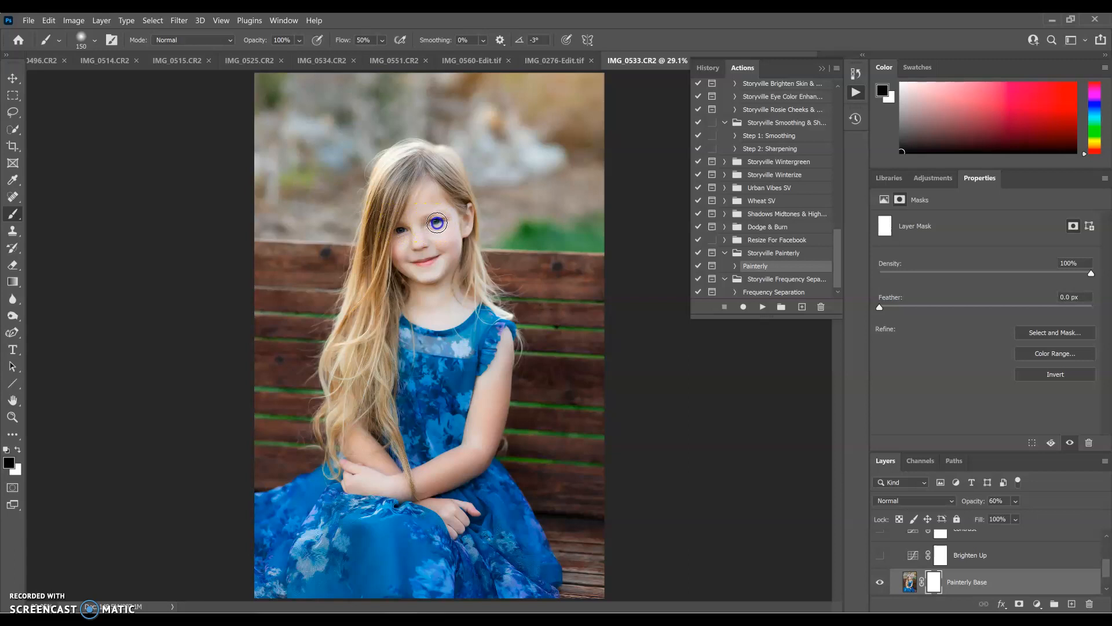
left_click(400, 230)
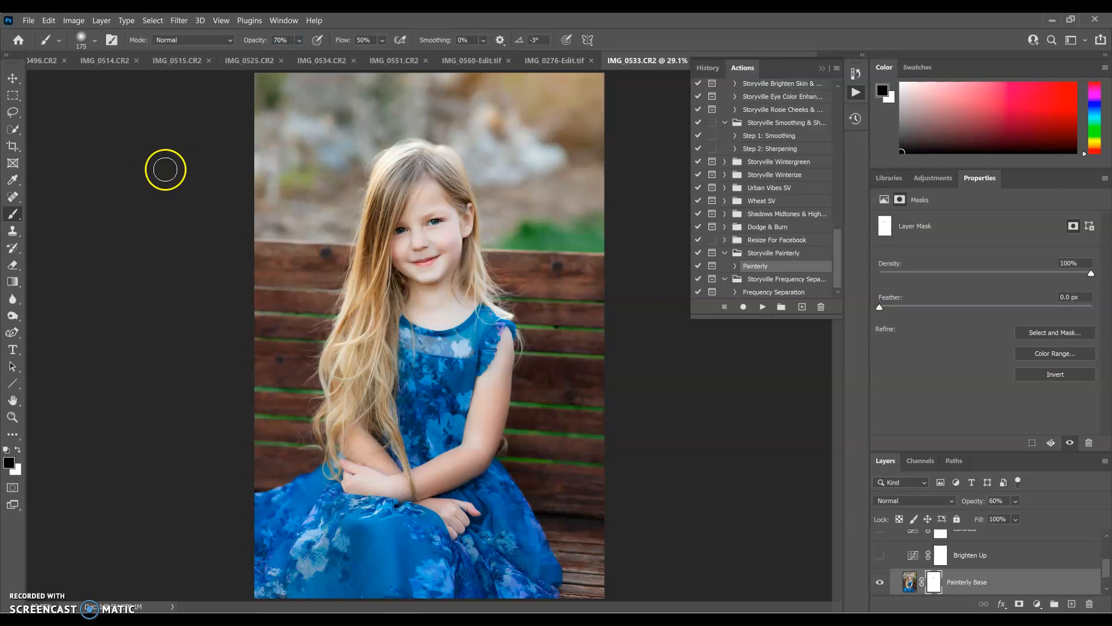
- Mask the painterly effect off the face and the front of the dress with an 1100 px black brush at 70% opacity
key("bracketright")
key("bracketright")
key("bracketright")
key("bracketright")
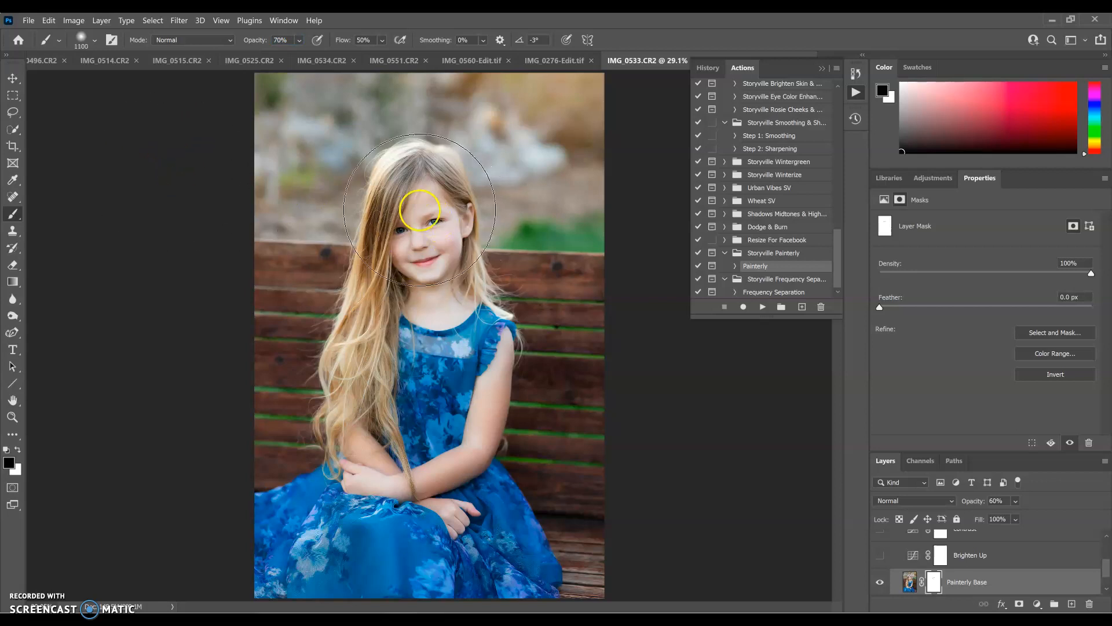
left_click(412, 248)
left_click(427, 376)
left_click(422, 411)
- Mask the painterly effect off the folded arms and hands with the brush reduced to 700 px
key("bracketleft")
key("bracketleft")
key("bracketleft")
key("bracketleft")
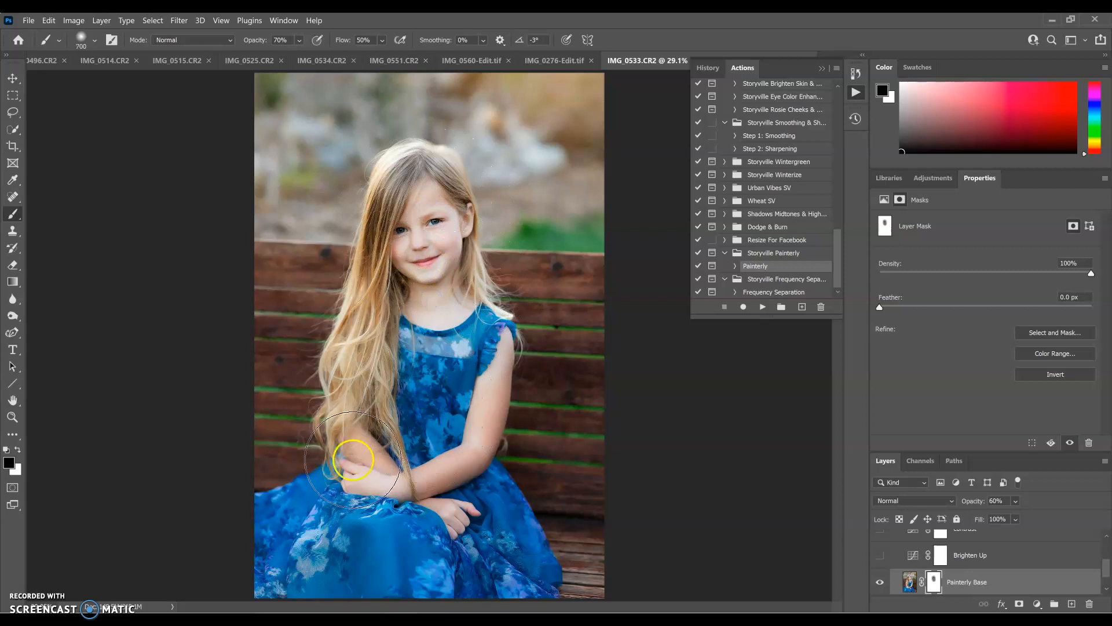
left_click(357, 486)
left_click(462, 515)
- Refine the Painterly Base mask with a 250 px brush along the arms and a 700 px brush over the hands and lap
key("bracketleft")
key("bracketleft")
key("bracketleft")
key("bracketleft")
key("bracketleft")
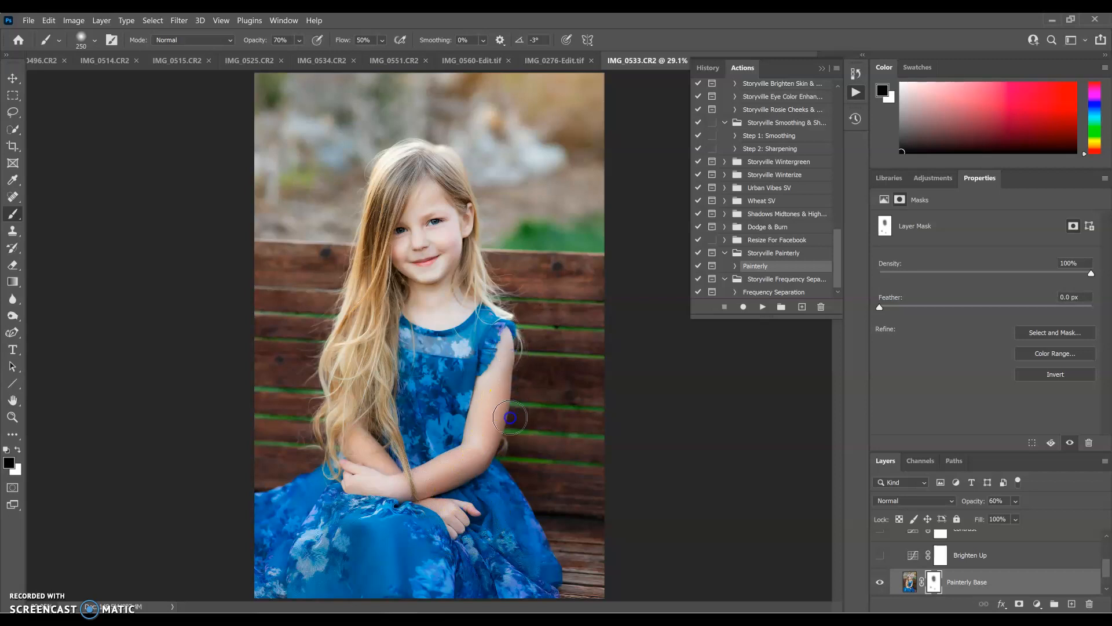
mouse_move(429, 494)
left_mouse_down()
mouse_move(400, 444)
mouse_move(360, 463)
mouse_move(415, 373)
mouse_move(449, 358)
mouse_move(428, 407)
mouse_move(449, 420)
mouse_move(429, 429)
mouse_move(428, 449)
mouse_move(343, 526)
mouse_move(311, 537)
mouse_move(337, 563)
mouse_move(446, 603)
mouse_move(495, 526)
mouse_move(509, 533)
mouse_move(709, 454)
left_mouse_up()
key("bracketright")
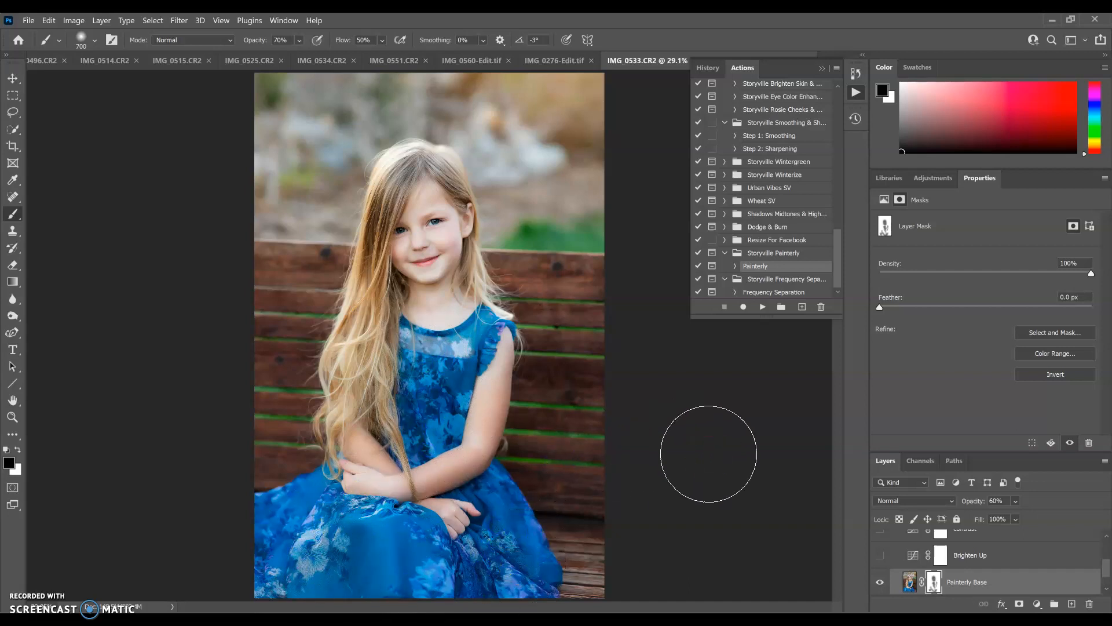
left_click(457, 517)
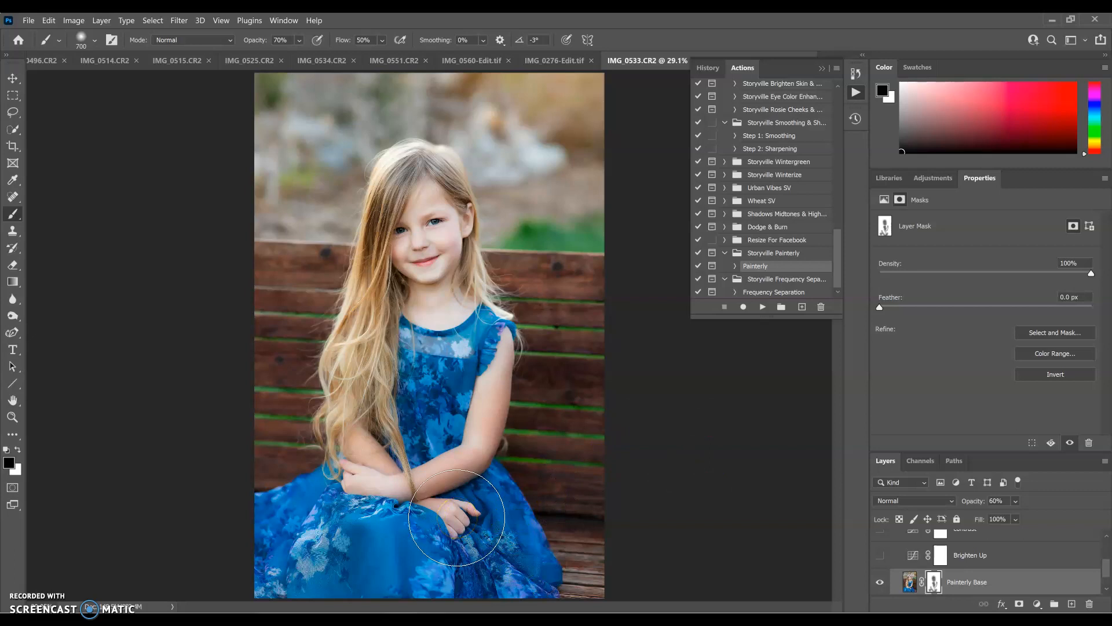
mouse_move(456, 517)
left_mouse_down()
mouse_move(505, 516)
mouse_move(508, 538)
mouse_move(639, 502)
mouse_move(873, 582)
mouse_move(780, 572)
left_mouse_up()
- Merge all layers into one background and save the retouched portrait
key("ctrl+shift+e")
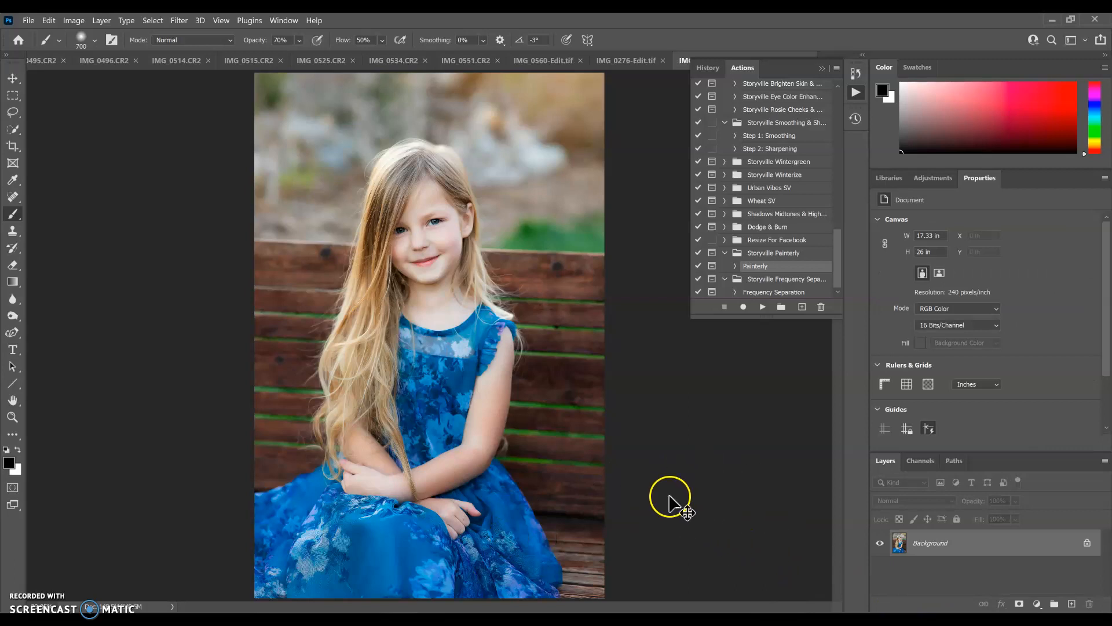
key("ctrl+s")
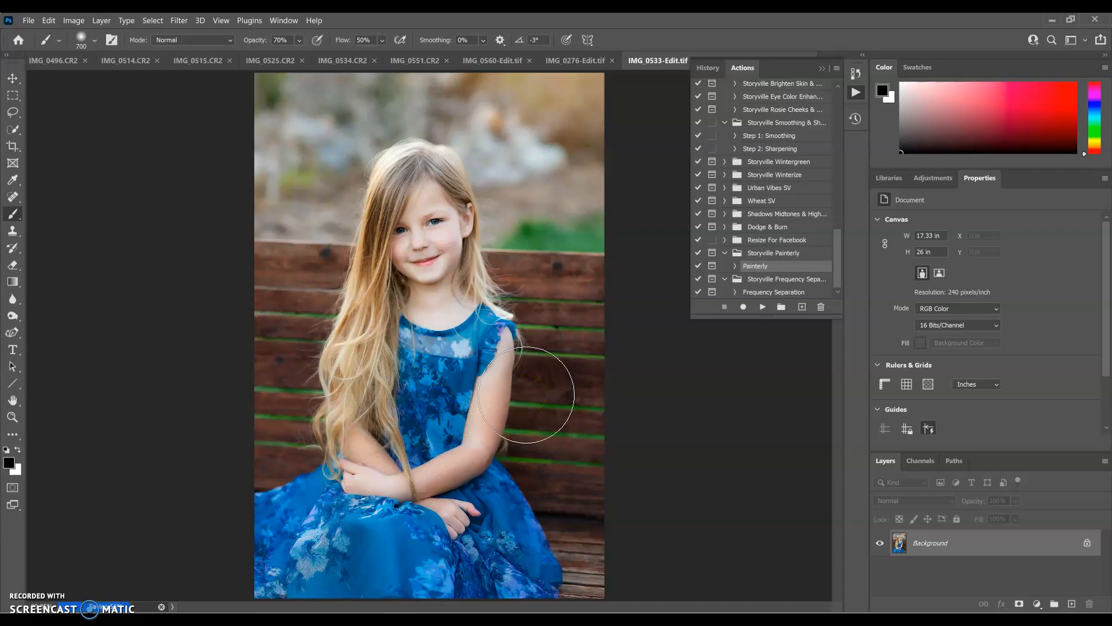
- Switch to Lightroom Classic and synchronize the develop settings of IMG_0532-Edit.tif with the newly saved portrait
key("alt+Tab")
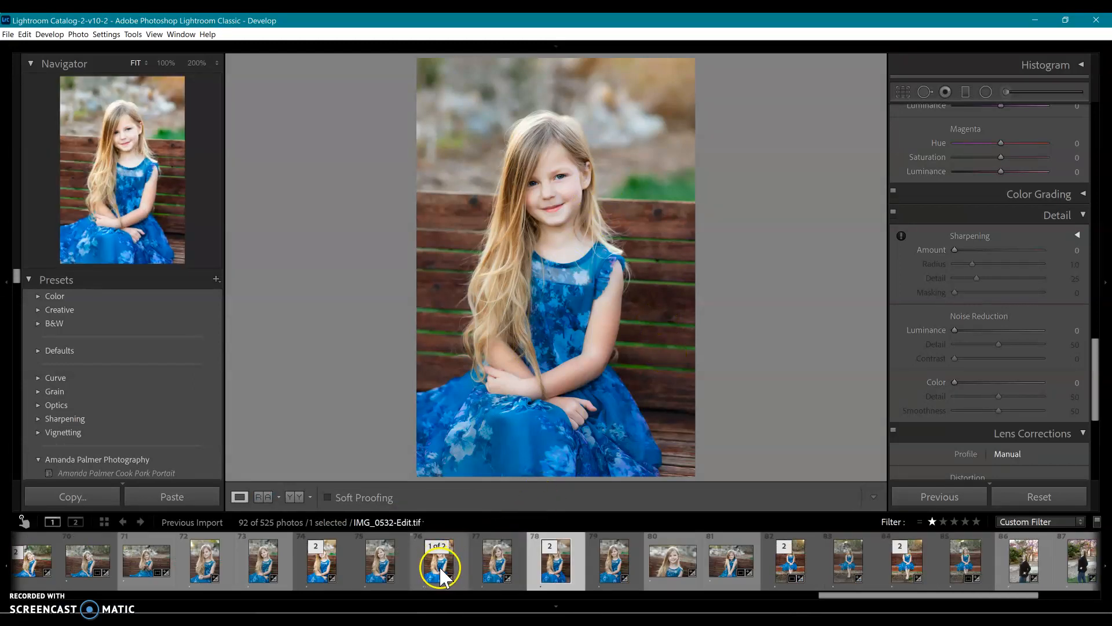
left_click(439, 572, "ctrl")
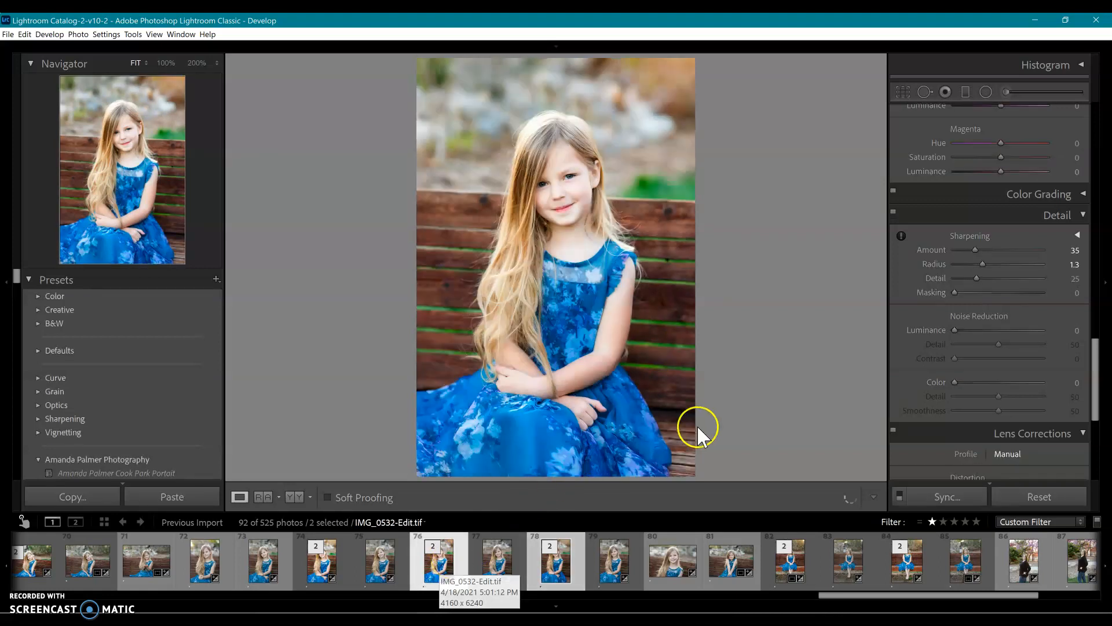
left_click(948, 493)
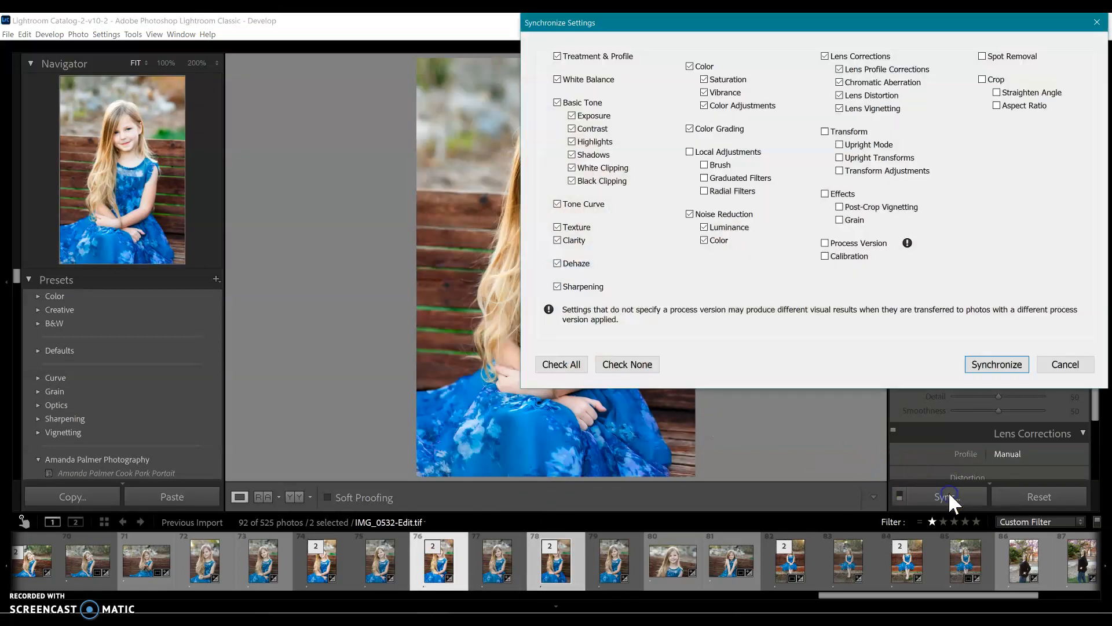
left_click(985, 364)
- Make IMG_0533-Edit.tif the active photo and set its exposure to +0.41
left_click(559, 571)
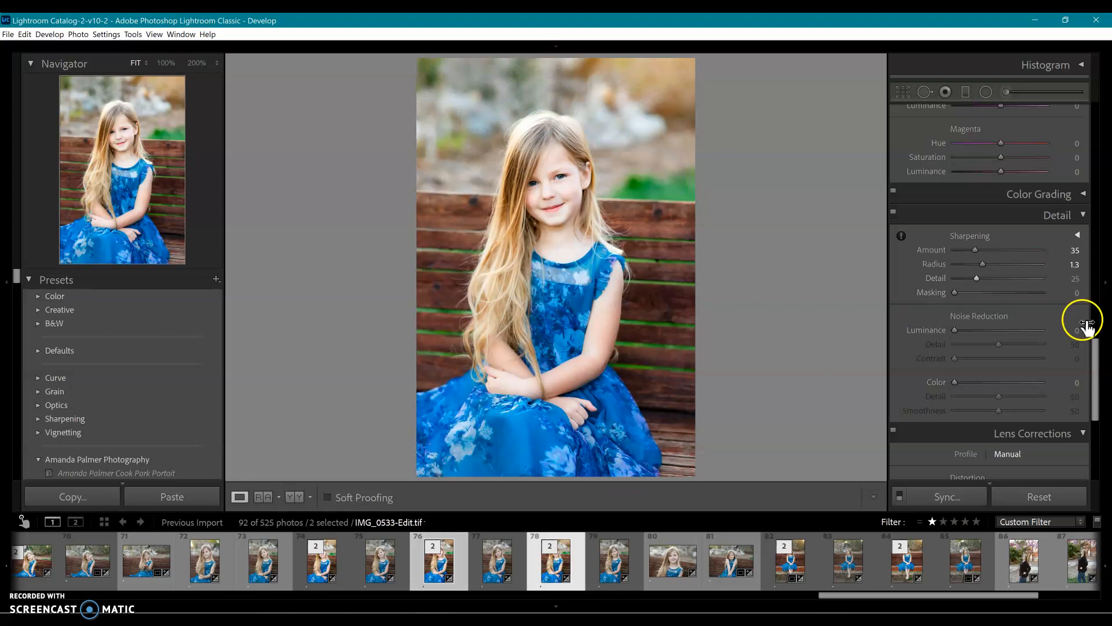
left_click_drag(1095, 358, 1110, 118)
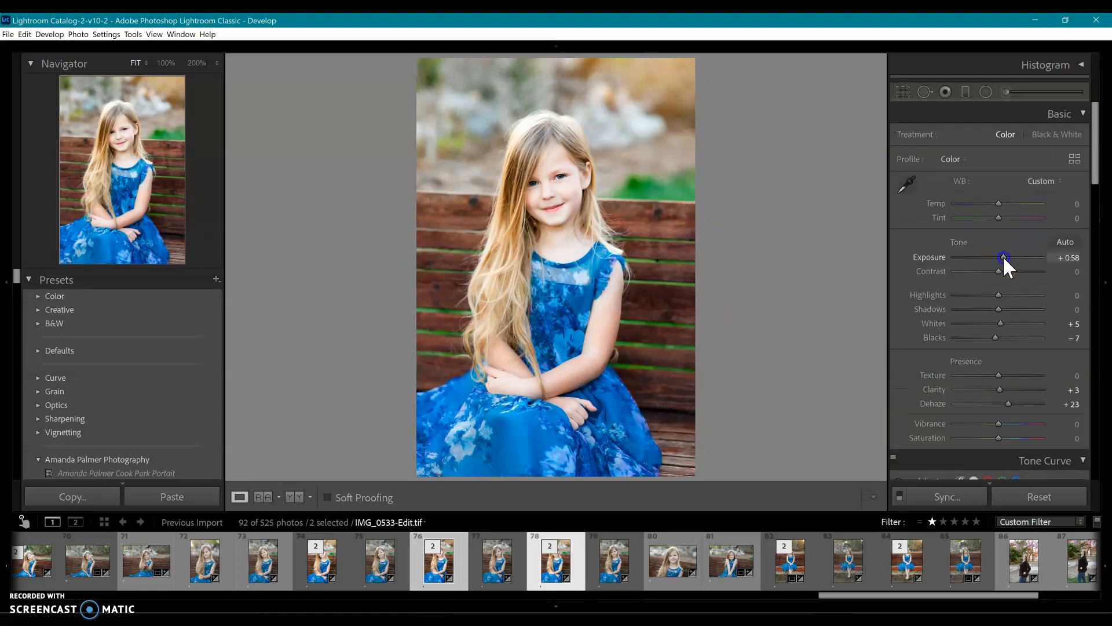
left_click_drag(1003, 255, 1002, 255)
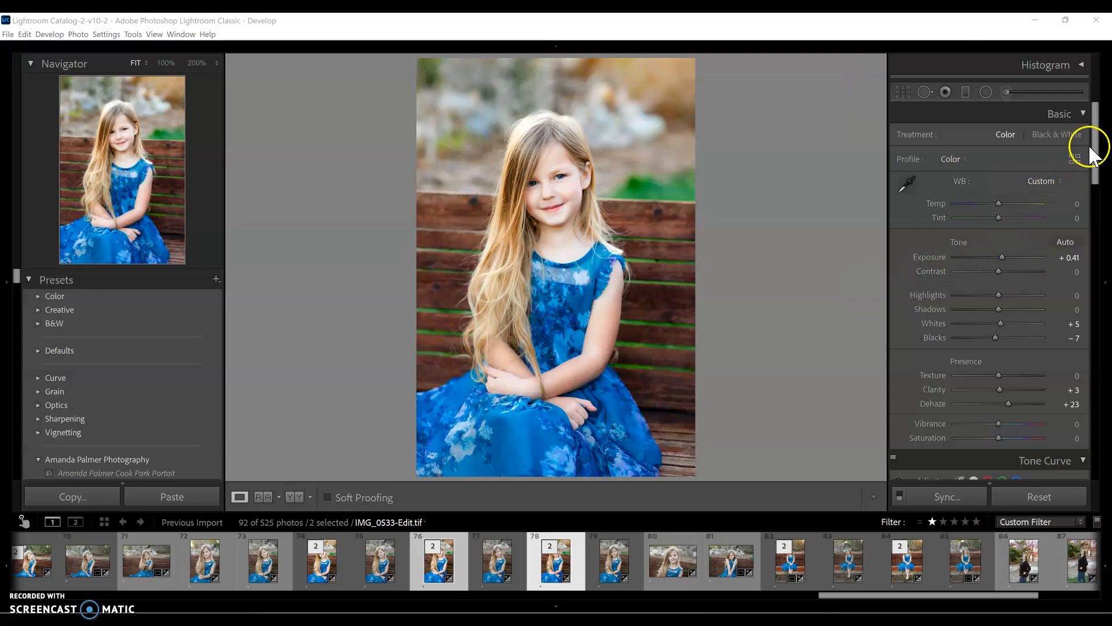
- Review the basic and sharpening settings of IMG_0533-Edit.tif and inspect the girl's face at 200%
left_click_drag(1095, 145, 1096, 148)
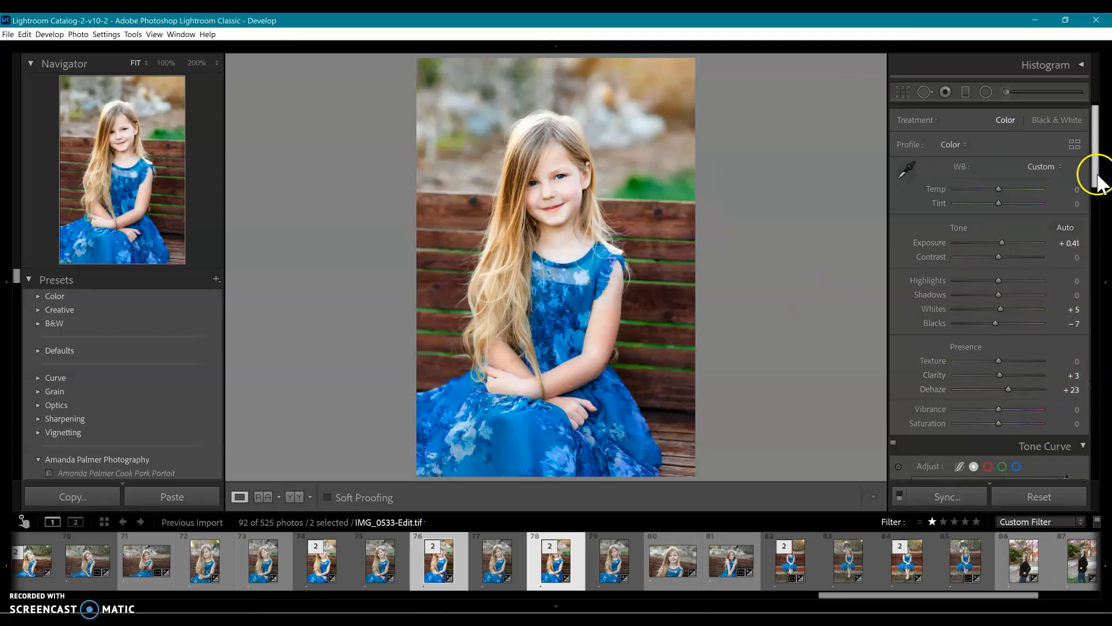
left_click_drag(1098, 179, 1099, 219)
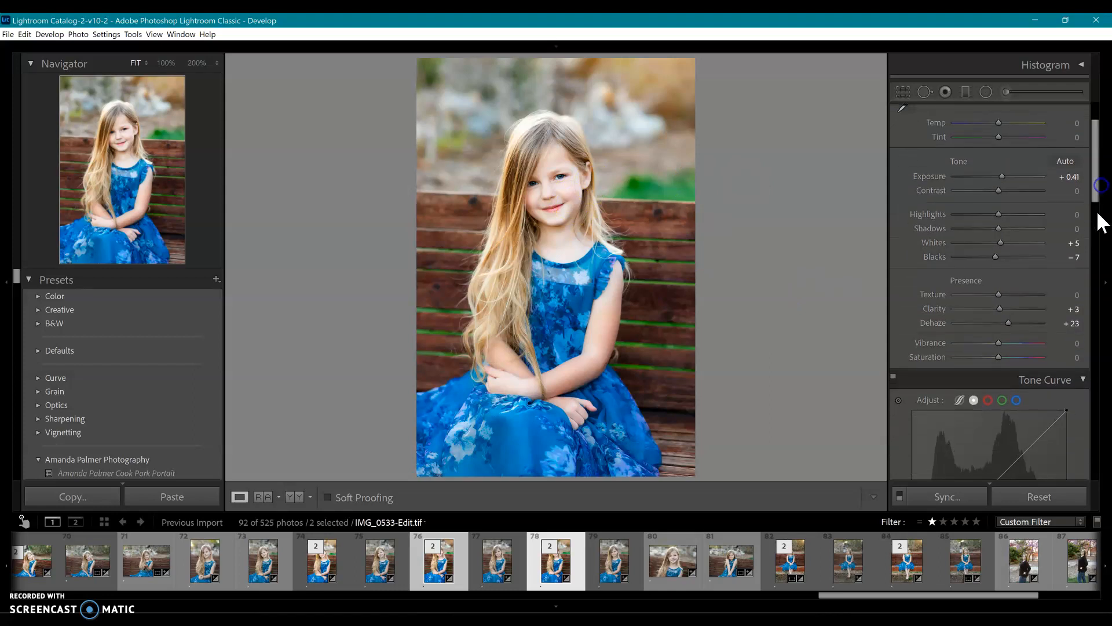
left_click_drag(1093, 168, 1083, 382)
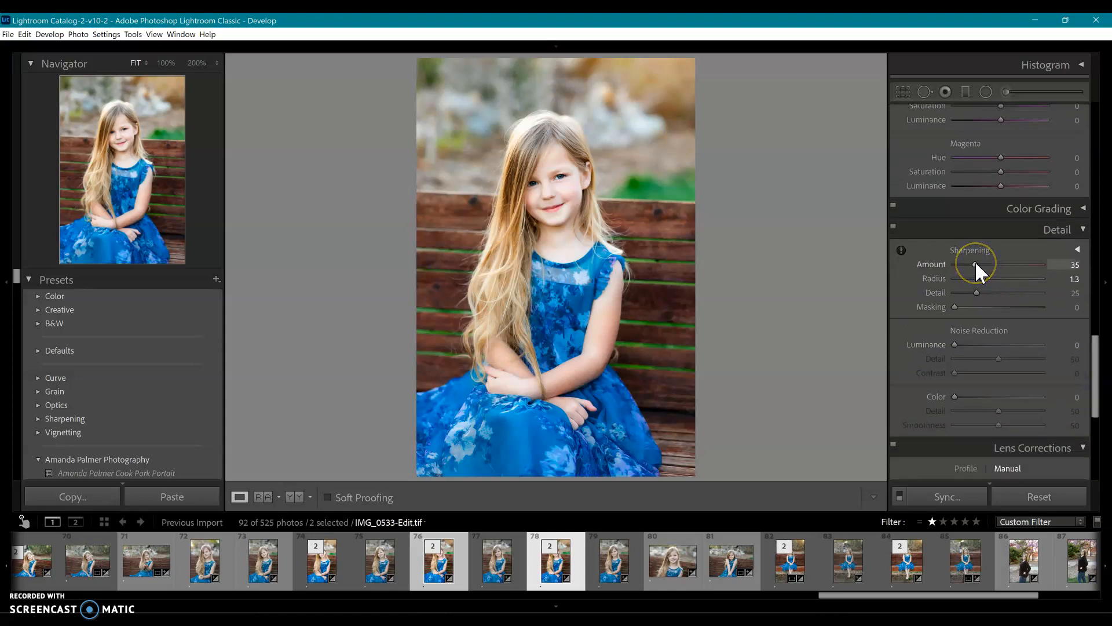
left_click(565, 190)
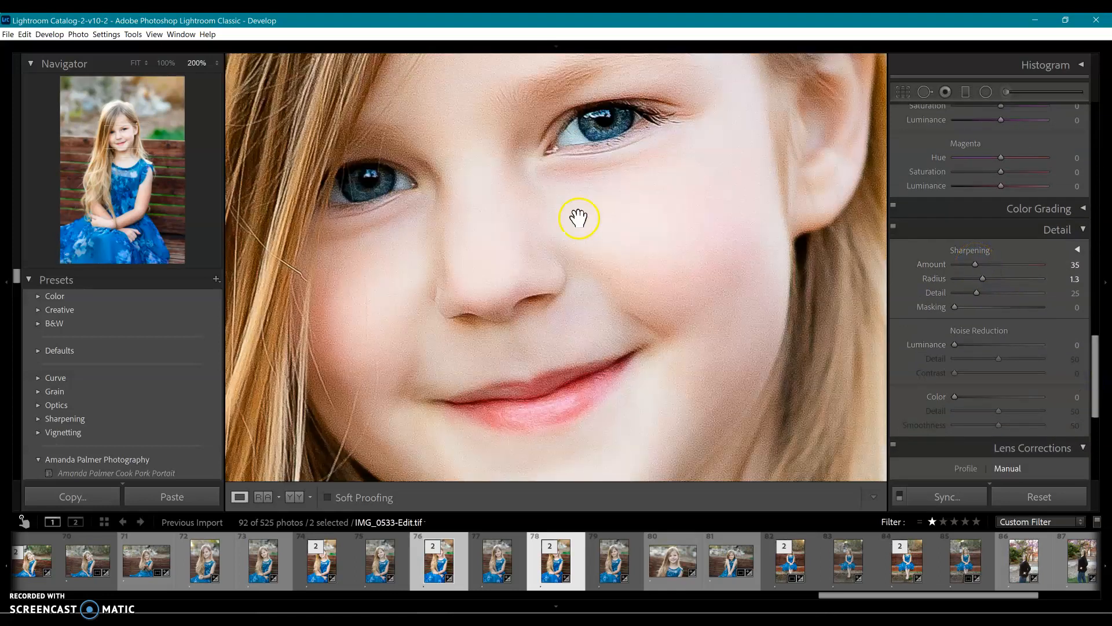
left_click(765, 276)
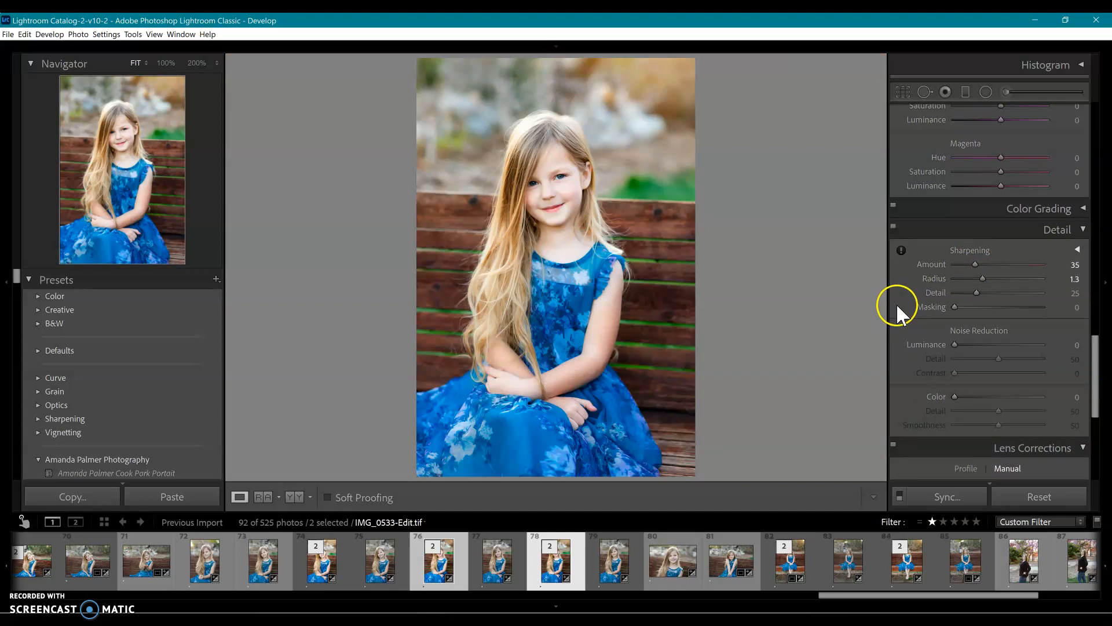
mouse_move(1093, 367)
left_mouse_down()
mouse_move(1101, 407)
mouse_move(1100, 355)
left_mouse_up()
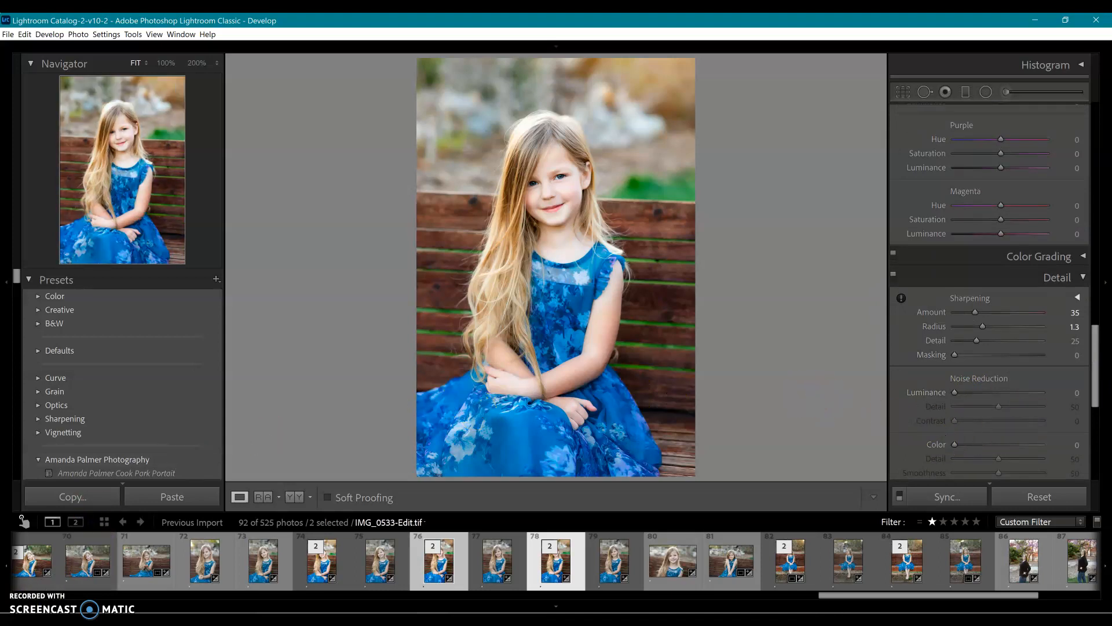
- Reset the original IMG_0533.CR2 to its unedited settings and compare it with IMG_0533-Edit.tif
left_click(603, 562)
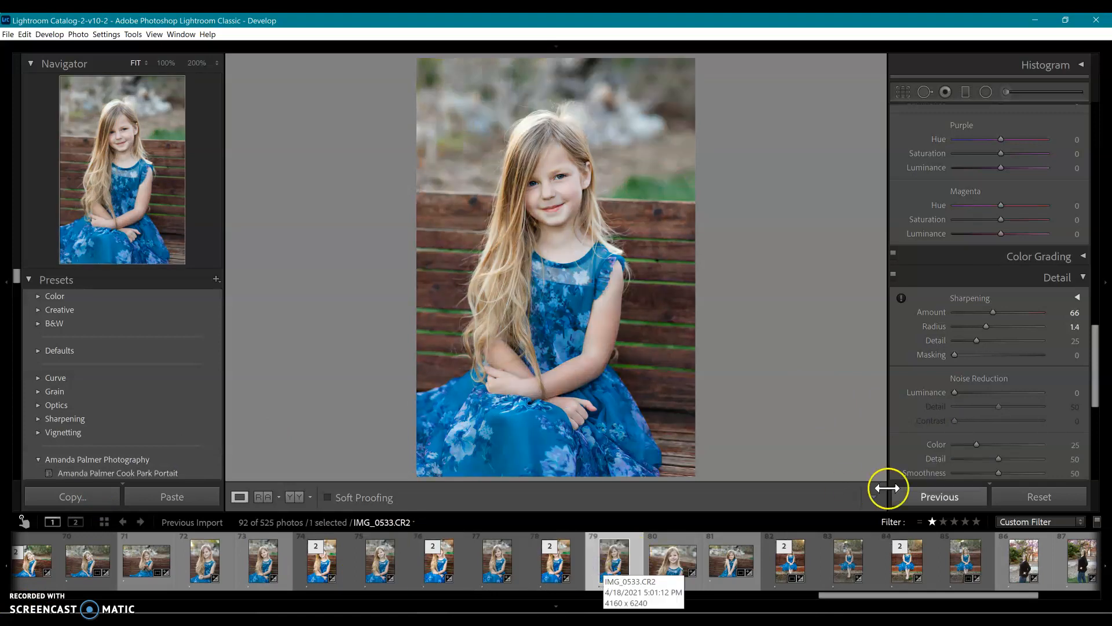
left_click(1031, 501)
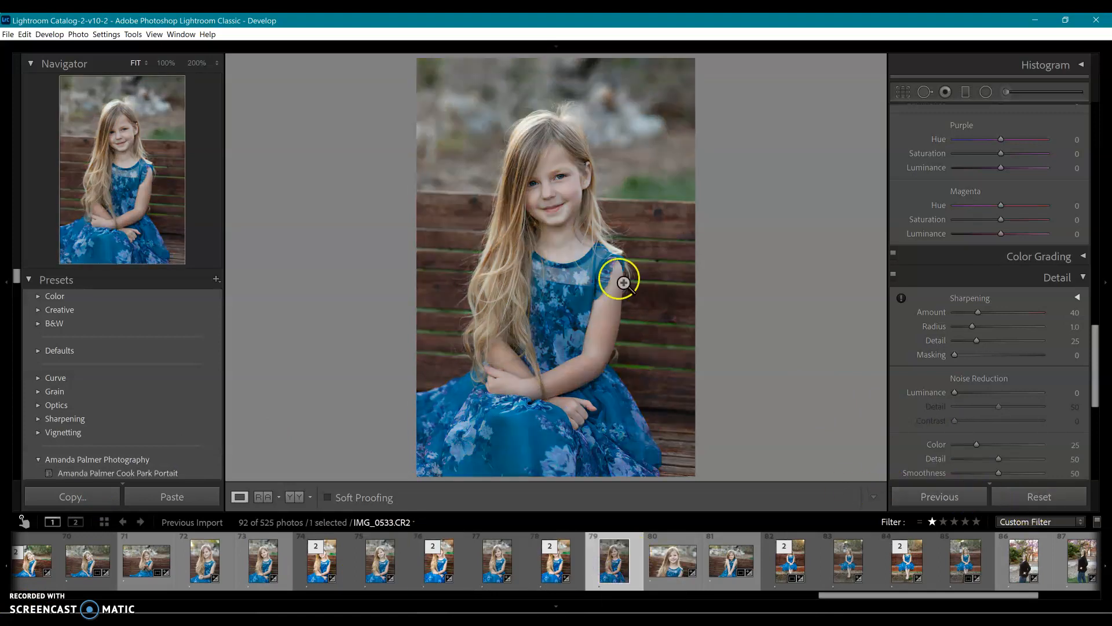
left_click(561, 568)
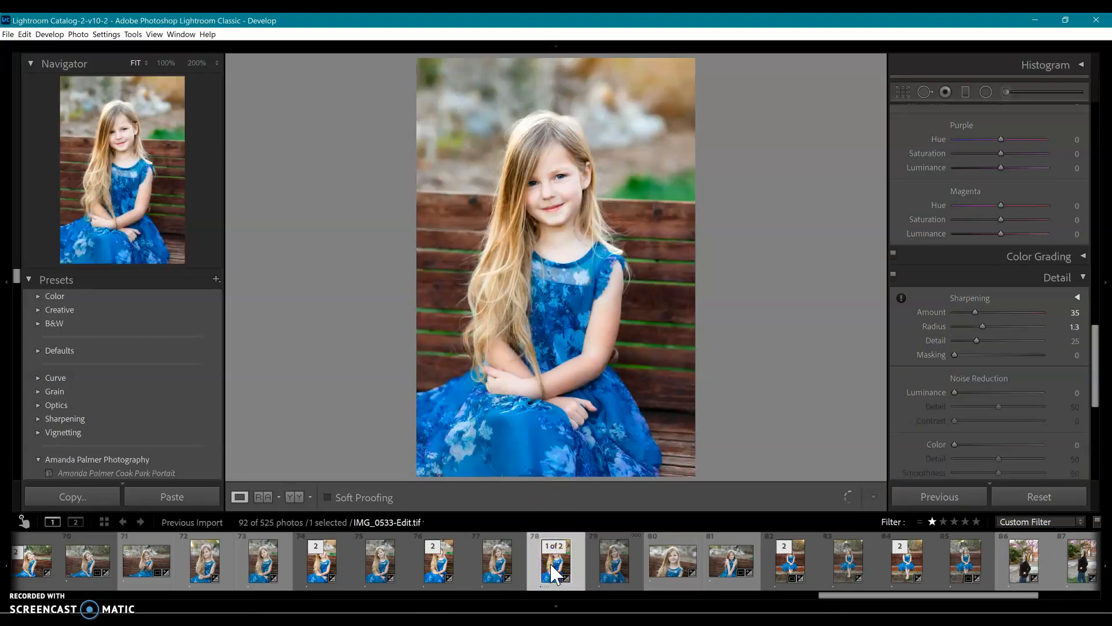
left_click(601, 567)
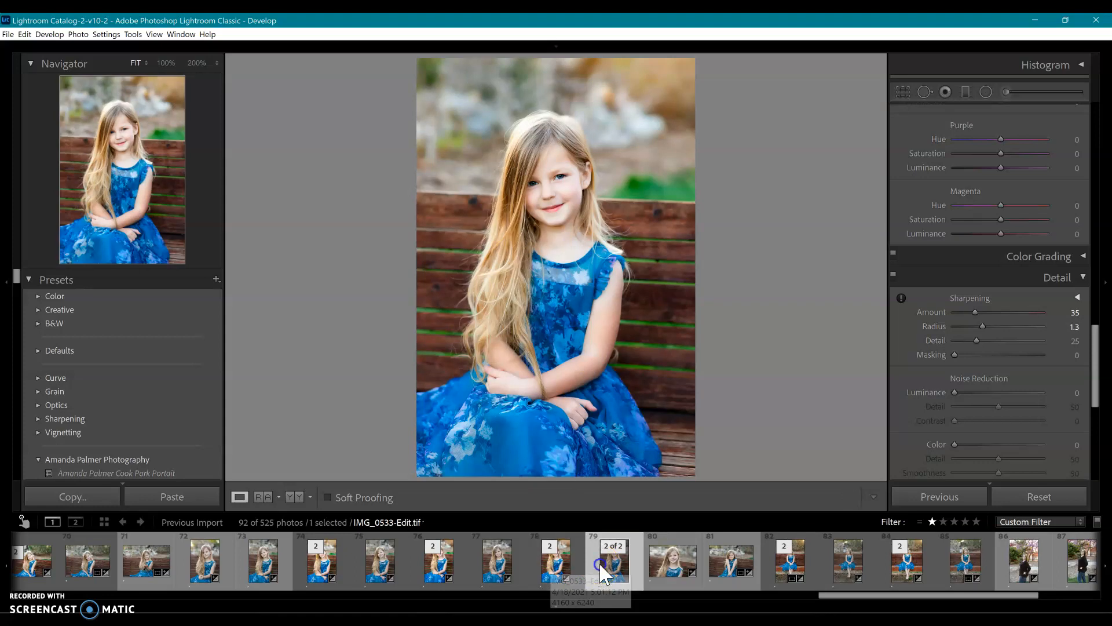
left_click(551, 565)
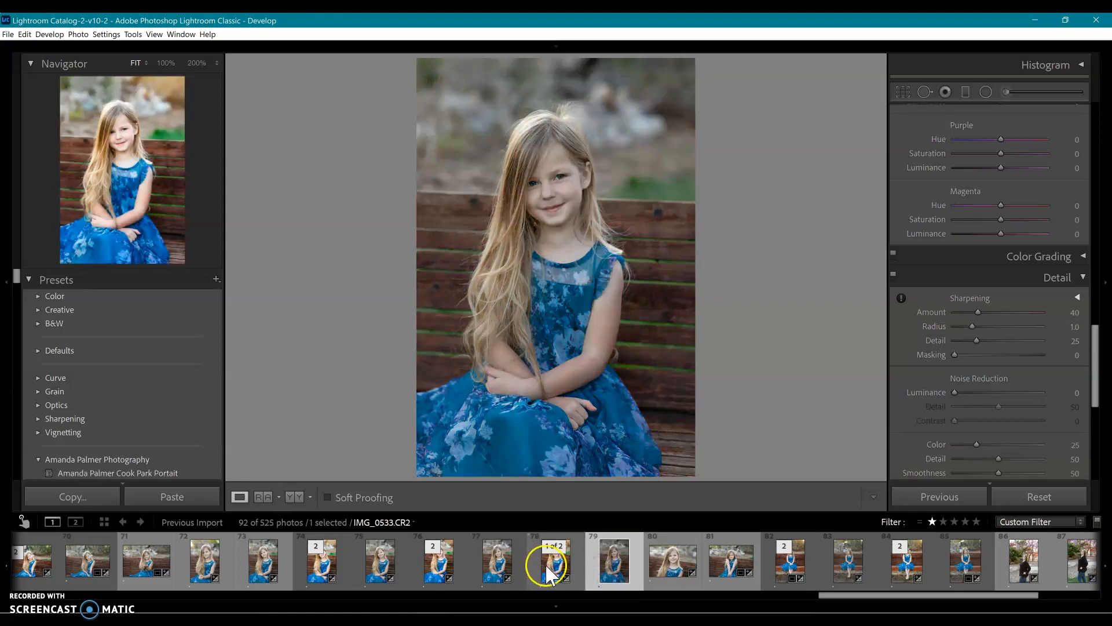